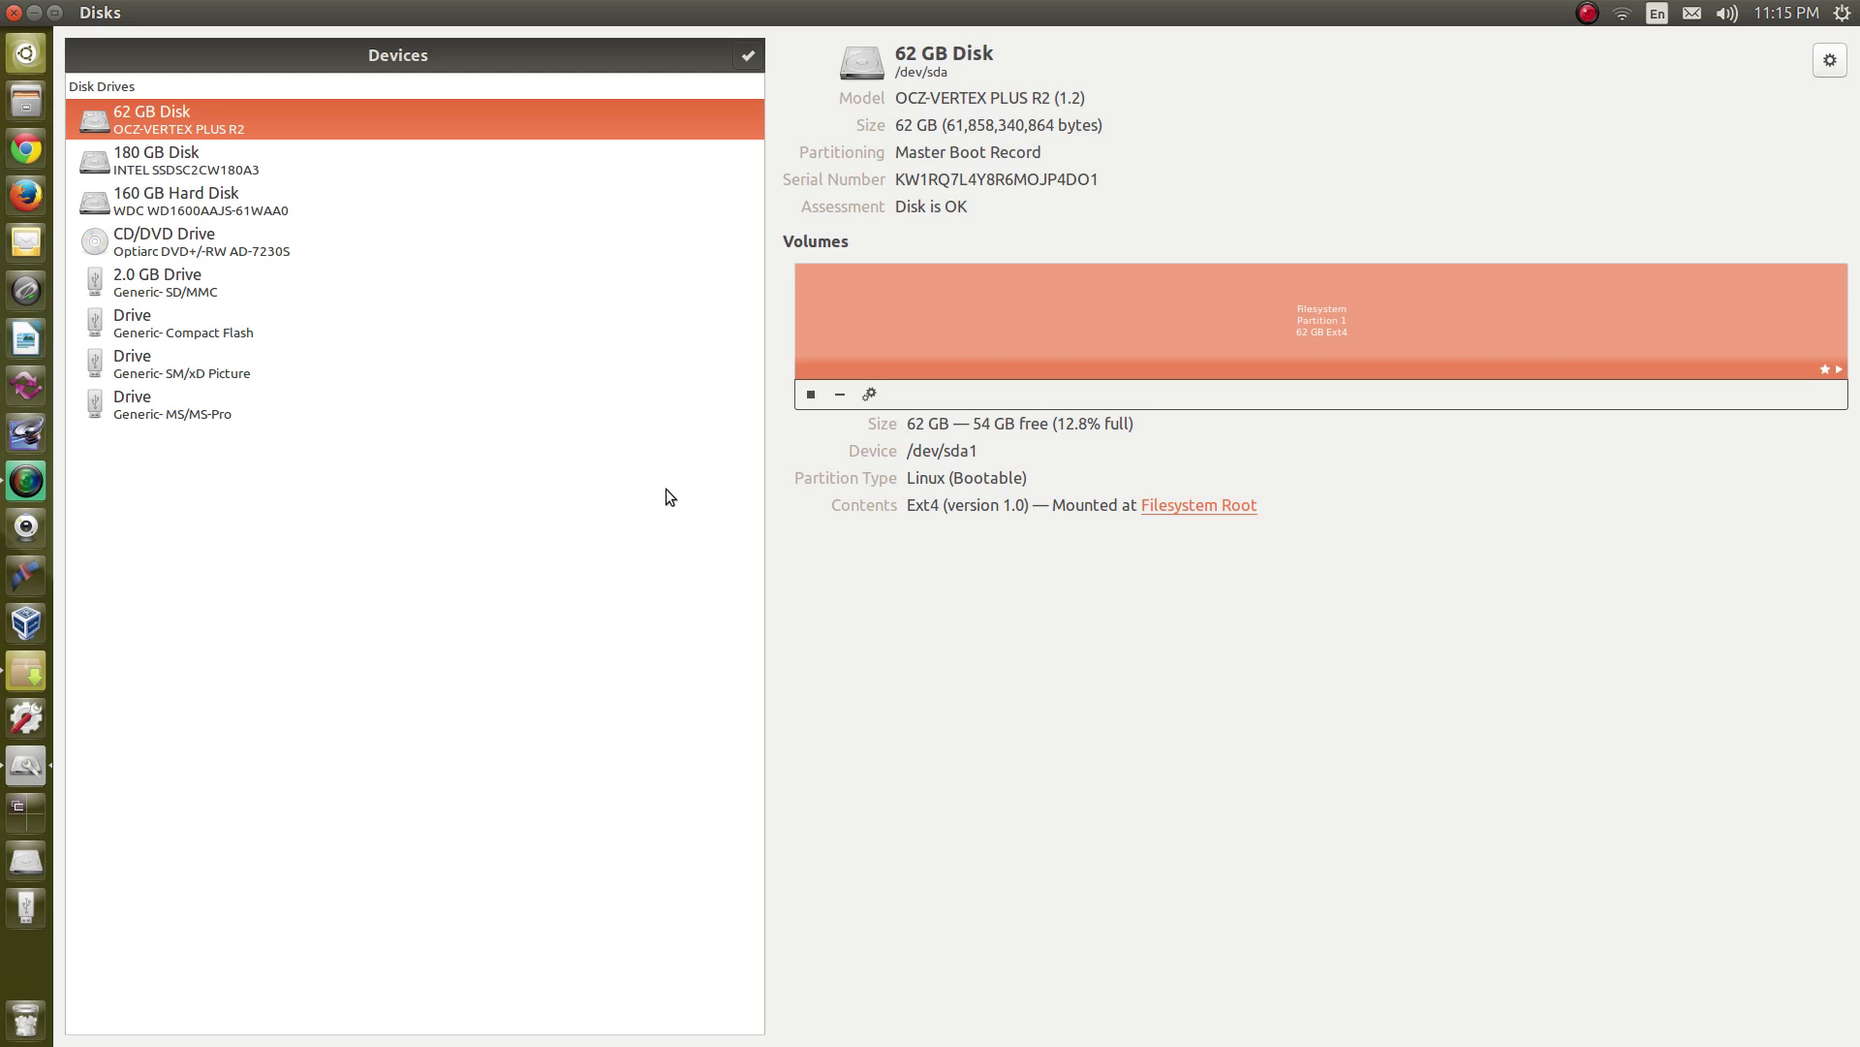
Switch to the Synaptic window showing gnome-disk-utility 3.10.0 under the 'gnome-disk' filter.
key(alt+Tab)
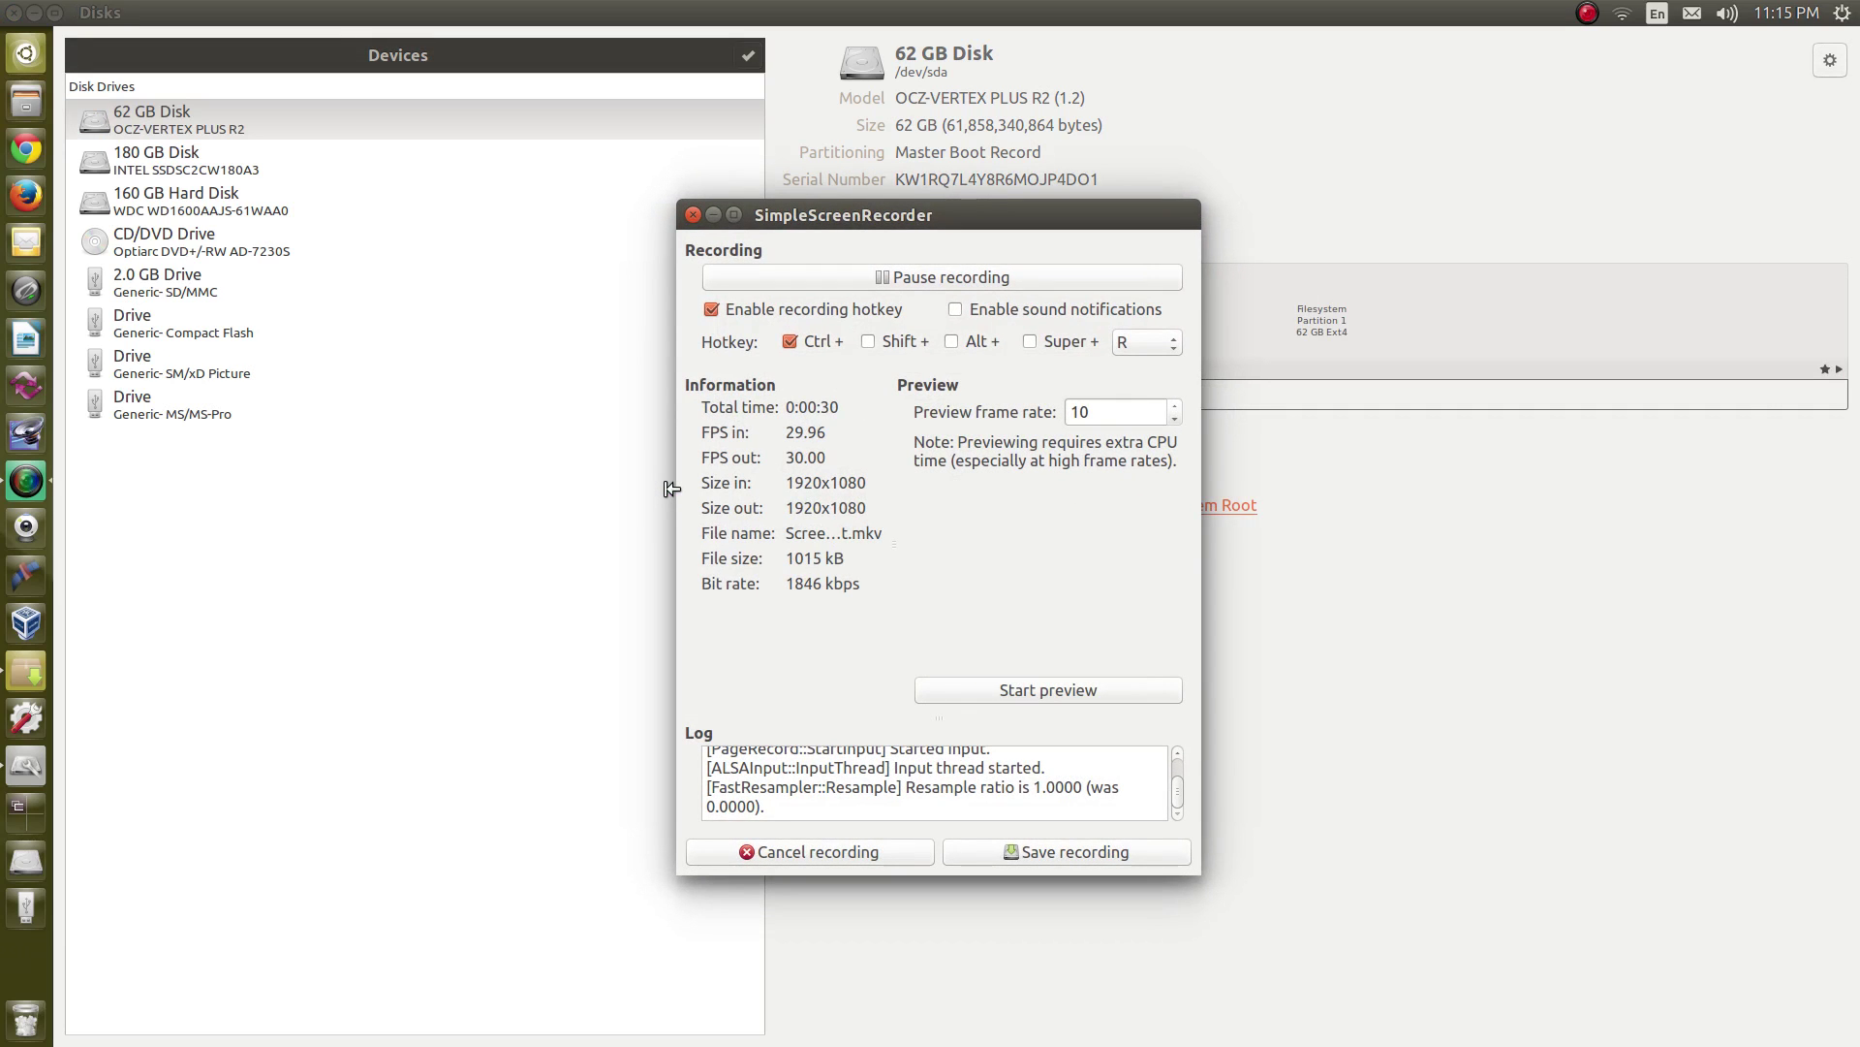
key(alt+Tab)
key(alt+Tab)
key(alt+Tab)
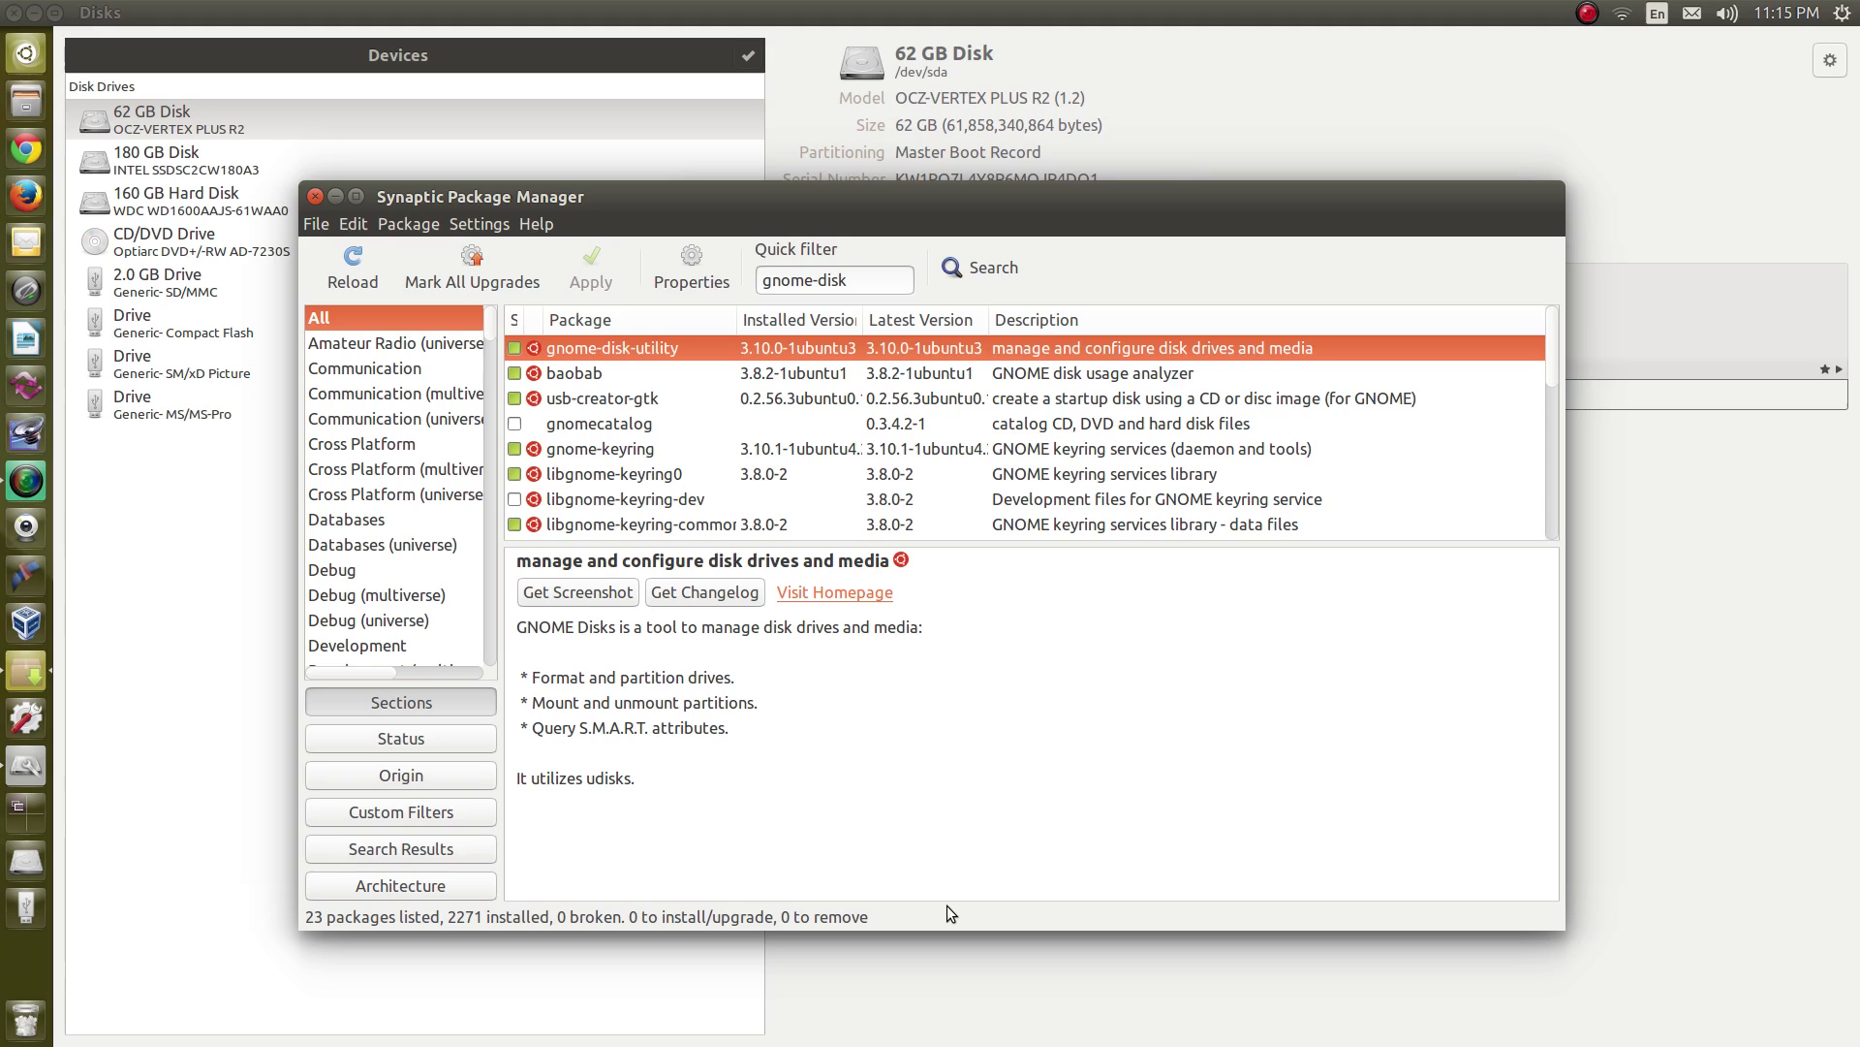
key(alt+Tab)
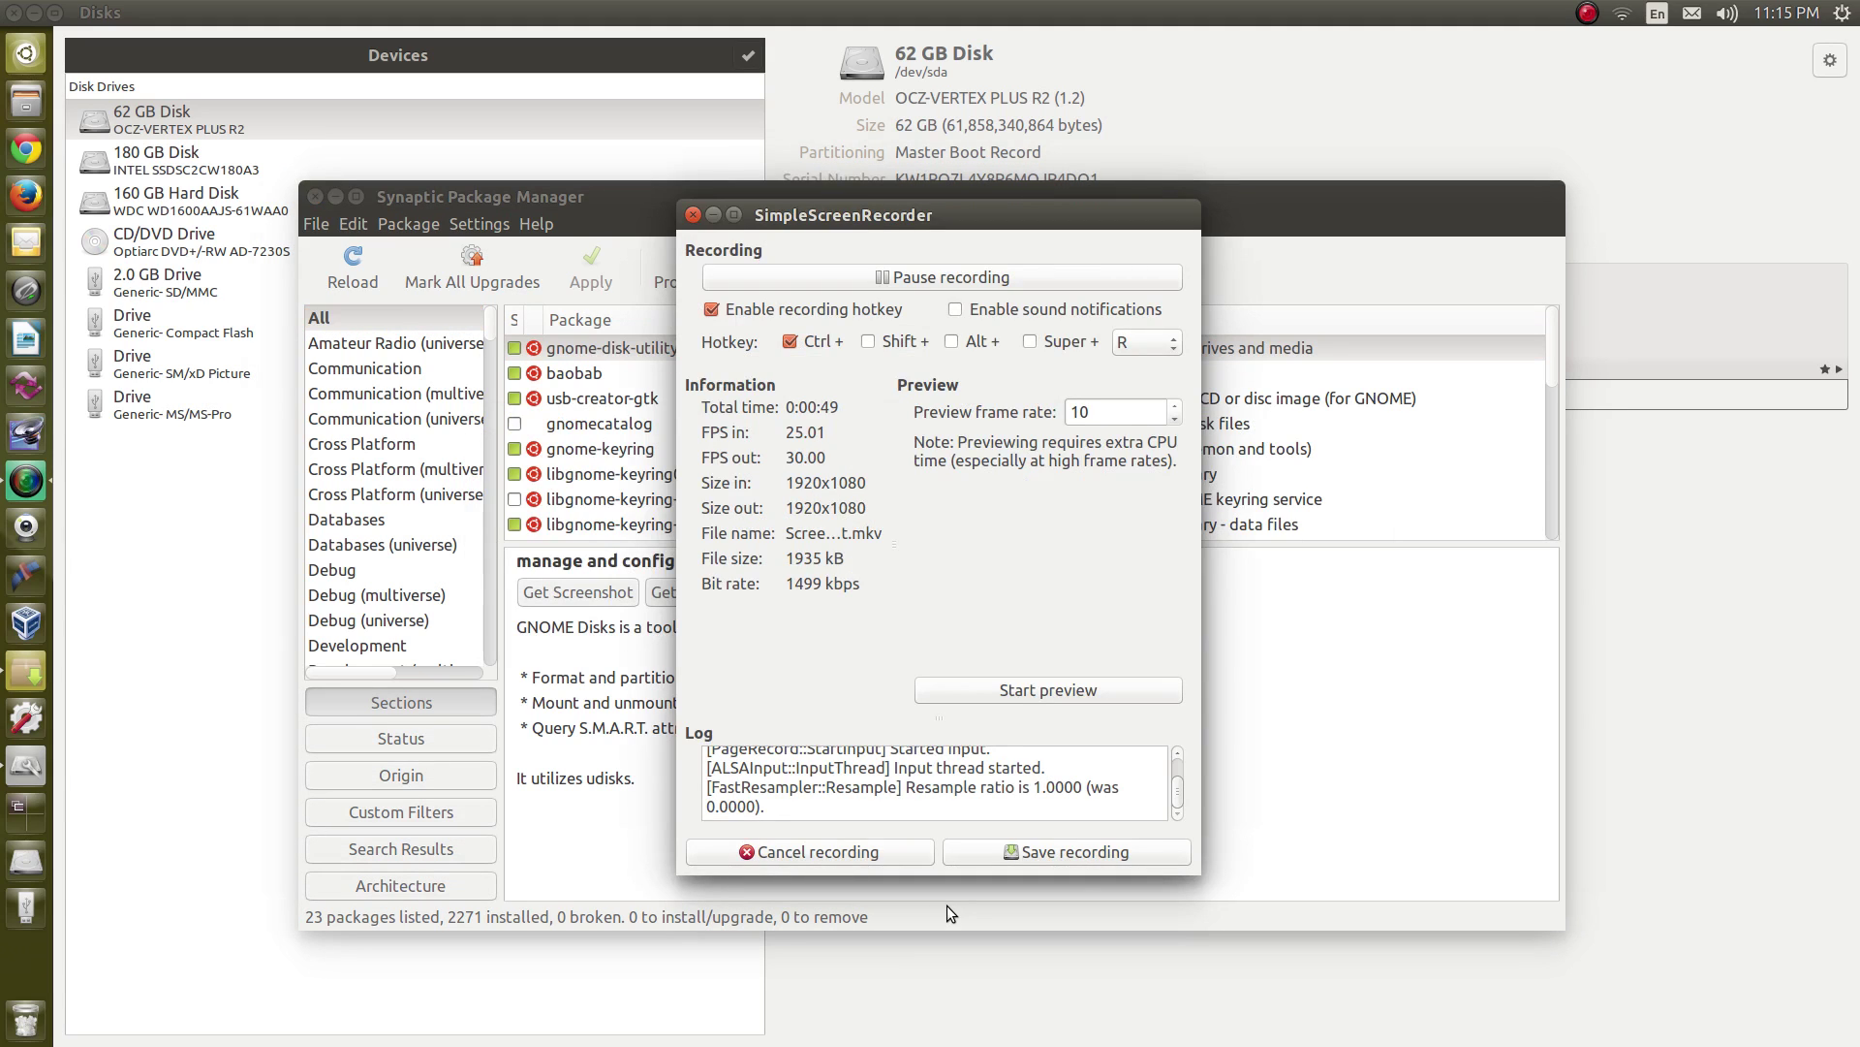
Return to Disks and view the 180 GB Disk, whose /home partition is 56.2% full.
key(alt+Tab)
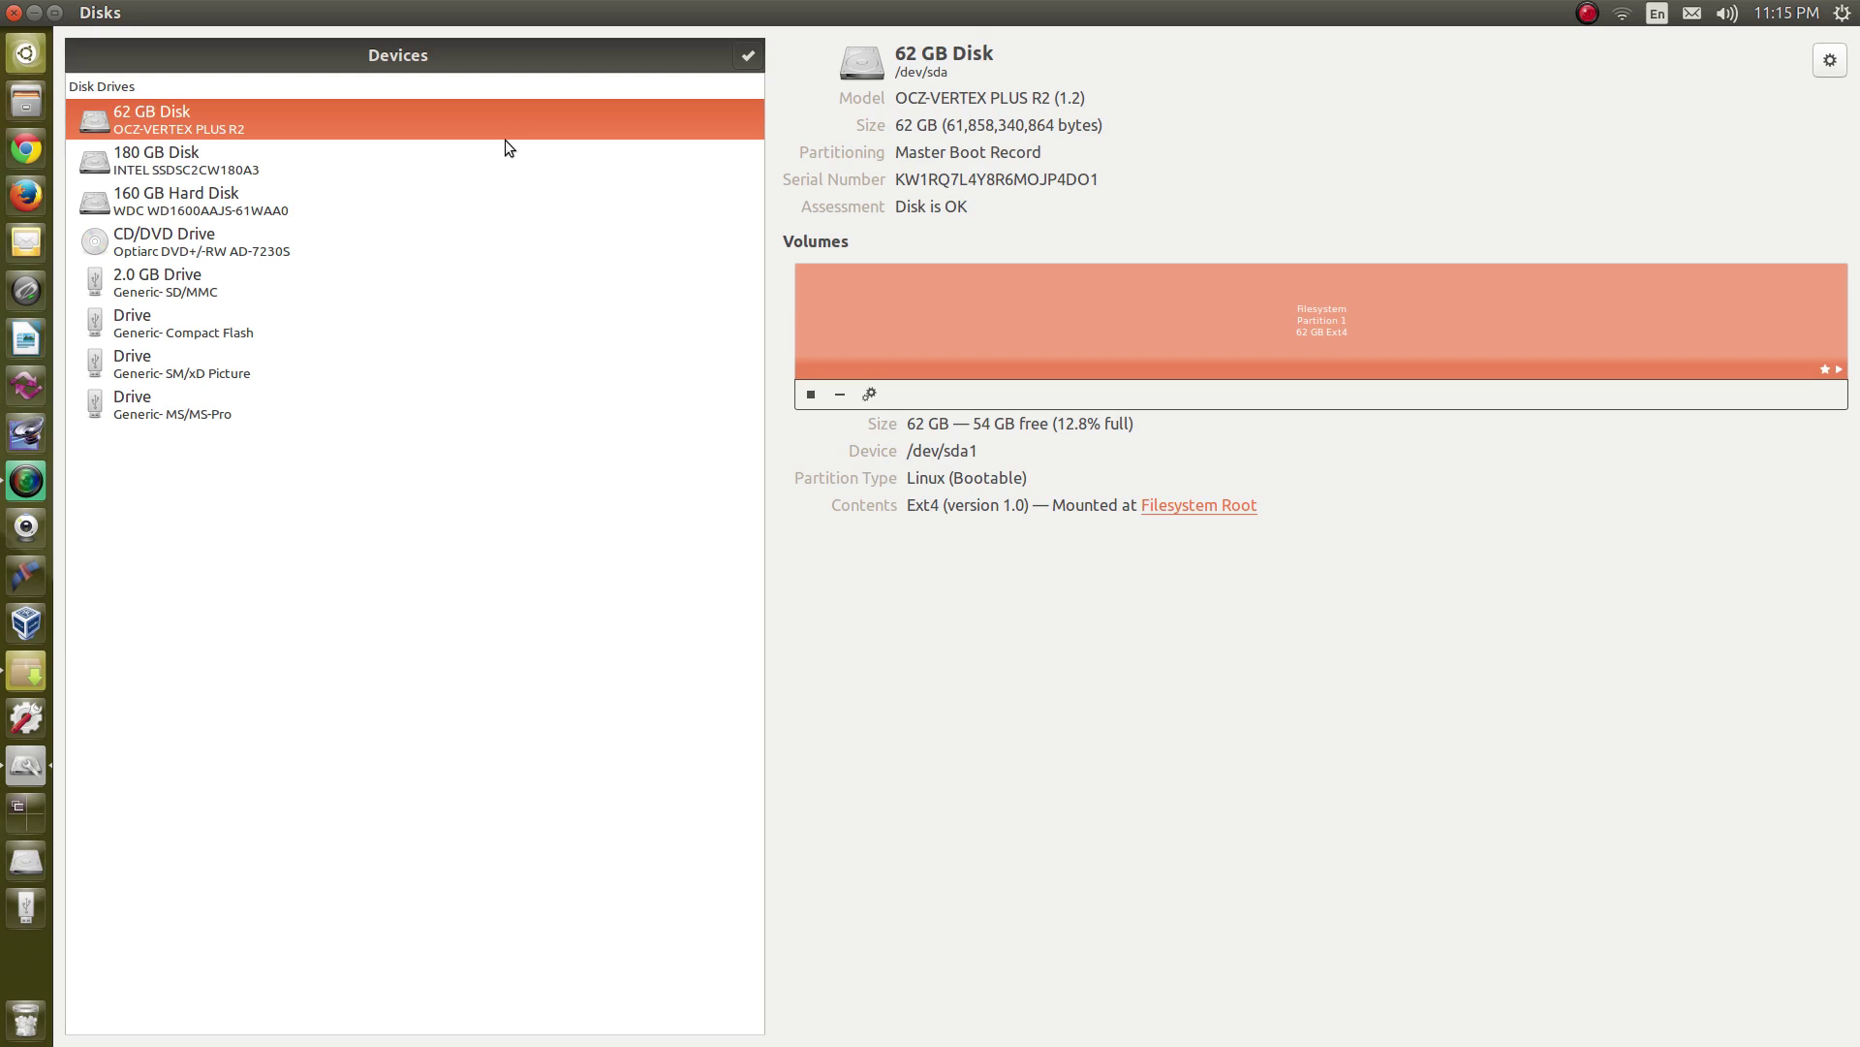
click(481, 184)
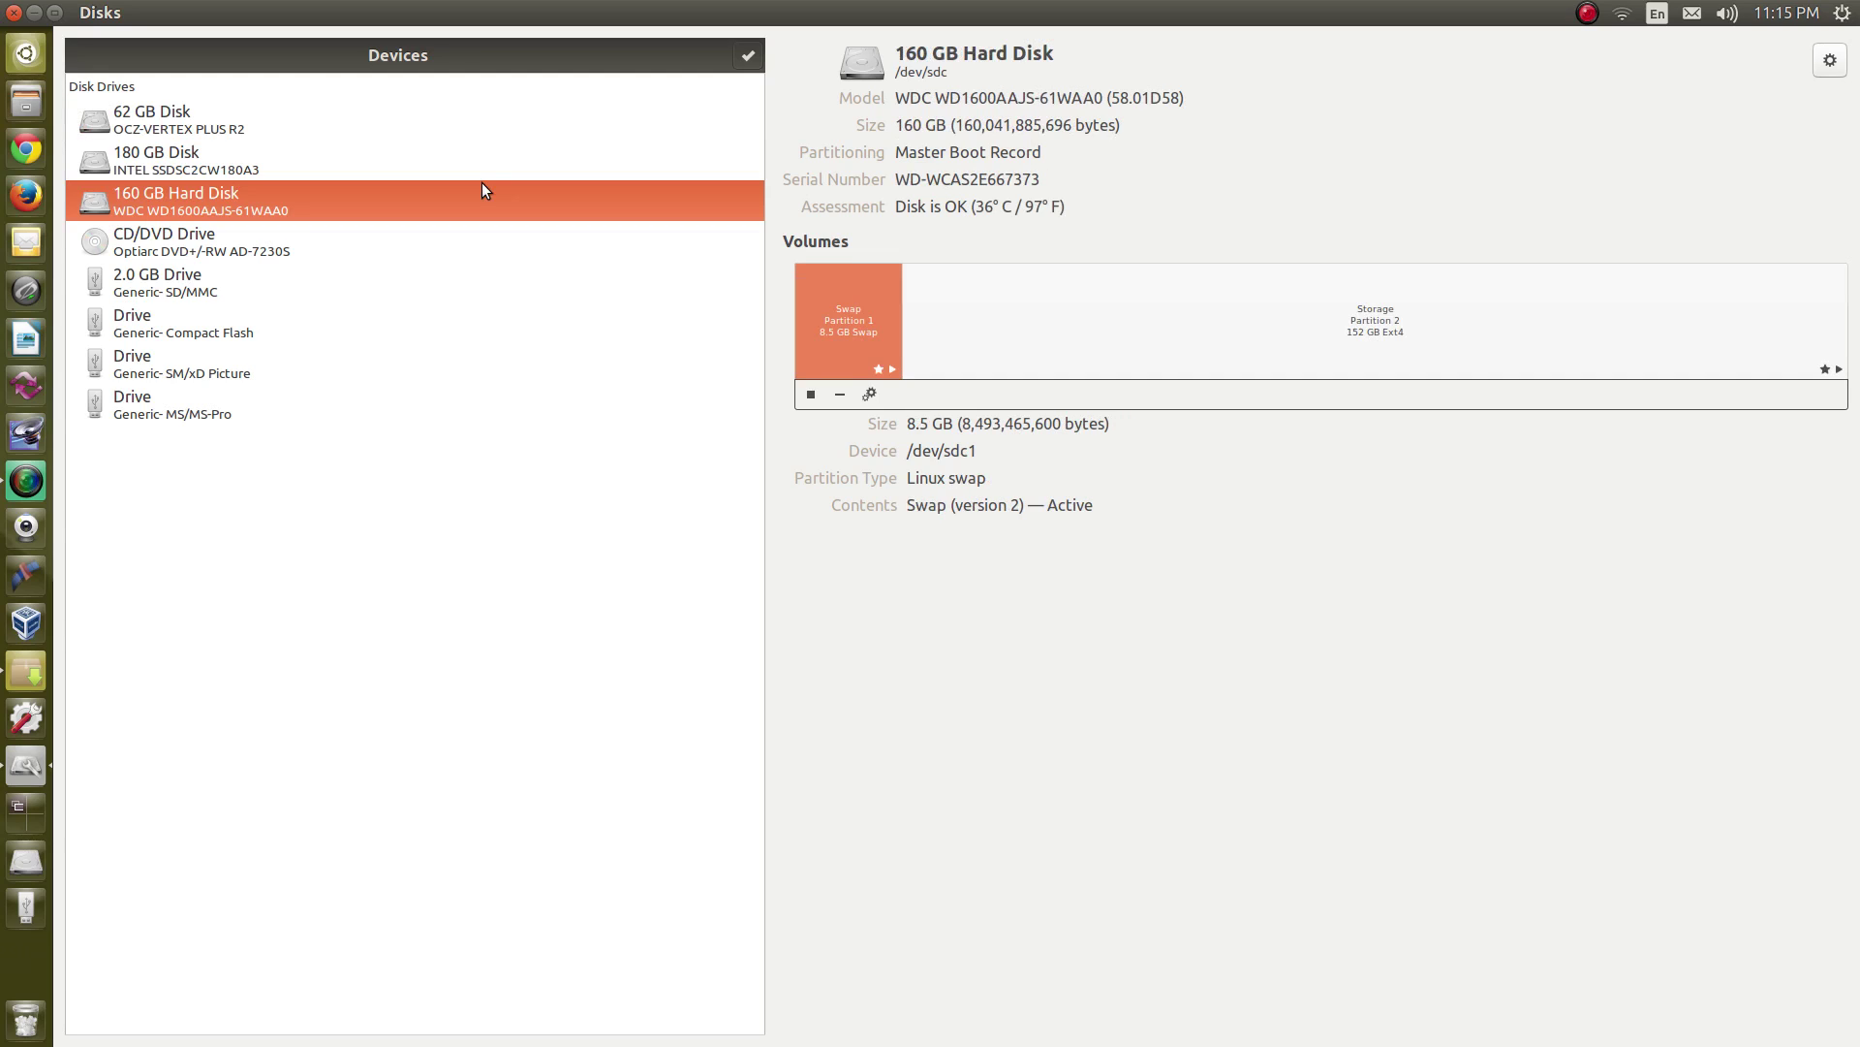
click(480, 166)
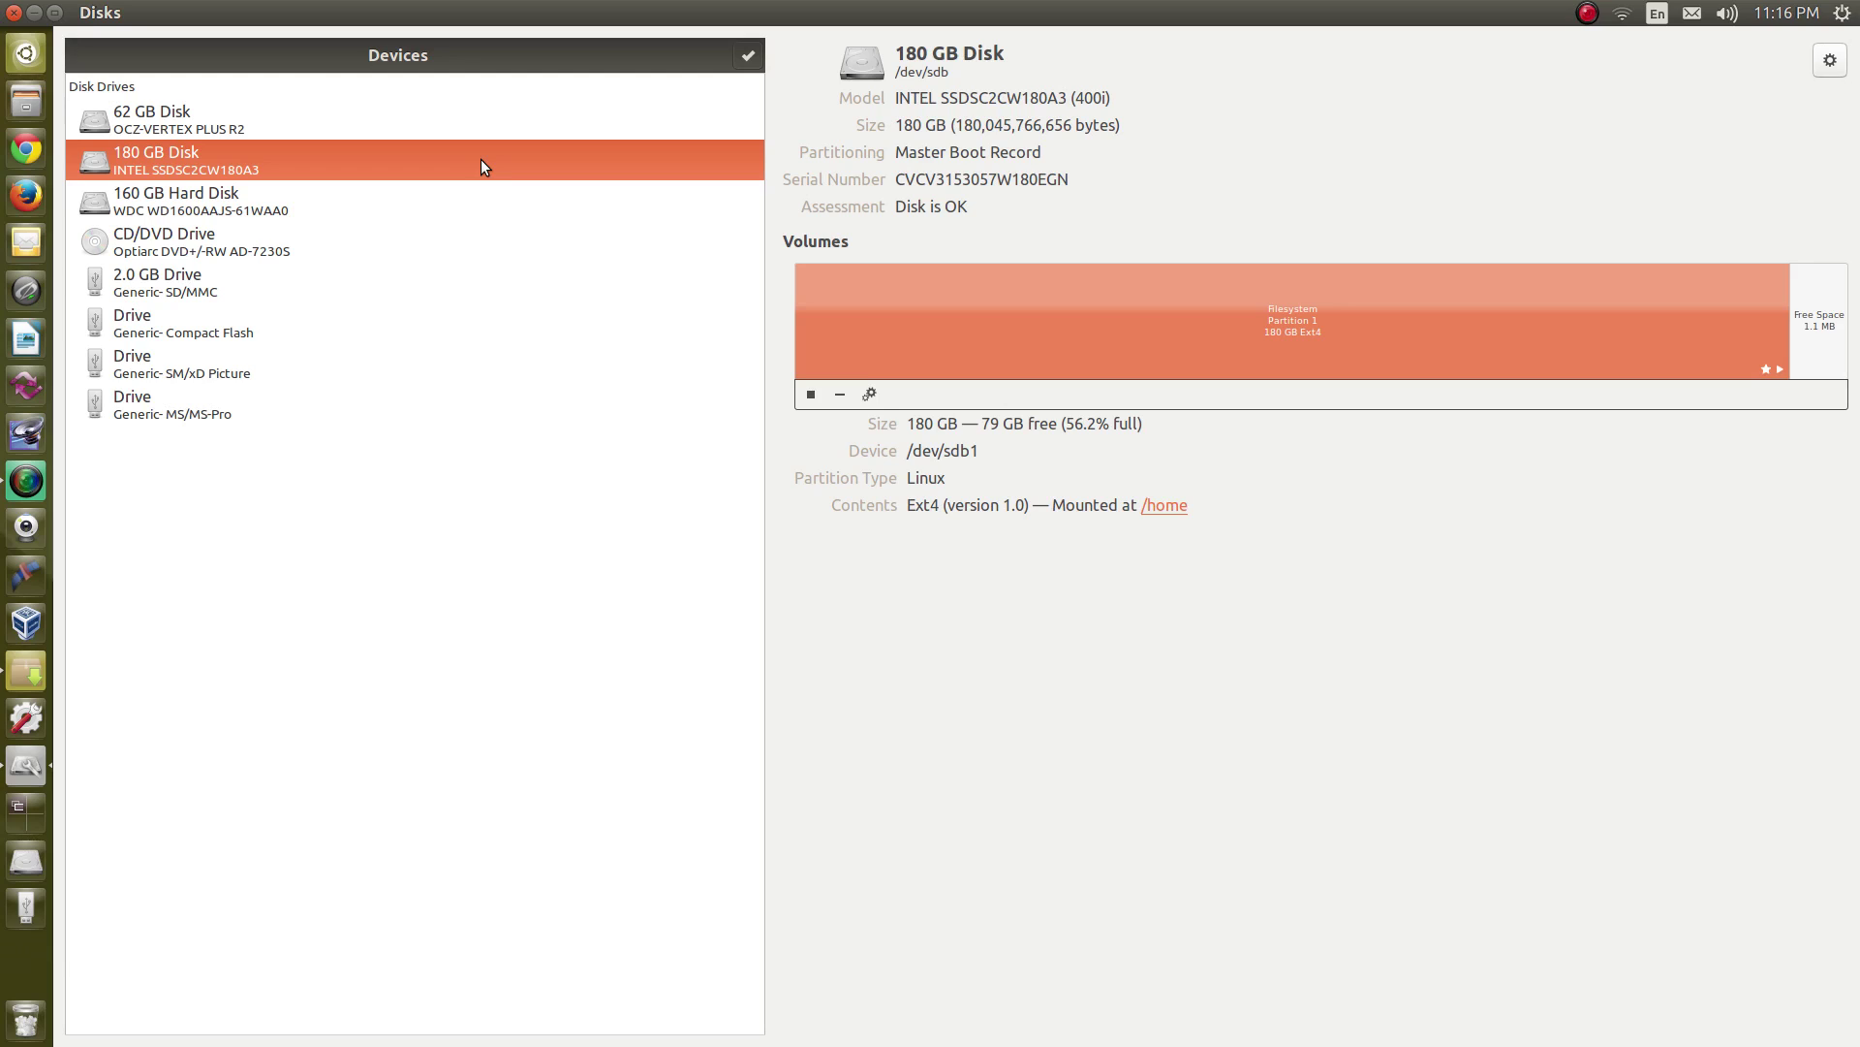
Select the 160 GB Hard Disk to see its 8.5 GB swap and 152 GB Ext4 partitions.
click(473, 217)
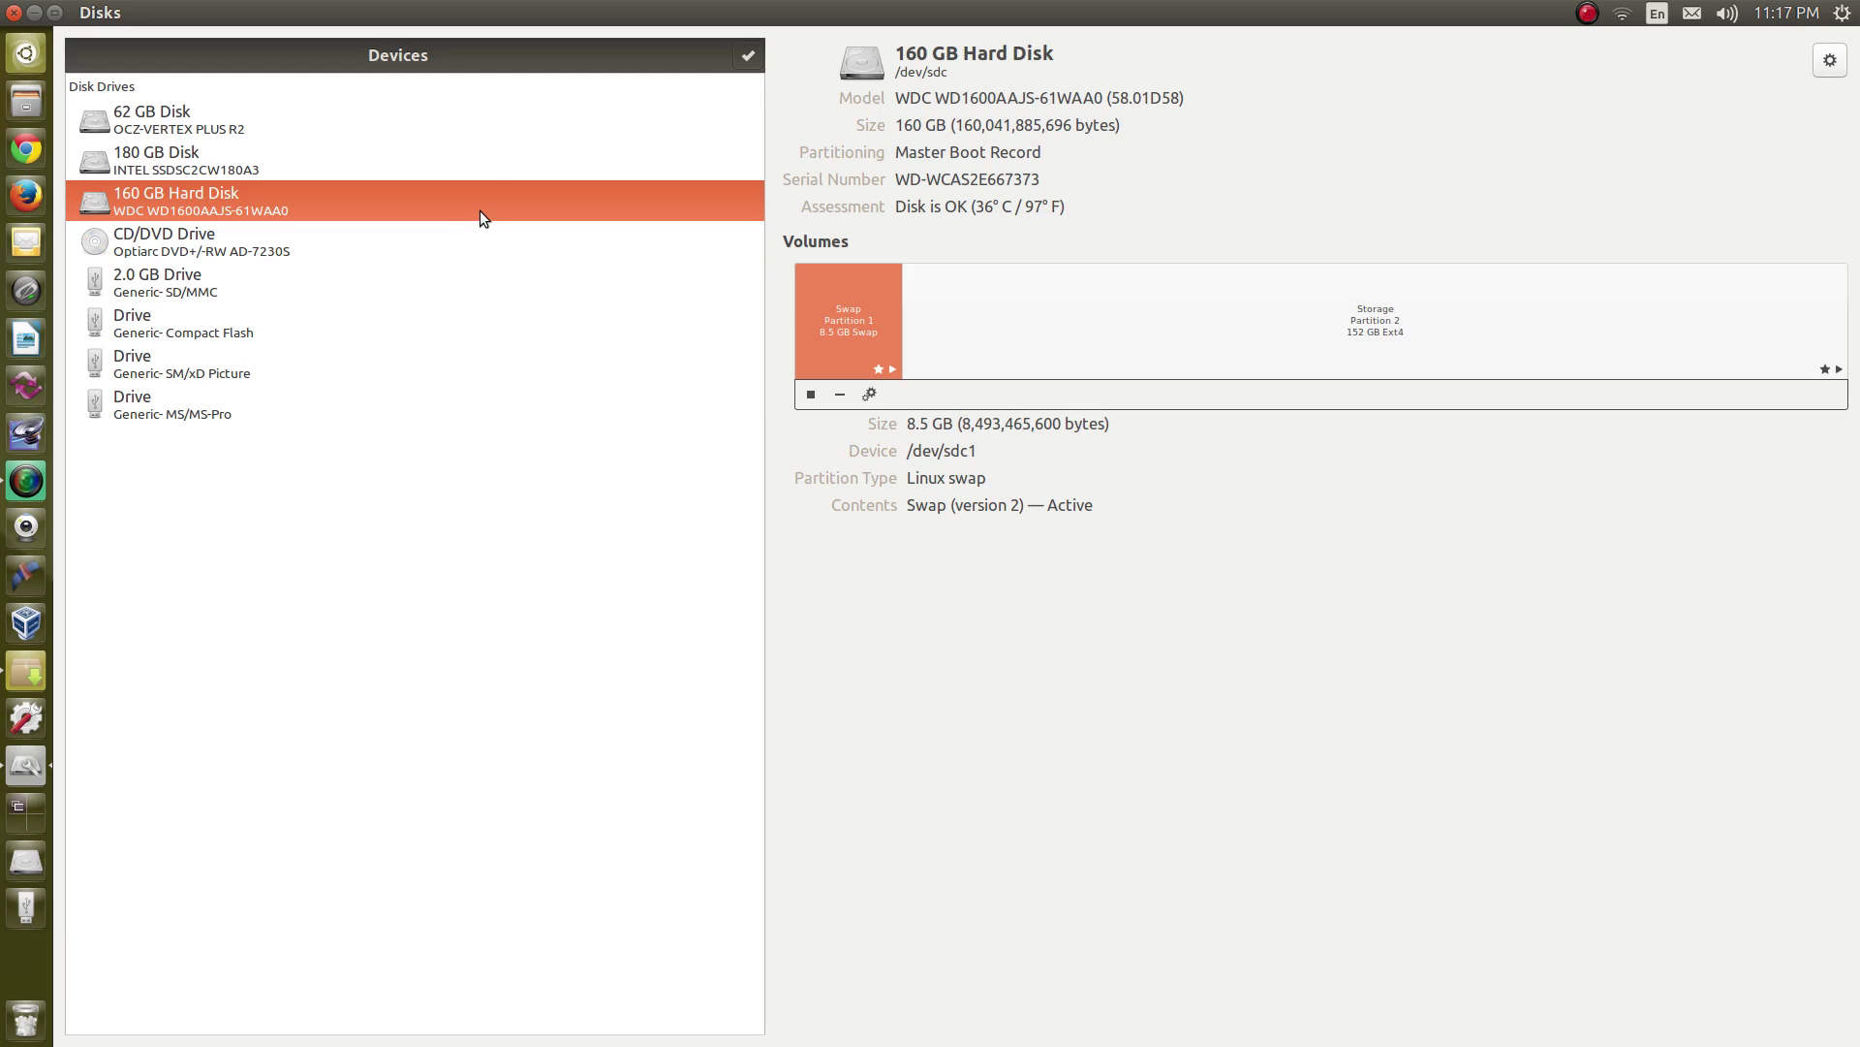
Check the 62 GB Disk and the empty CD/DVD drive, then select the 2.0 GB SD/MMC drive.
click(498, 117)
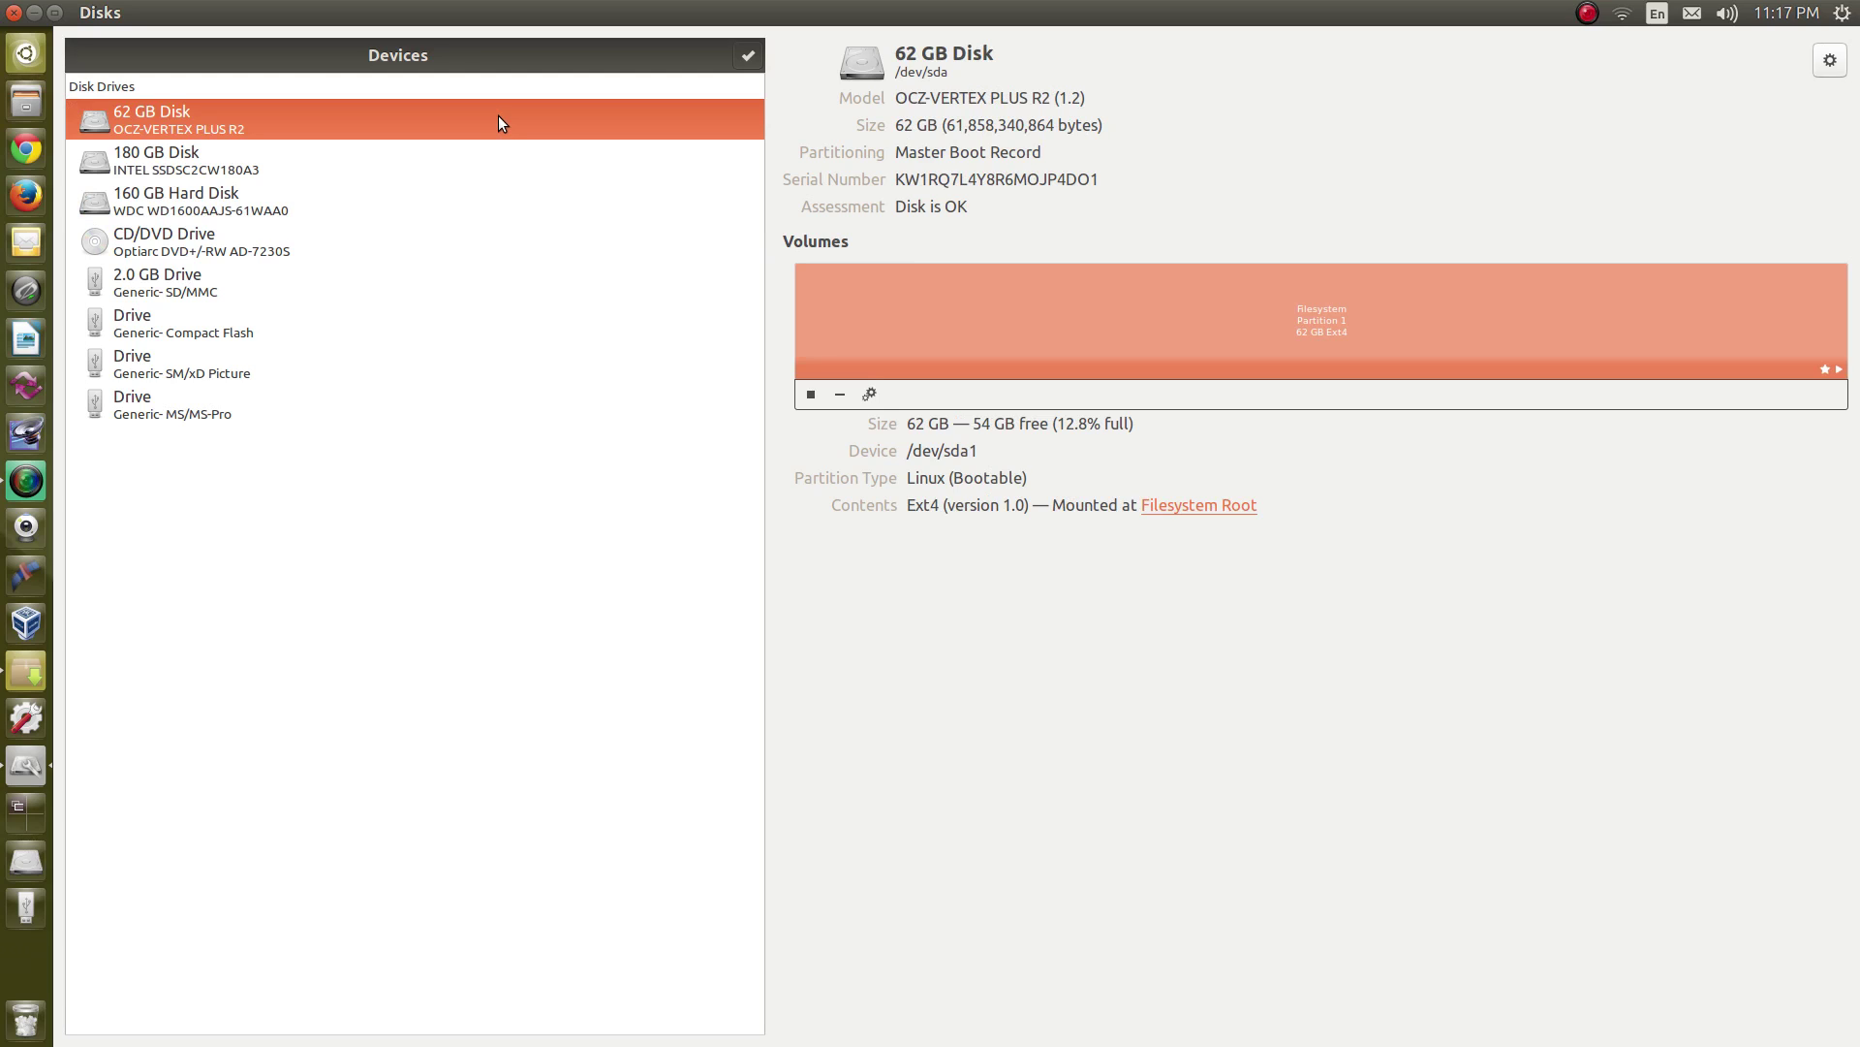
click(366, 256)
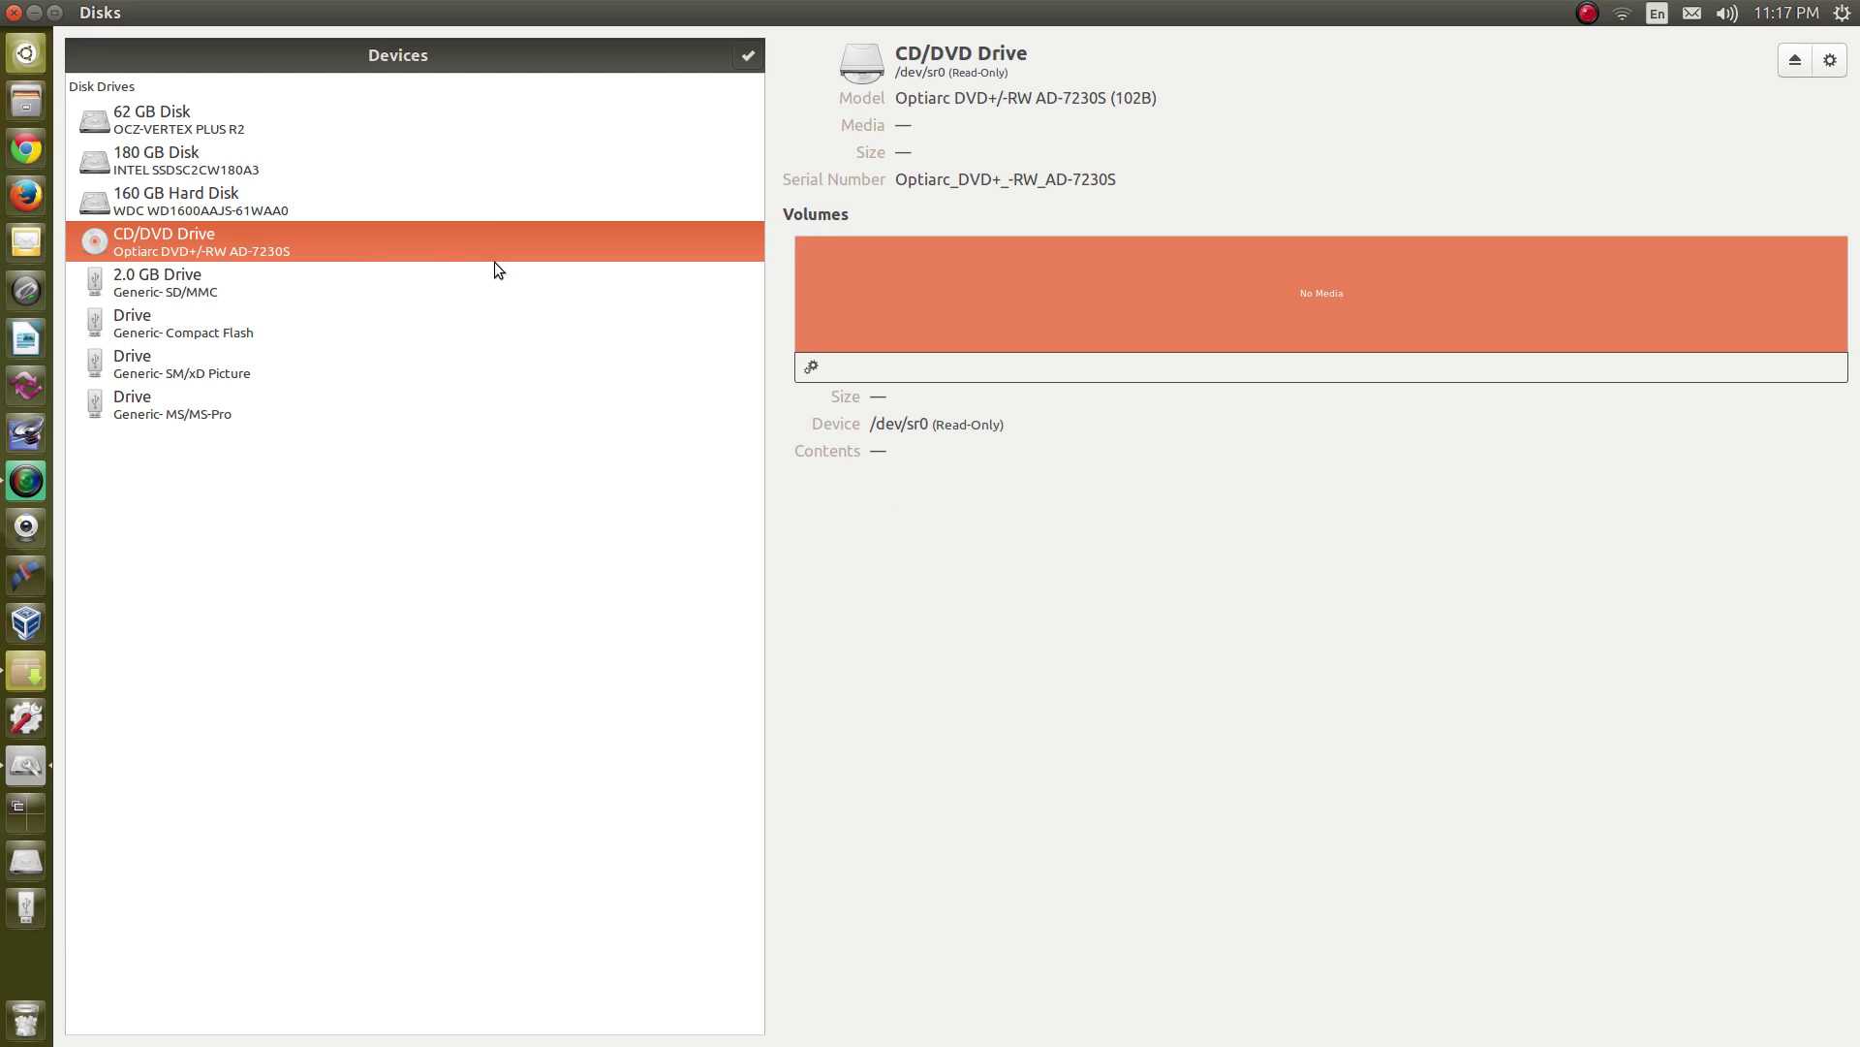
click(483, 305)
Select the 2.0 GB SD/MMC drive and dismiss its FAT16 partition's action menu unused.
click(482, 298)
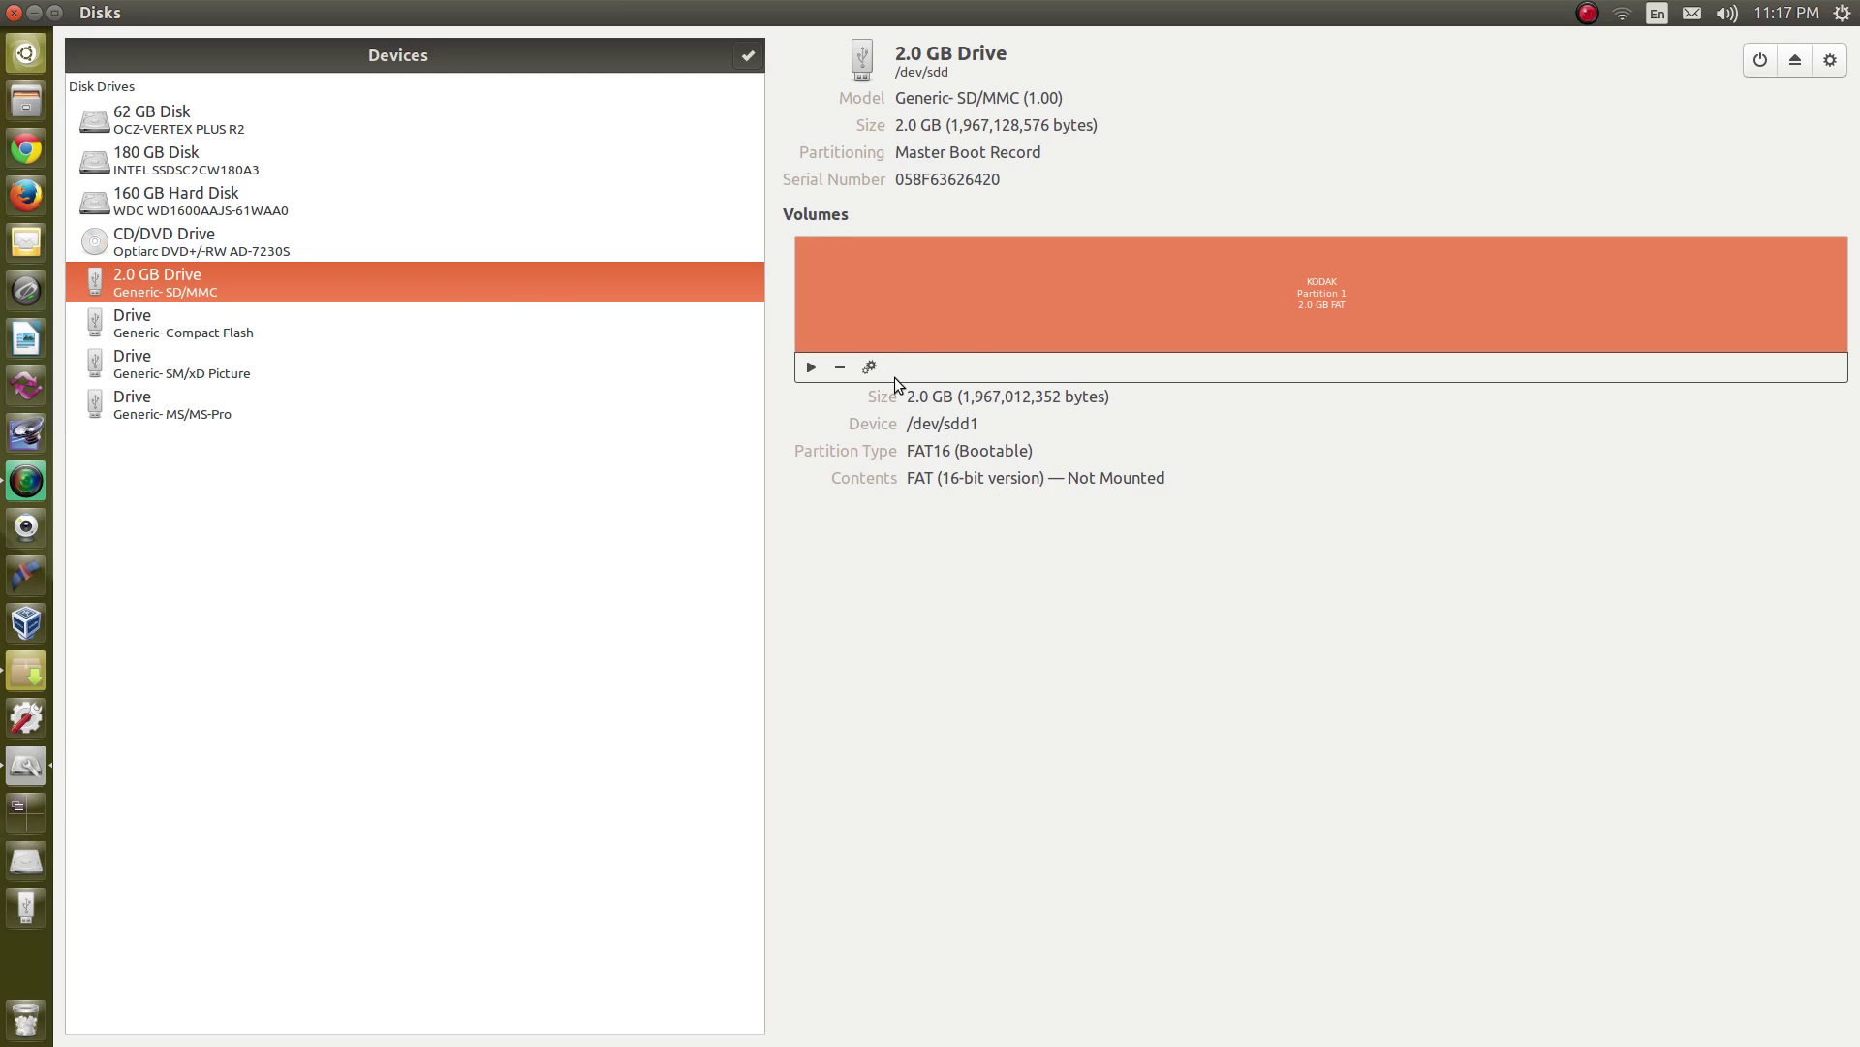
click(868, 366)
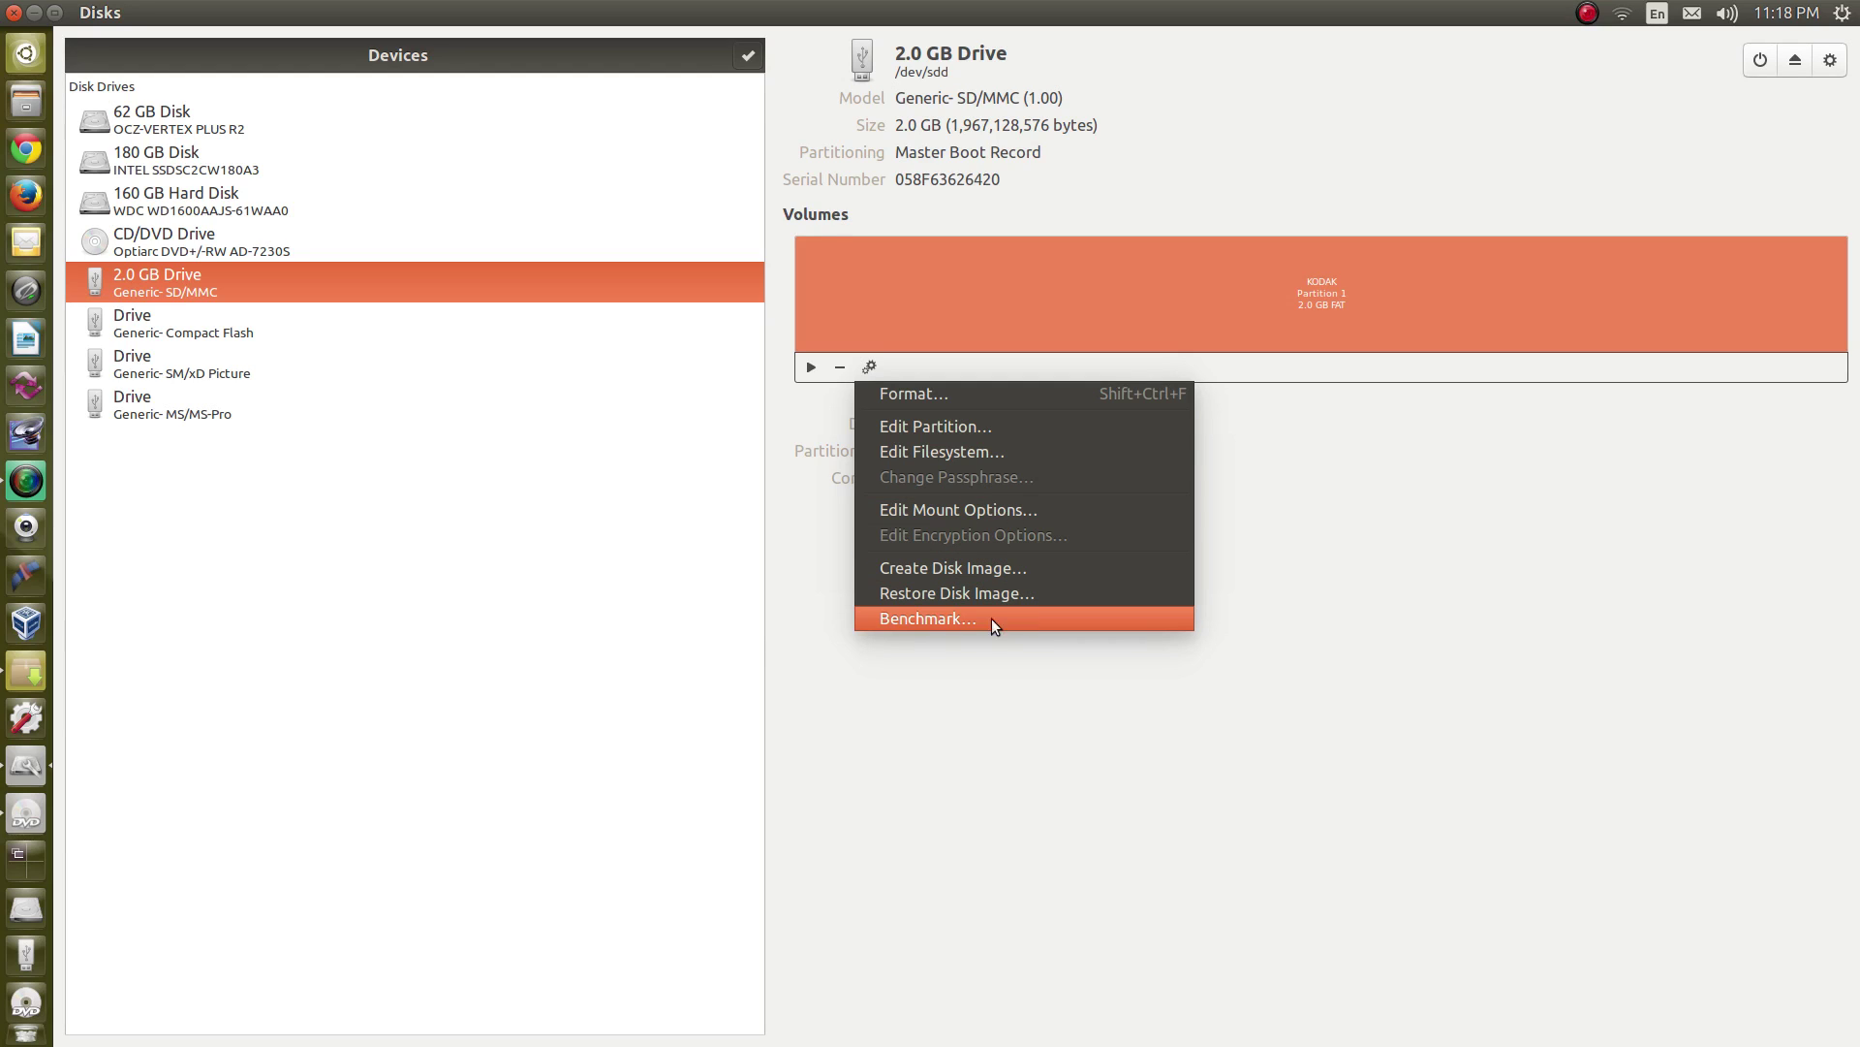
click(672, 584)
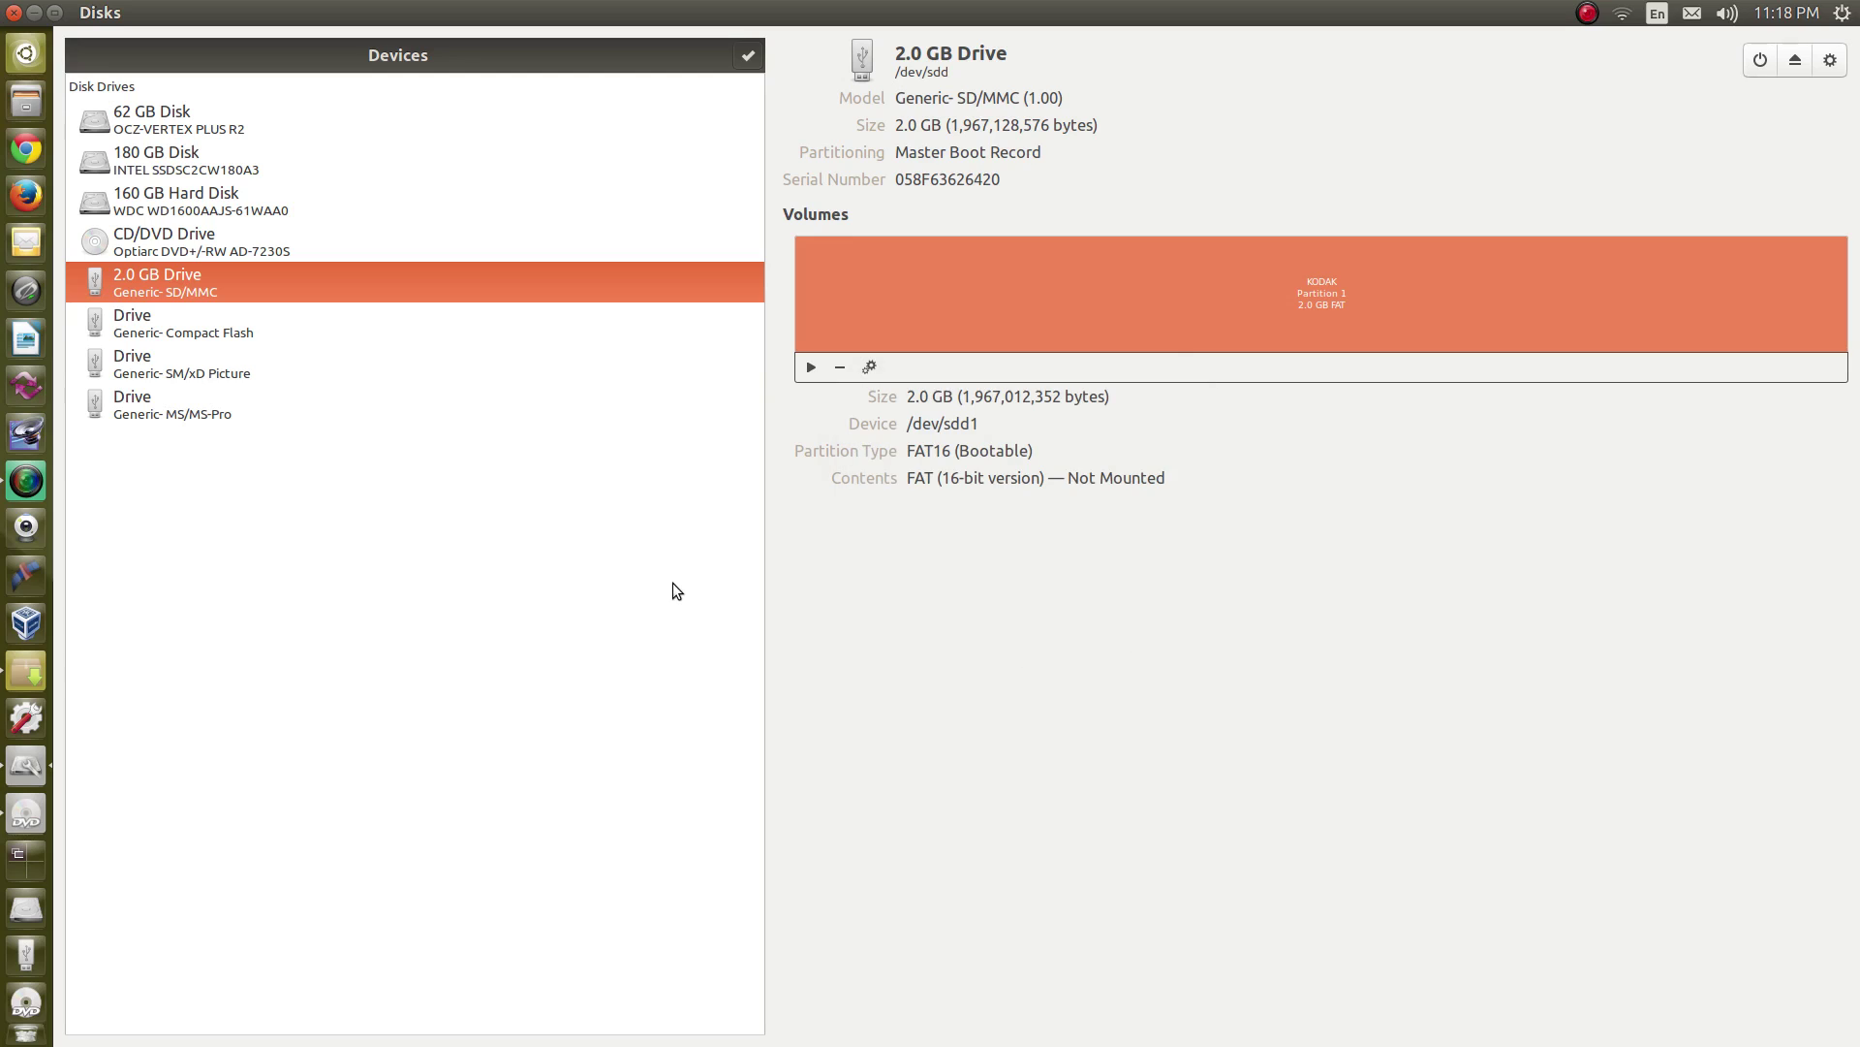
click(451, 247)
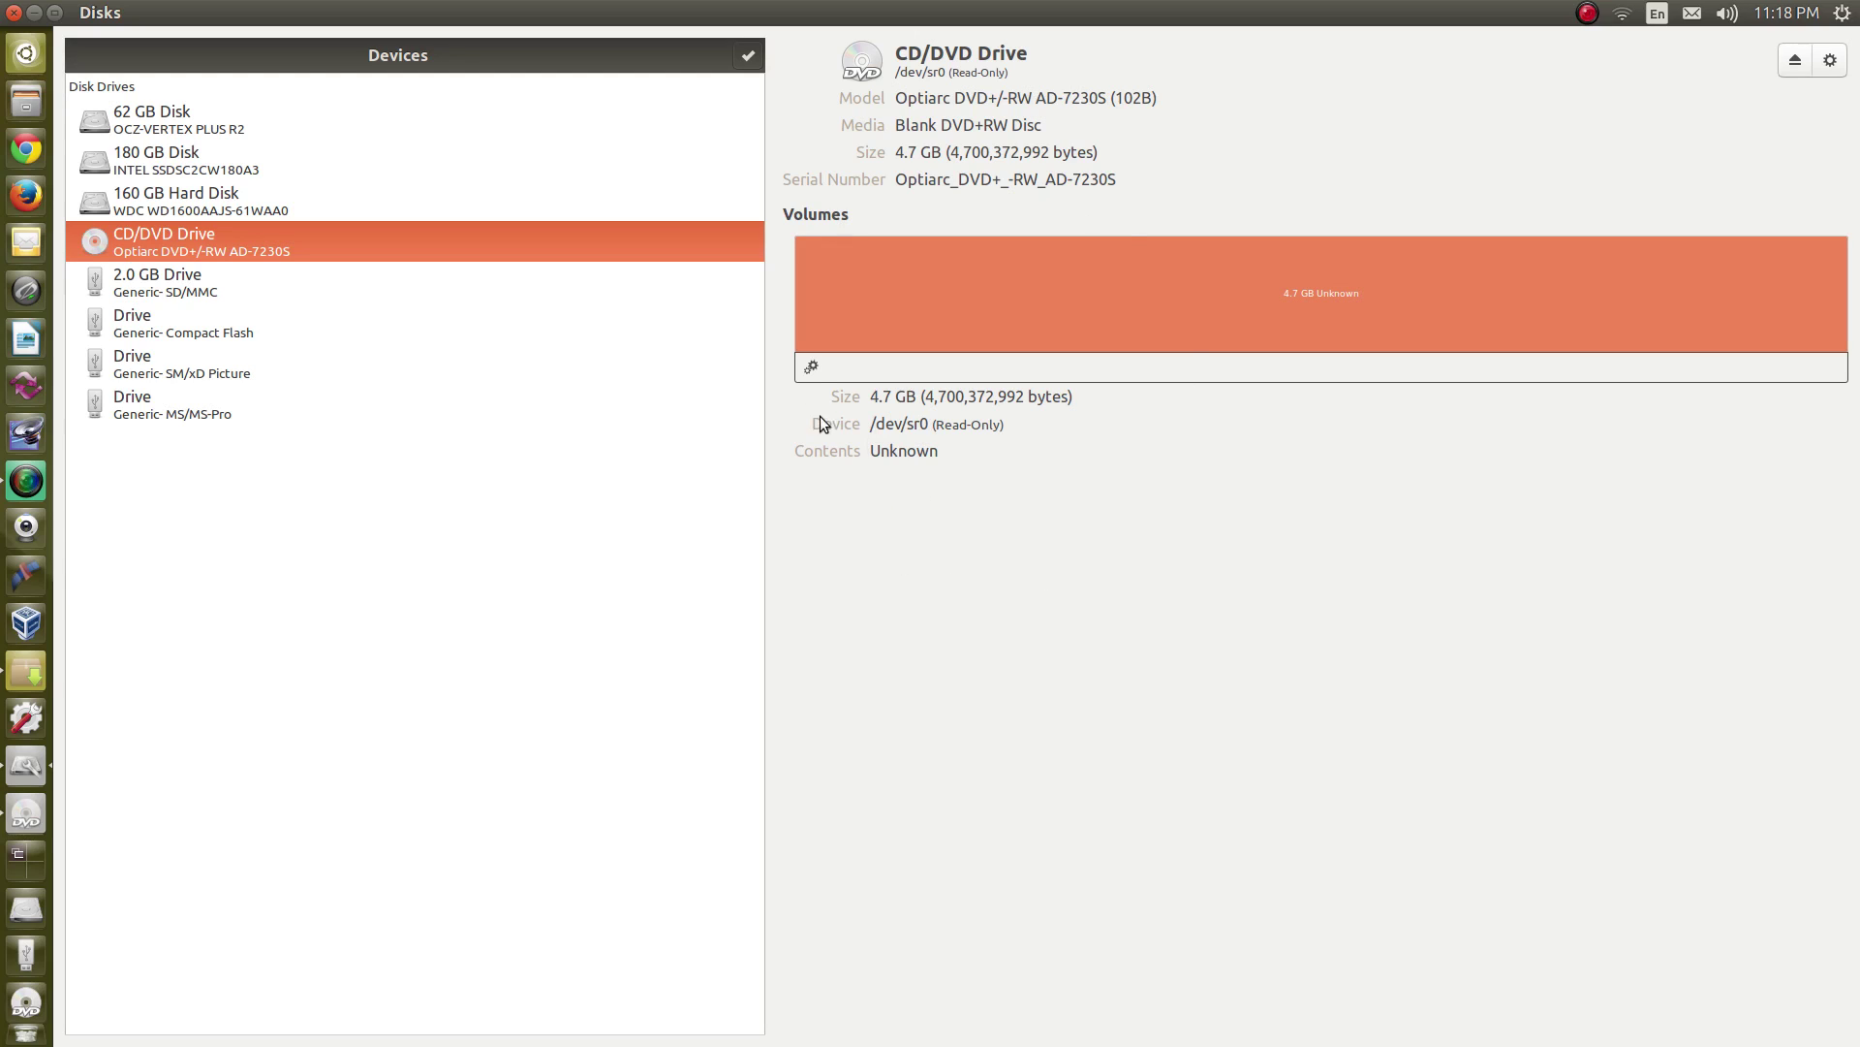
click(811, 368)
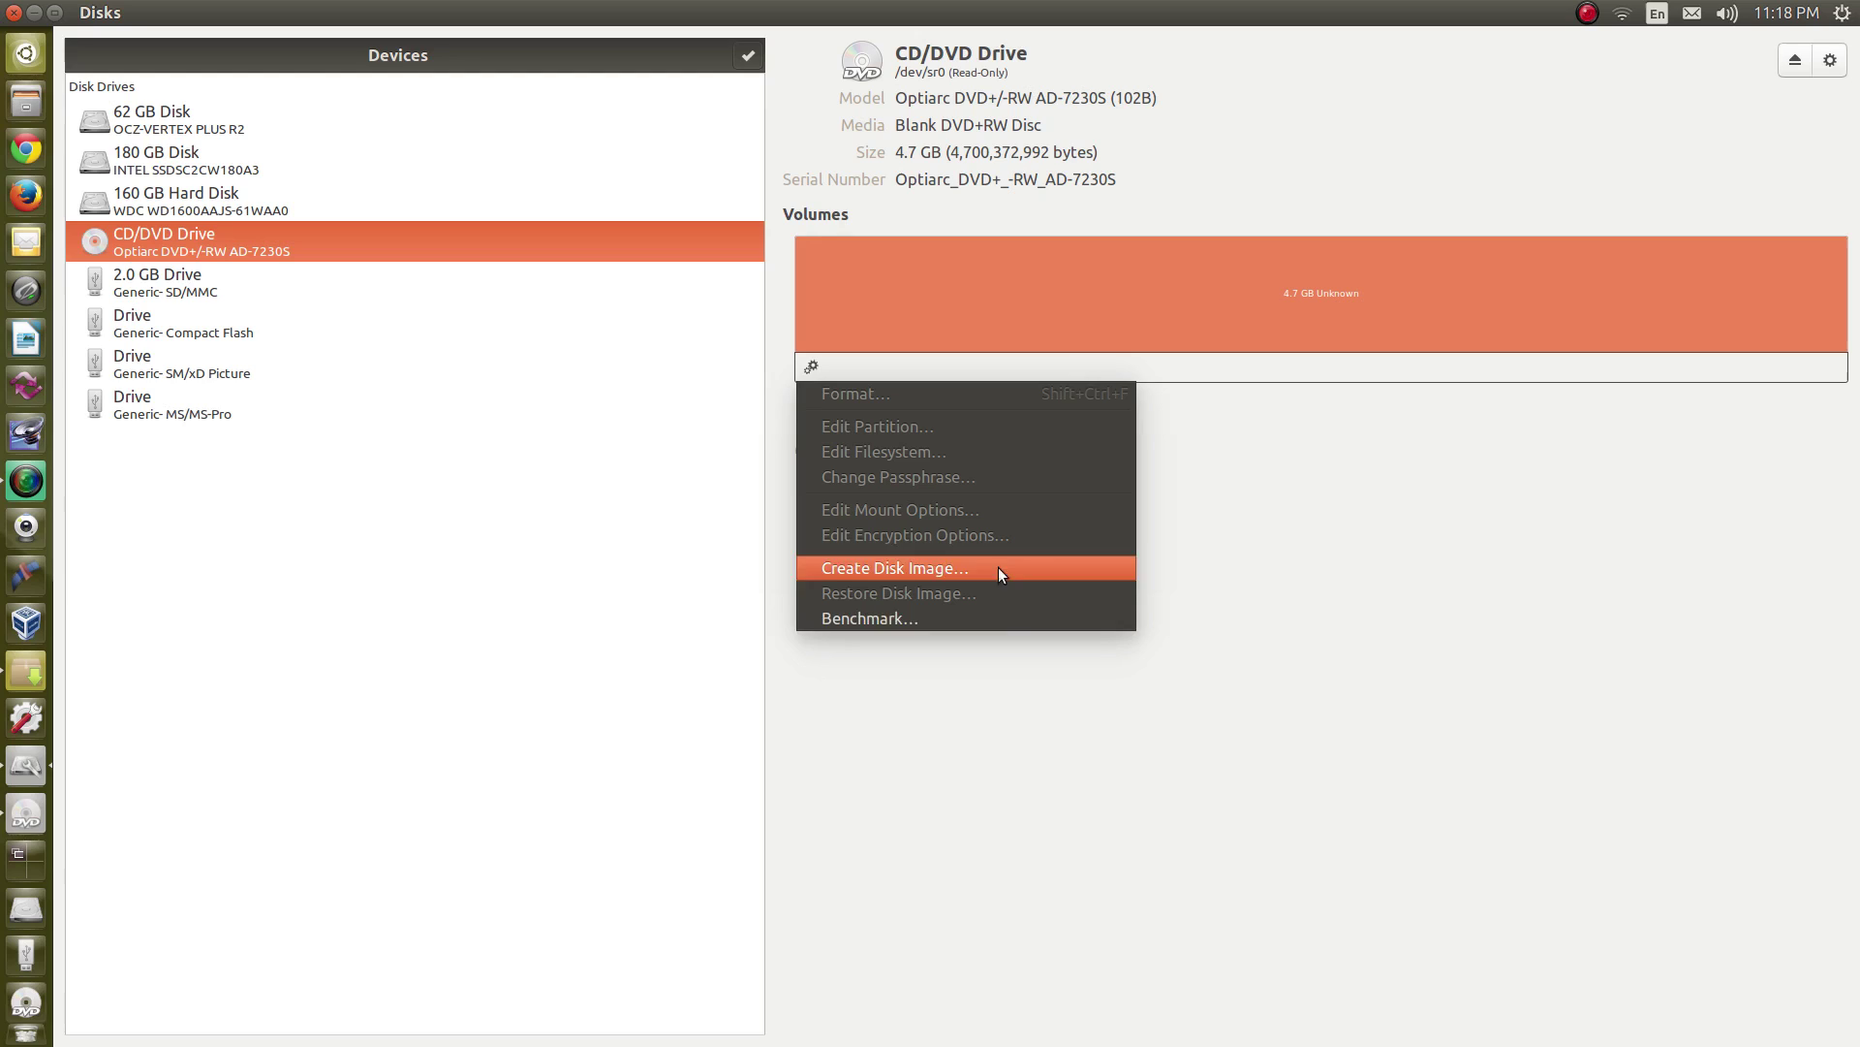
click(613, 479)
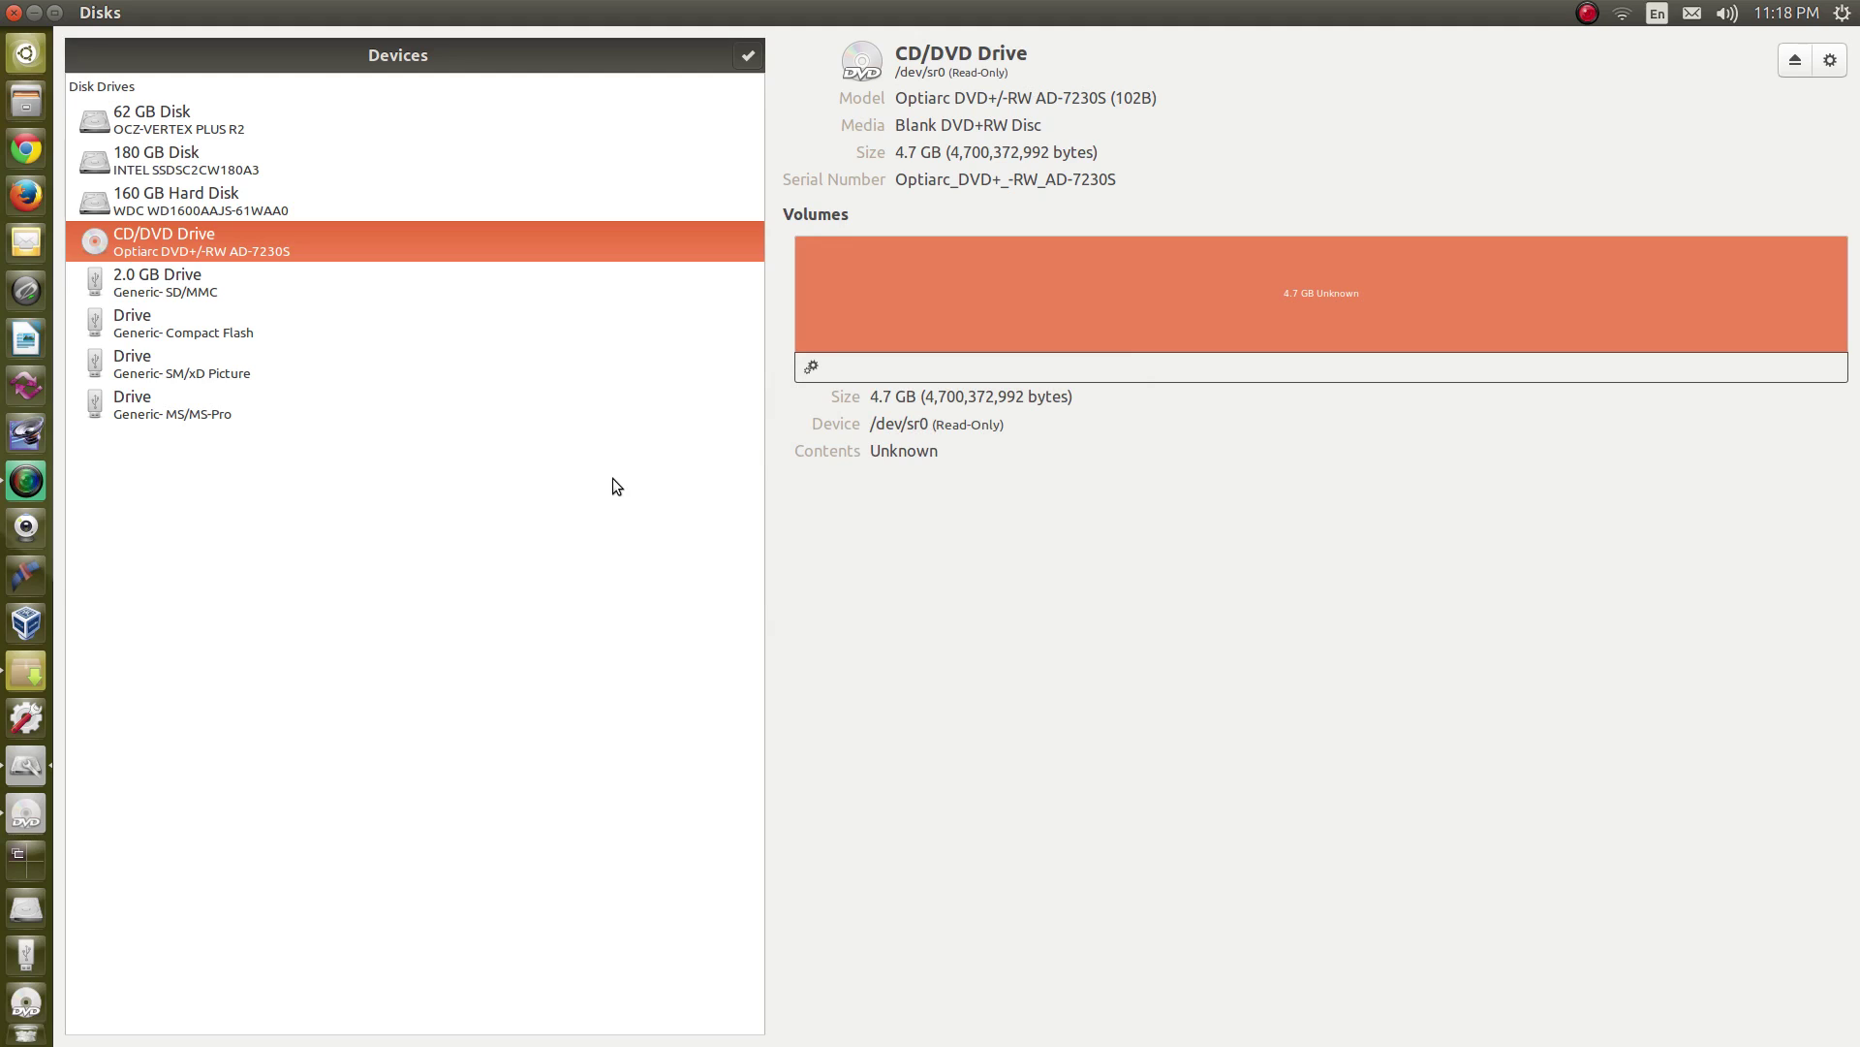
click(543, 282)
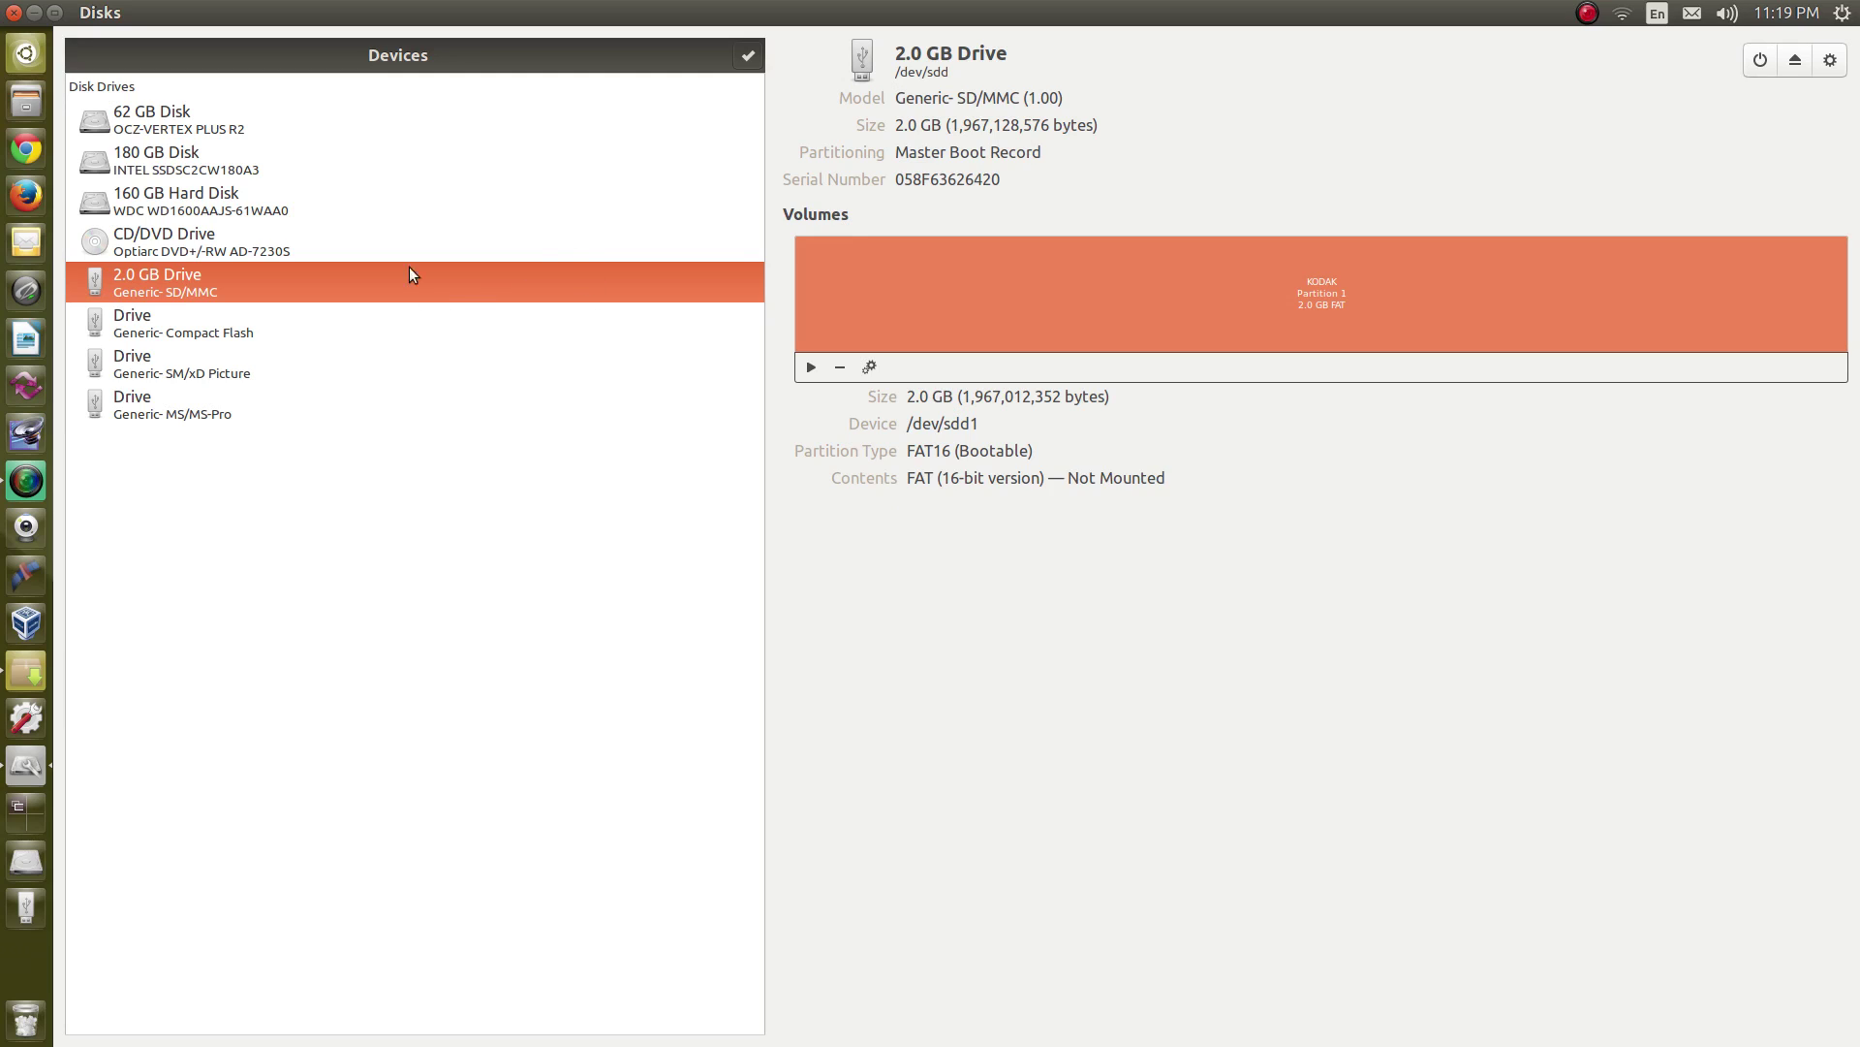
Switch between the 62 GB Disk and the 160 GB Hard Disk, ending on /dev/sdc.
click(404, 142)
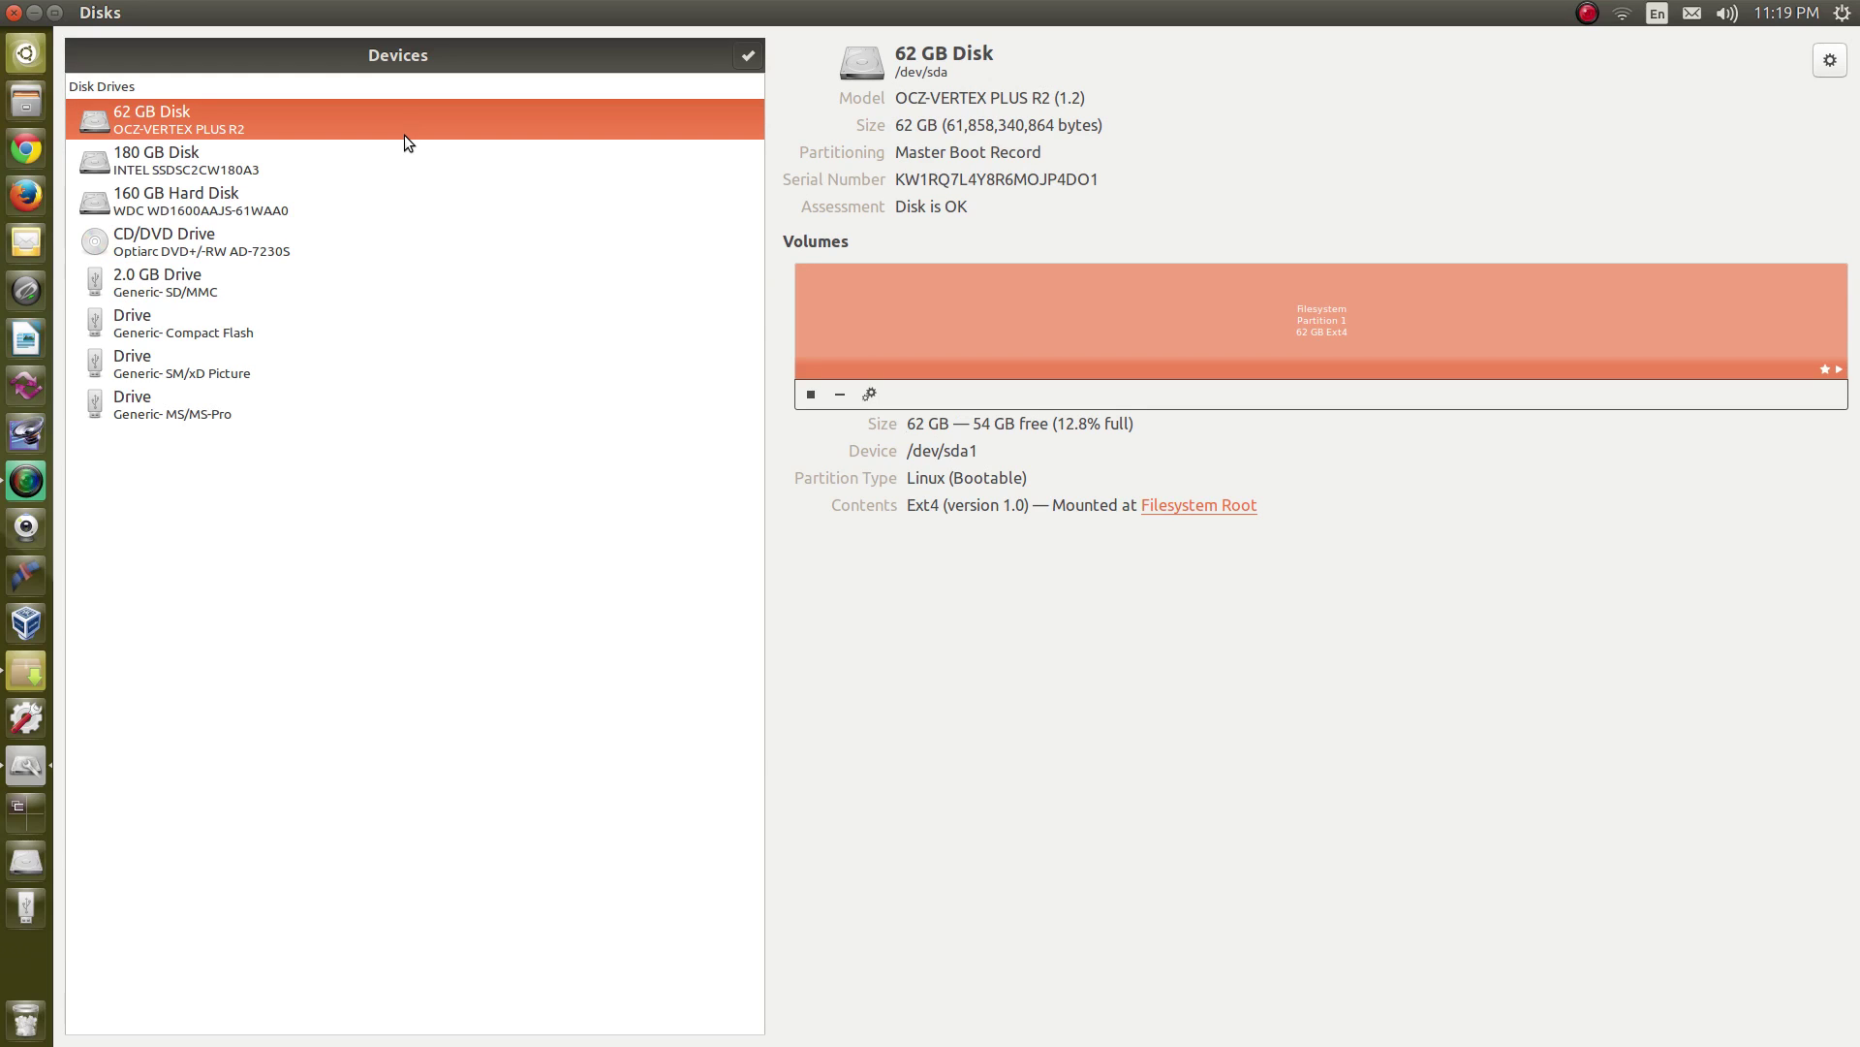
click(393, 220)
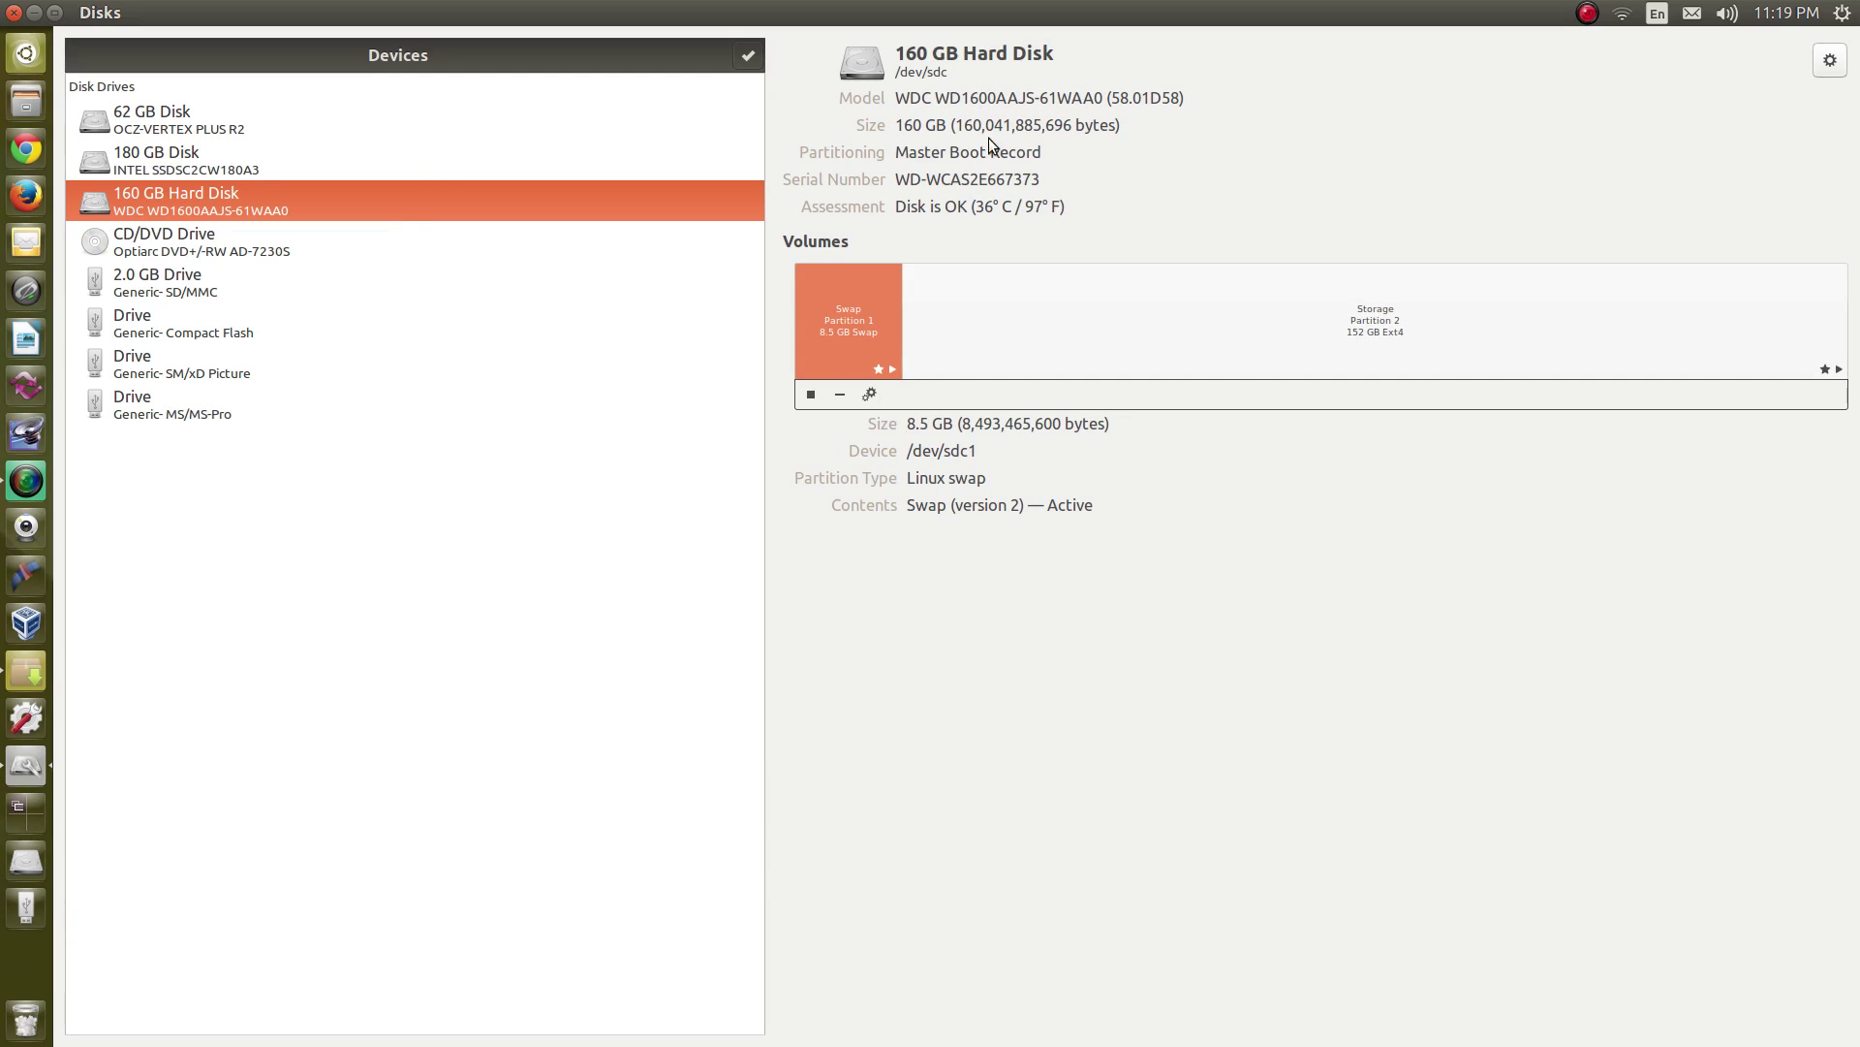
click(572, 134)
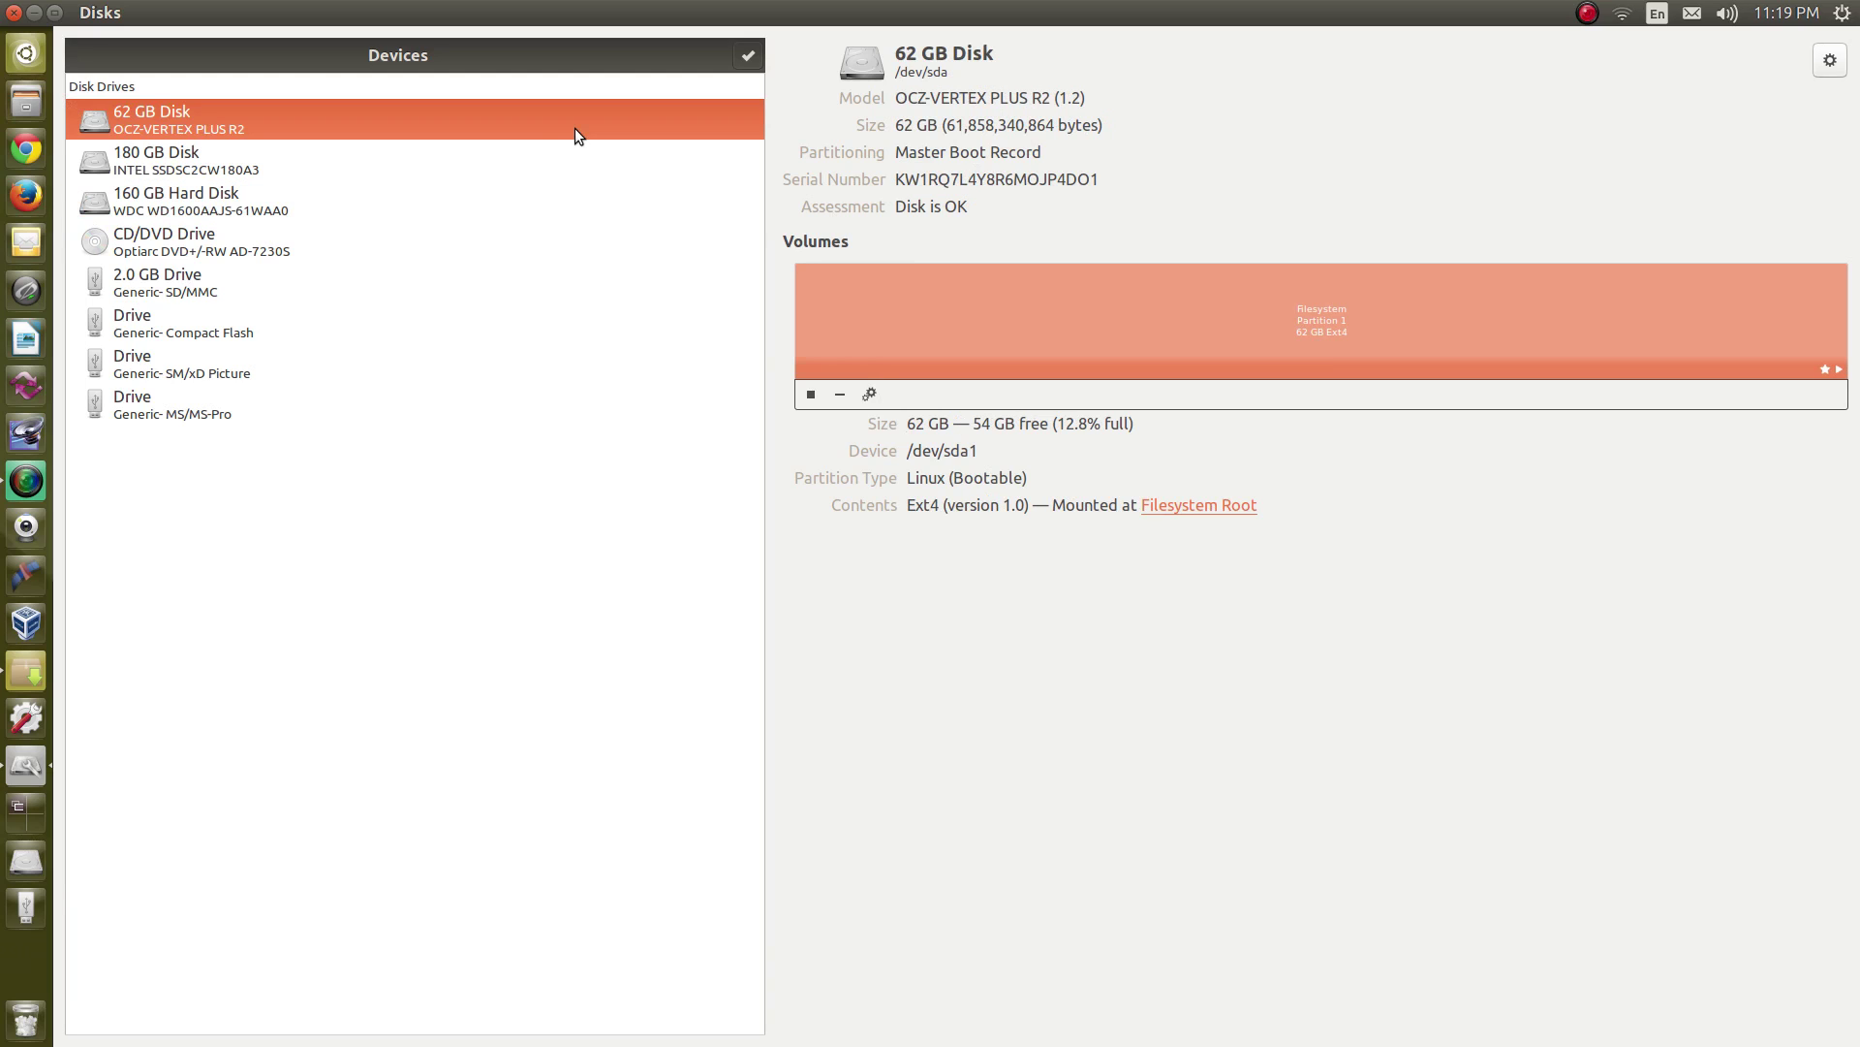
click(435, 215)
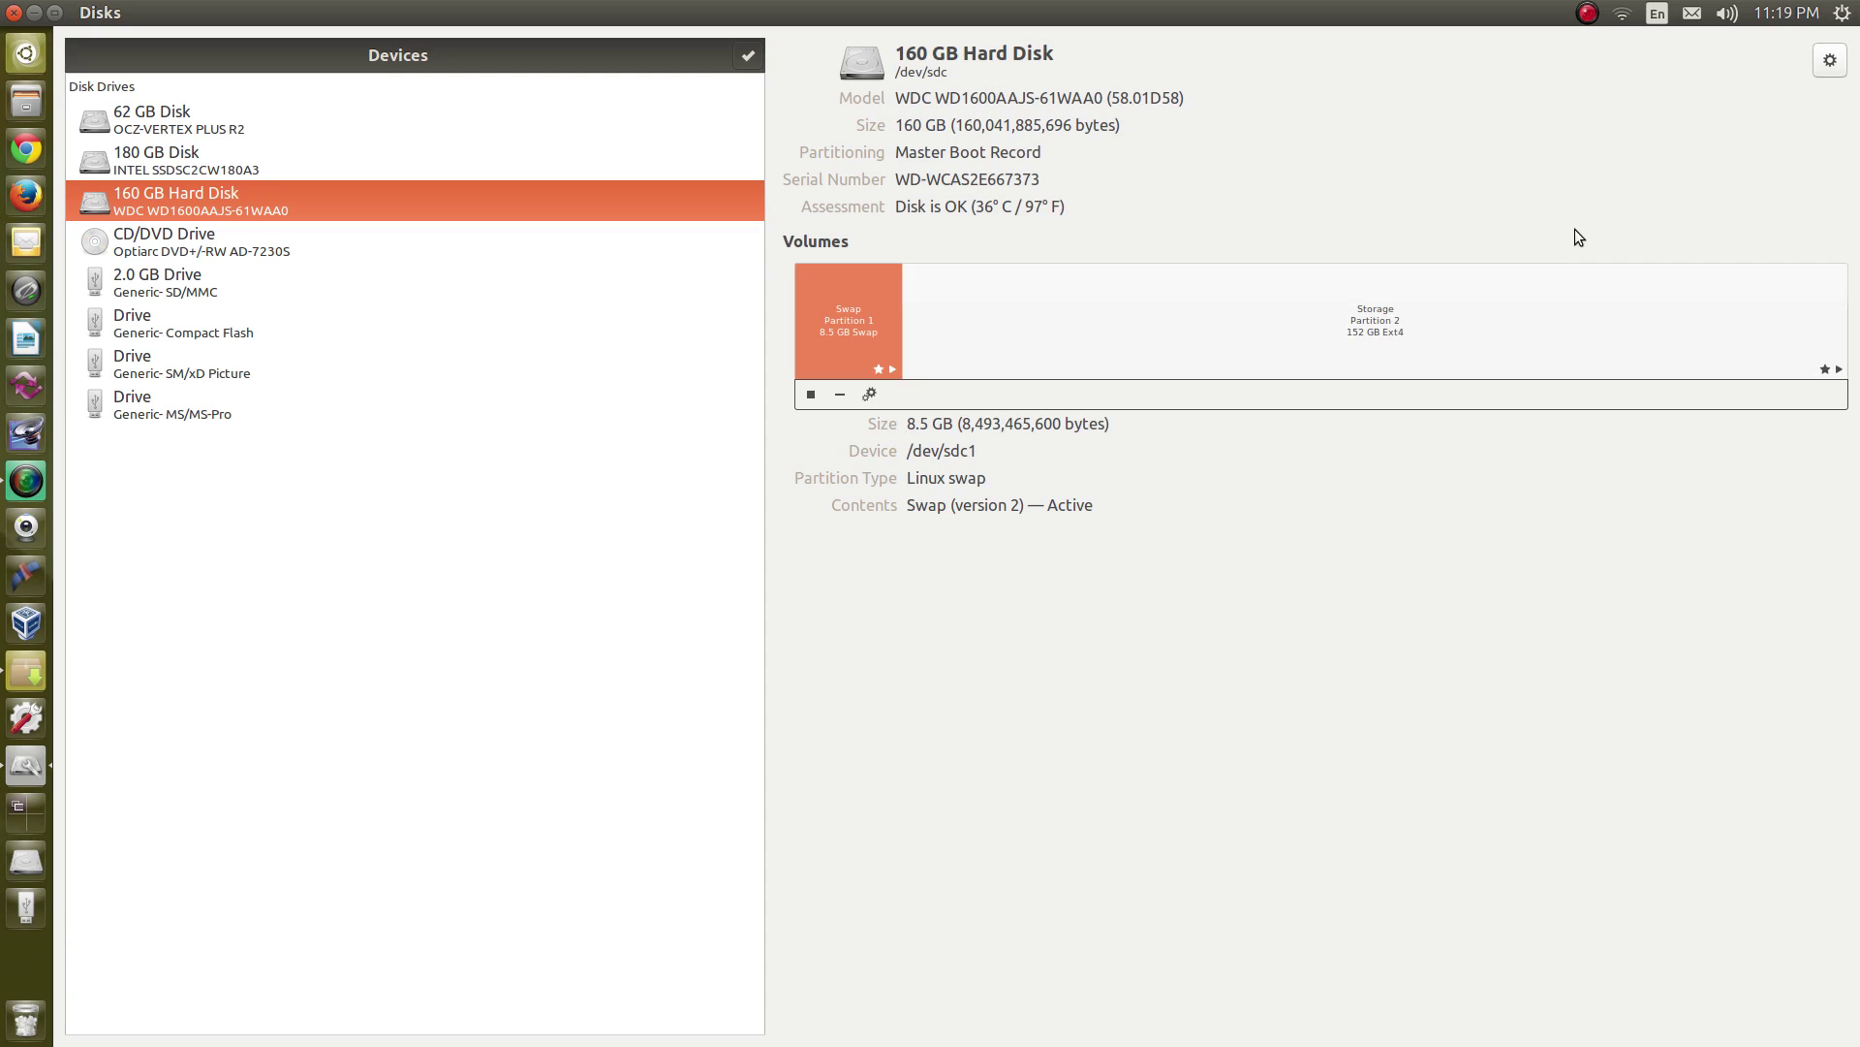
Open SMART Data & Self-Tests for the 160 GB disk and scroll through its attributes.
click(1830, 61)
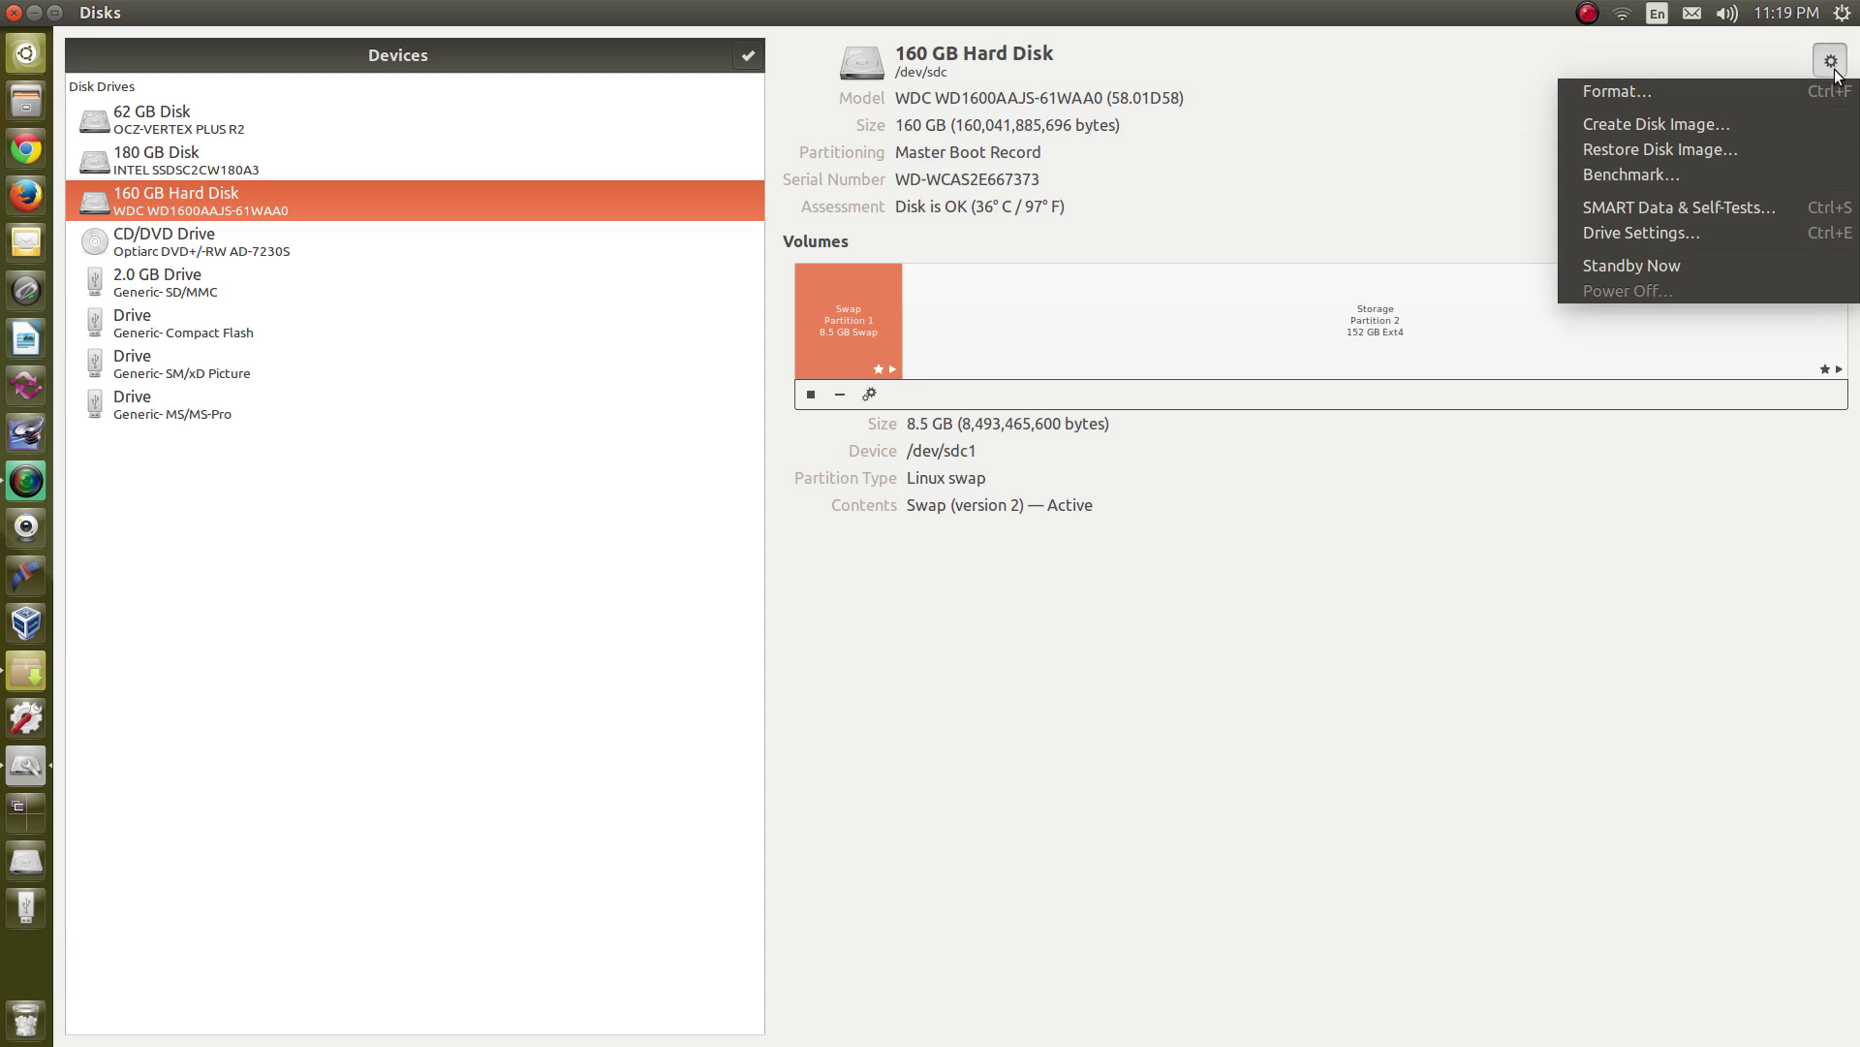
click(1799, 213)
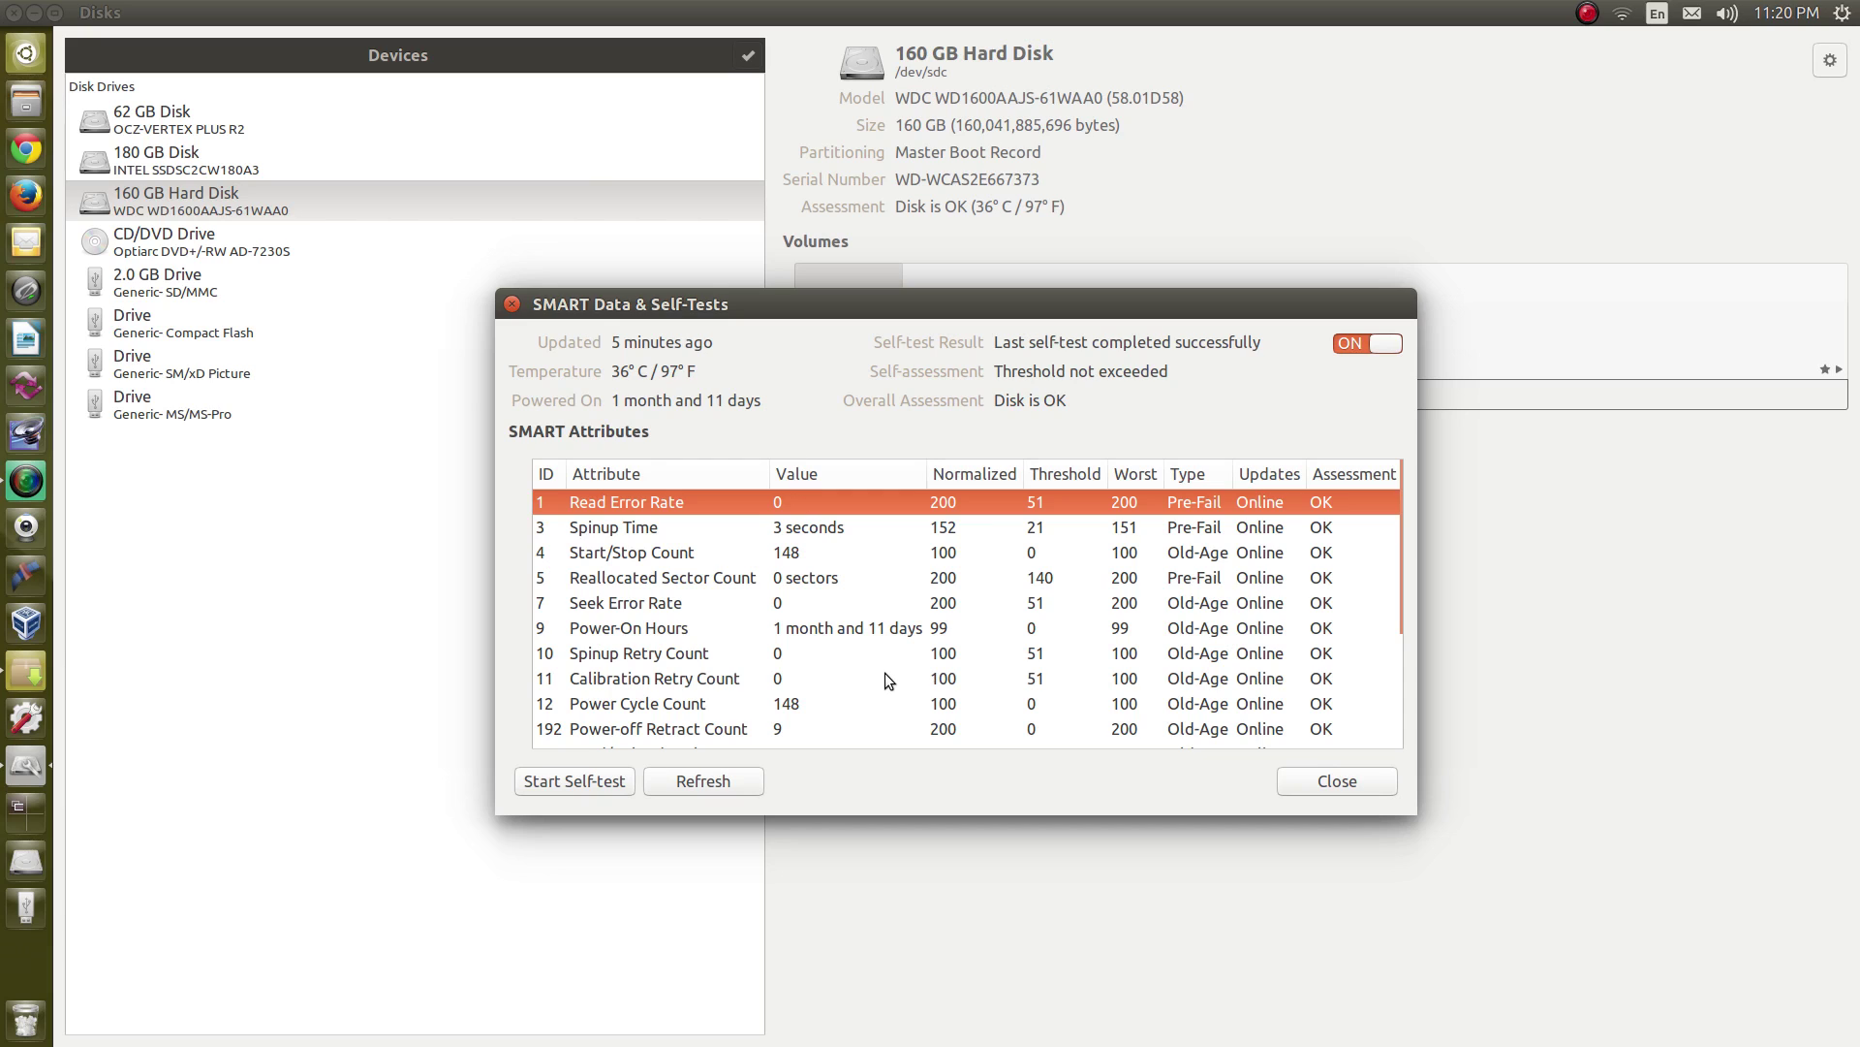
mouse_move(886, 673)
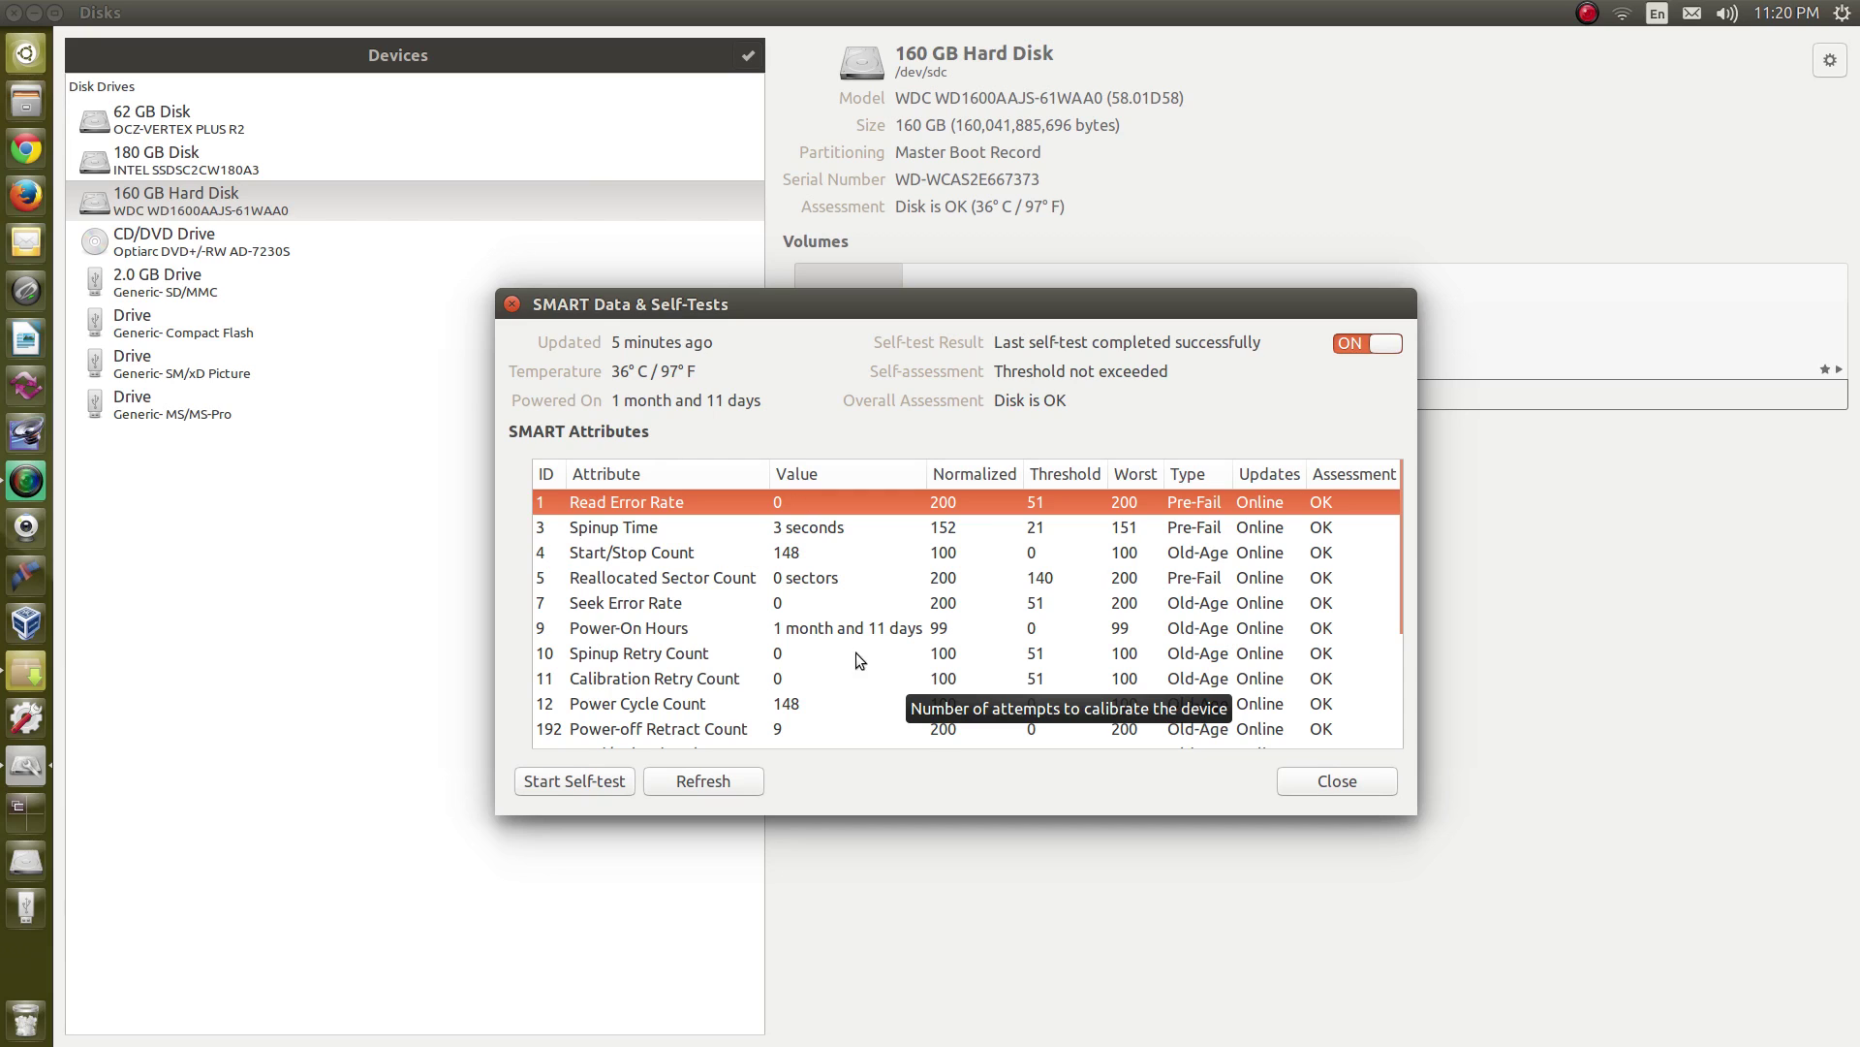
scroll(835, 615, down, 5)
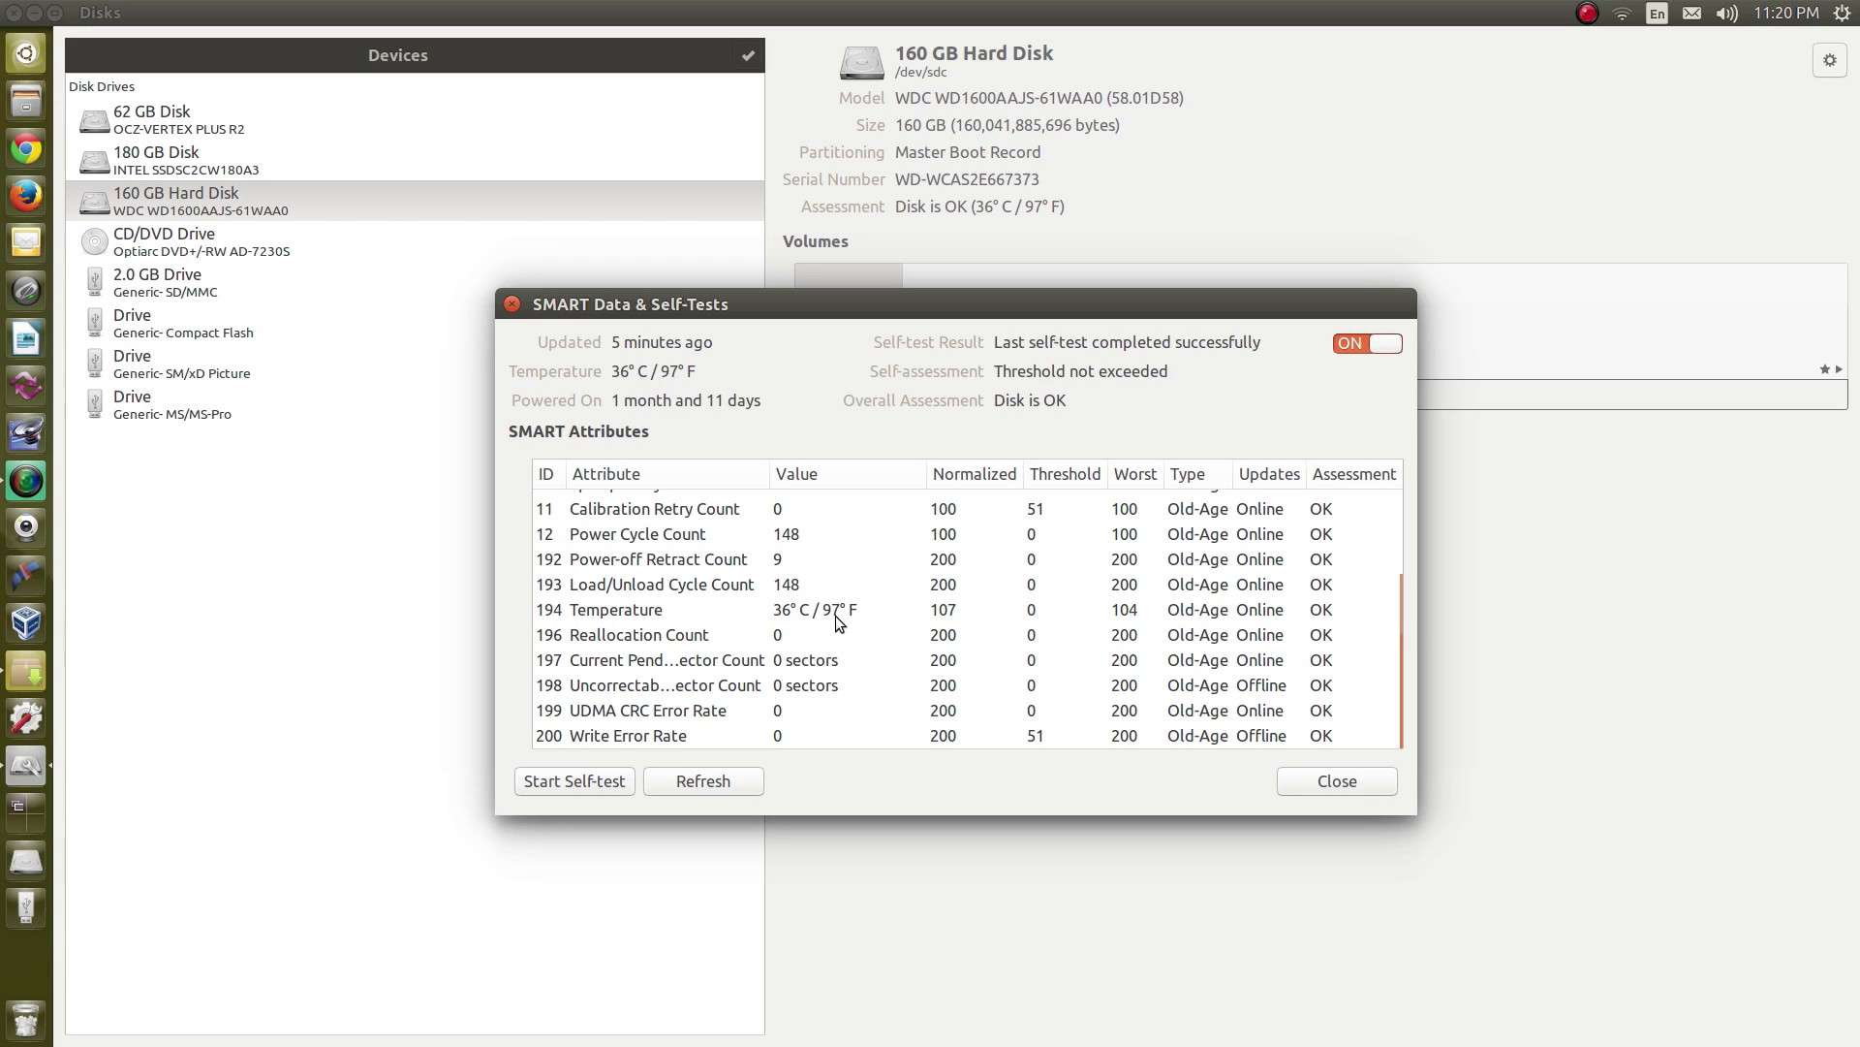
scroll(837, 620, up, 5)
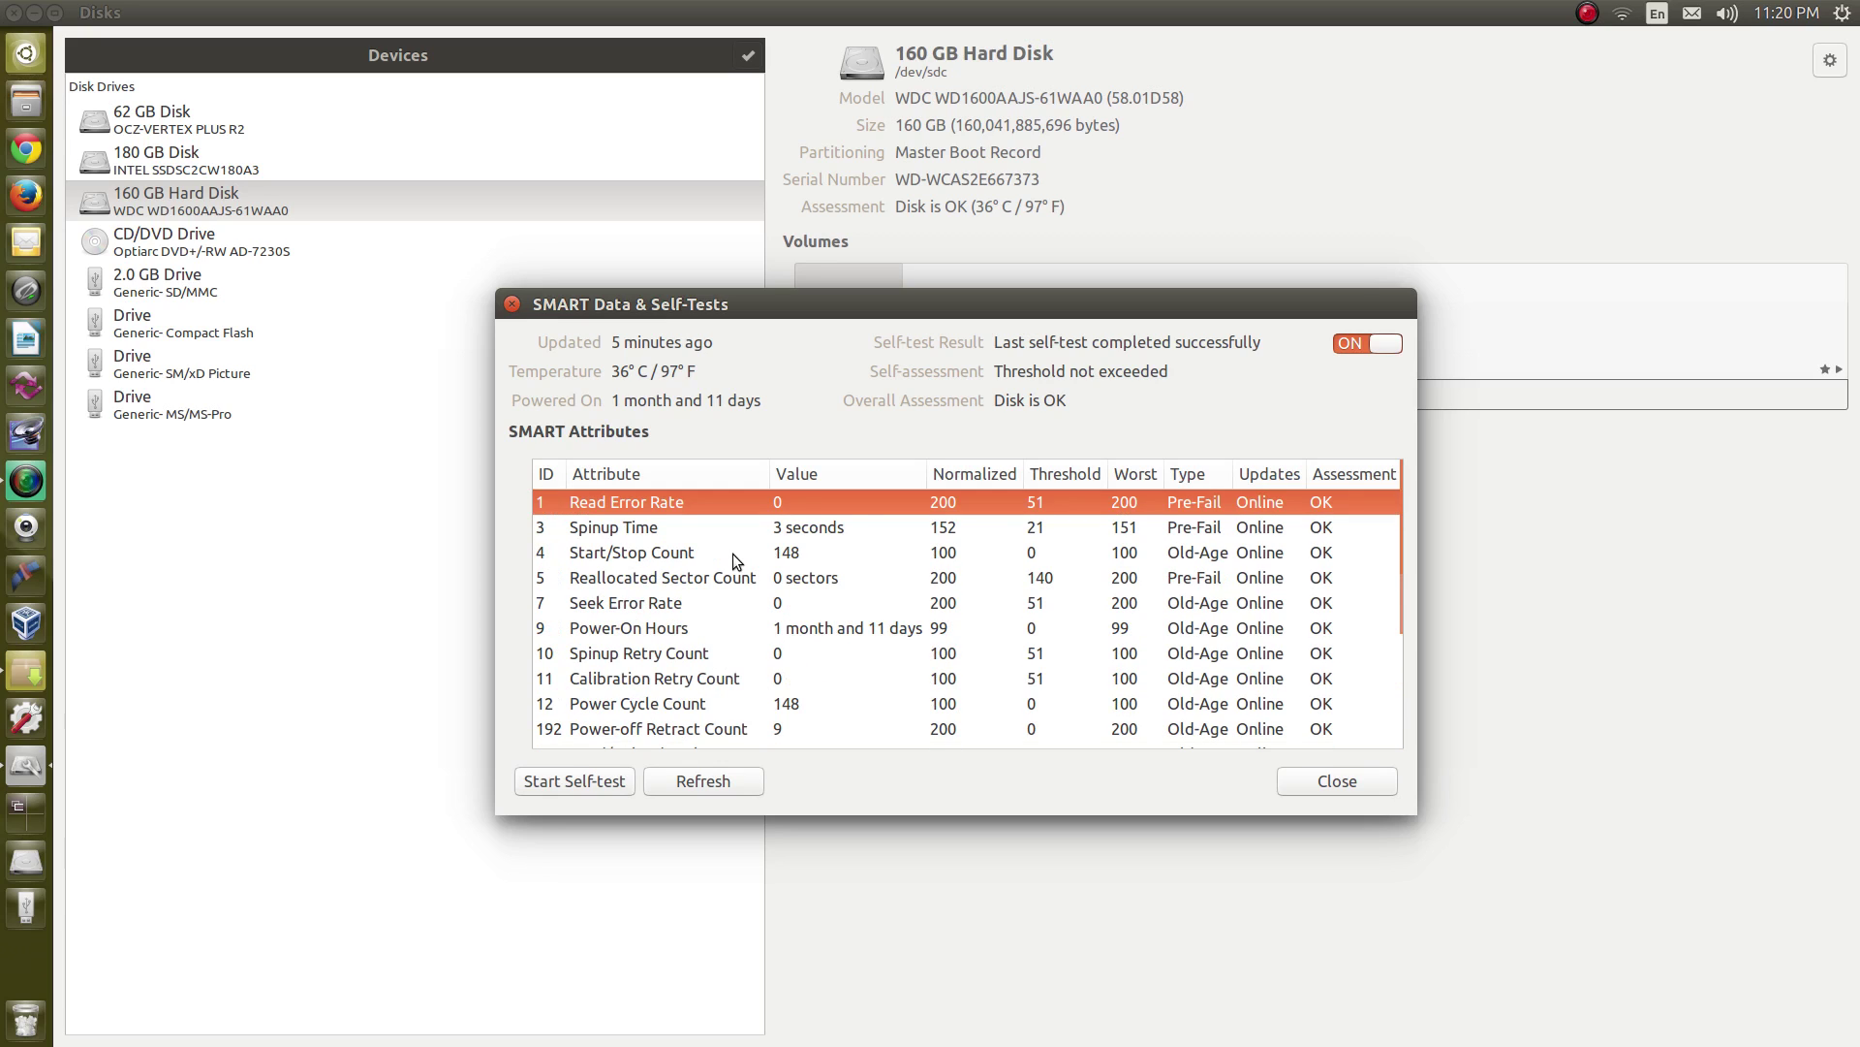
mouse_move(733, 554)
mouse_move(740, 641)
scroll(790, 617, down, 5)
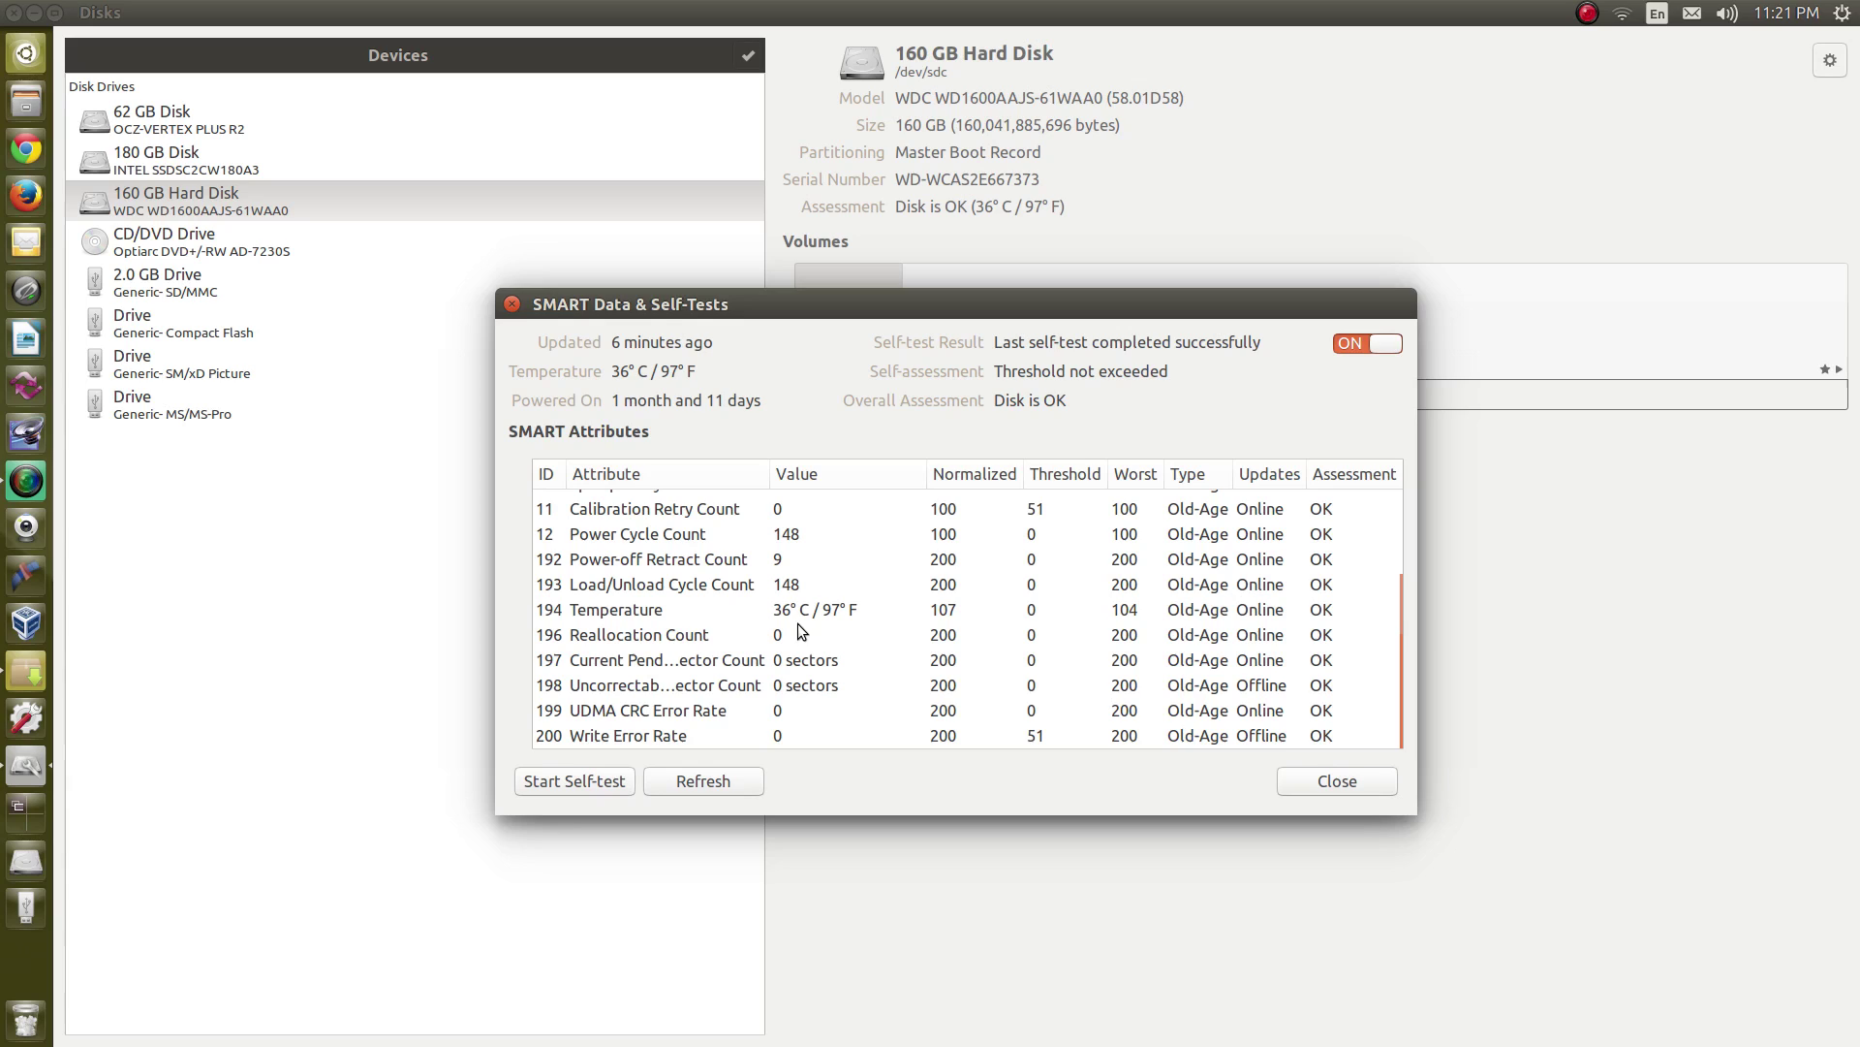
key(Home)
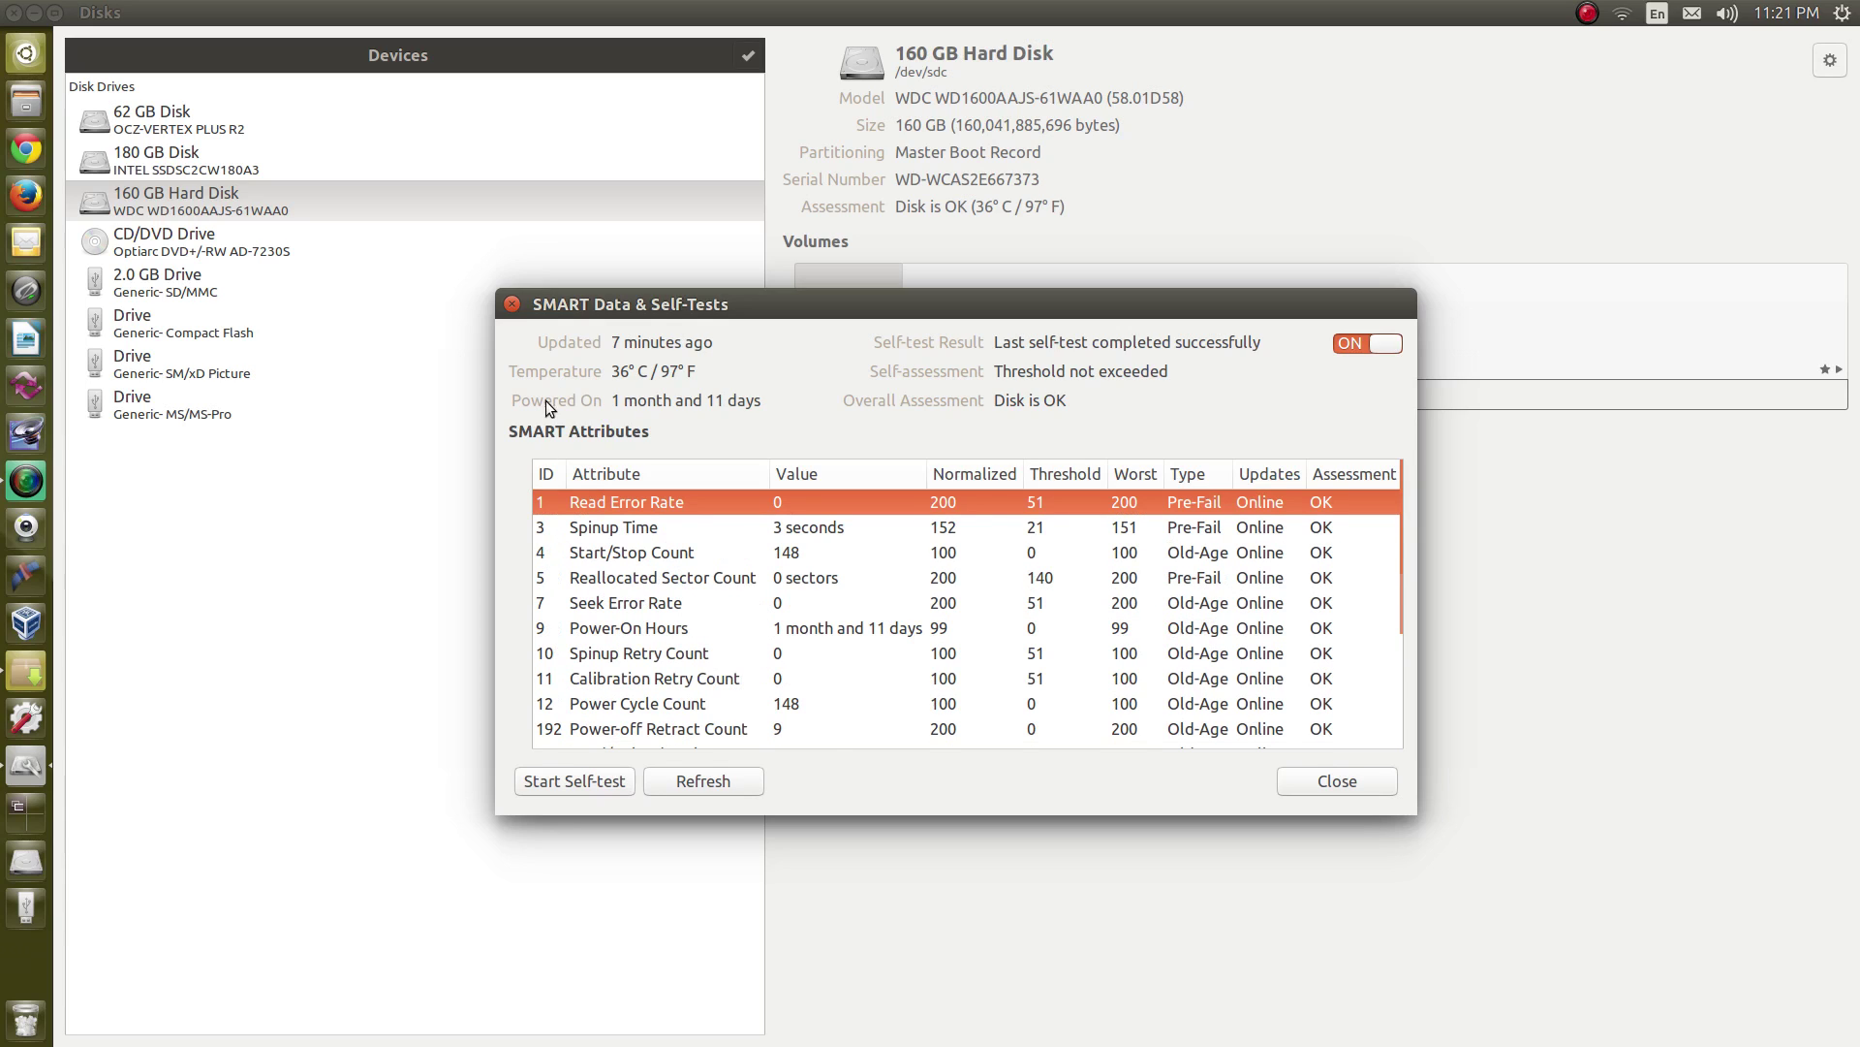
Close the 160 GB SMART report, then open and close the 62 GB Disk's SMART data.
click(558, 121)
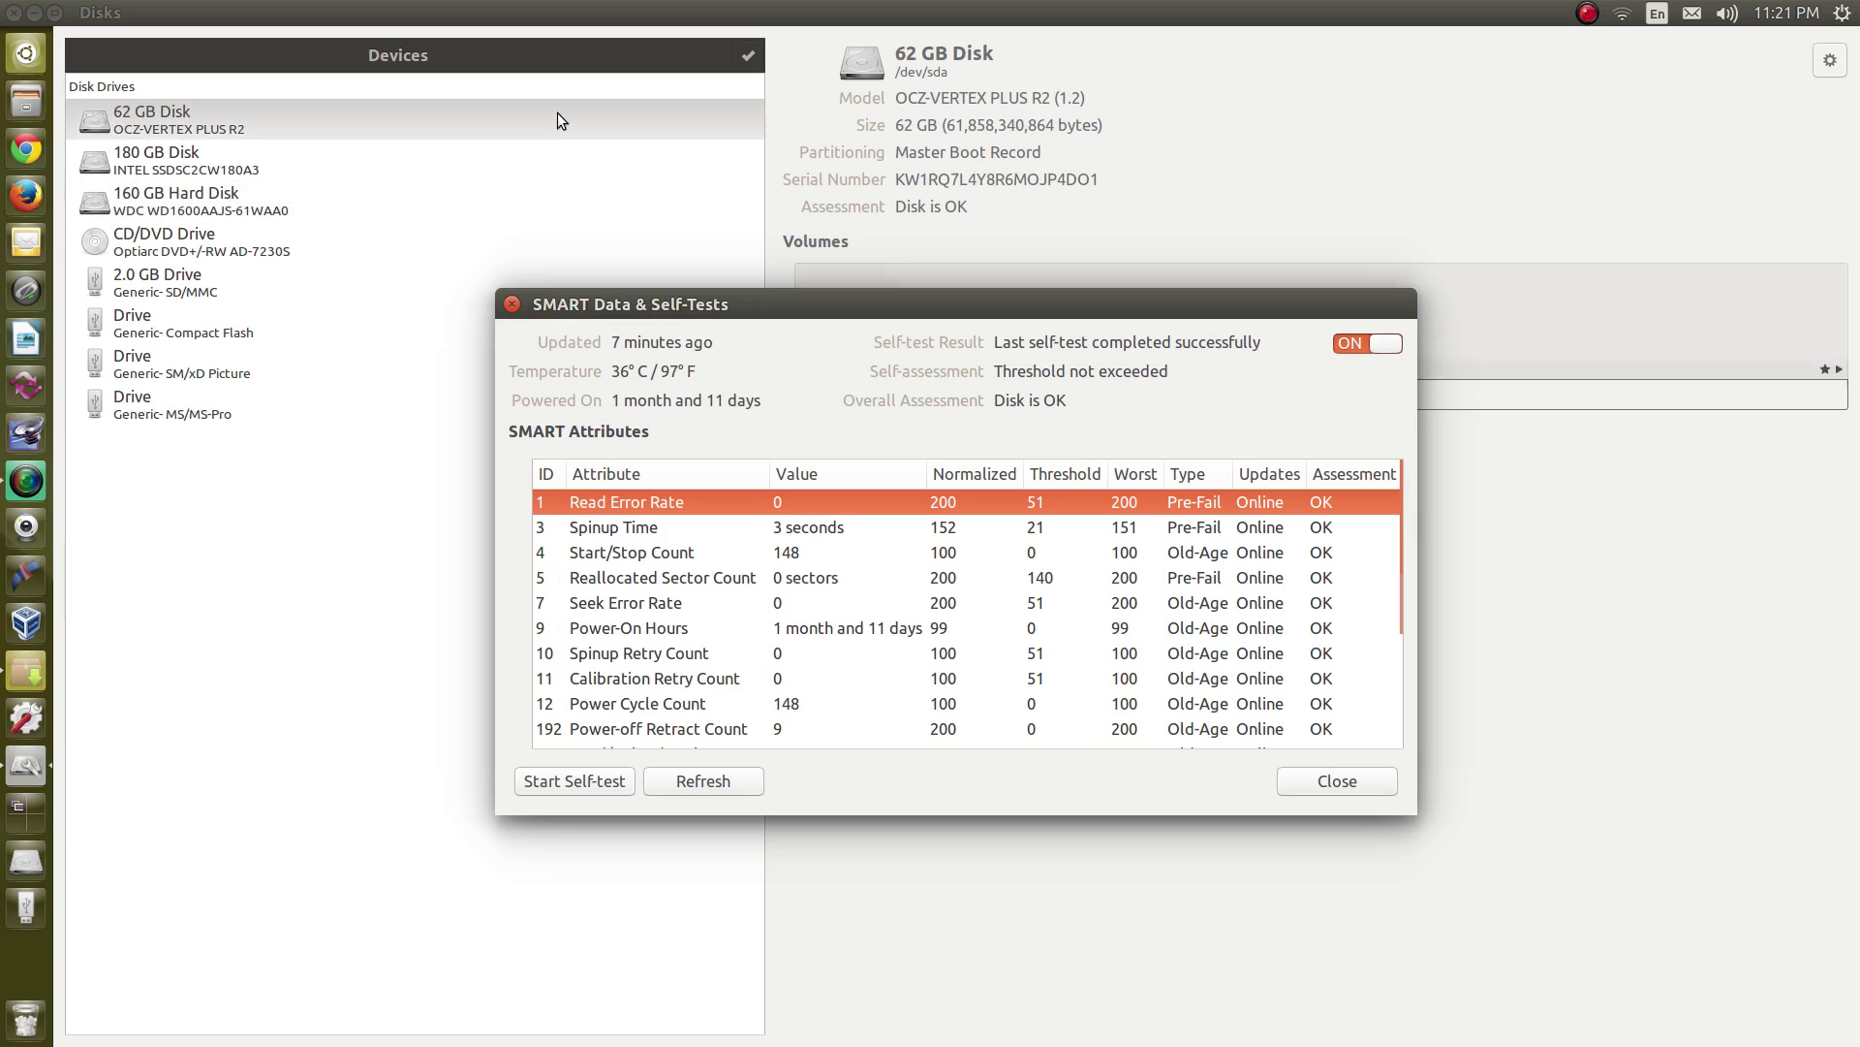
click(519, 309)
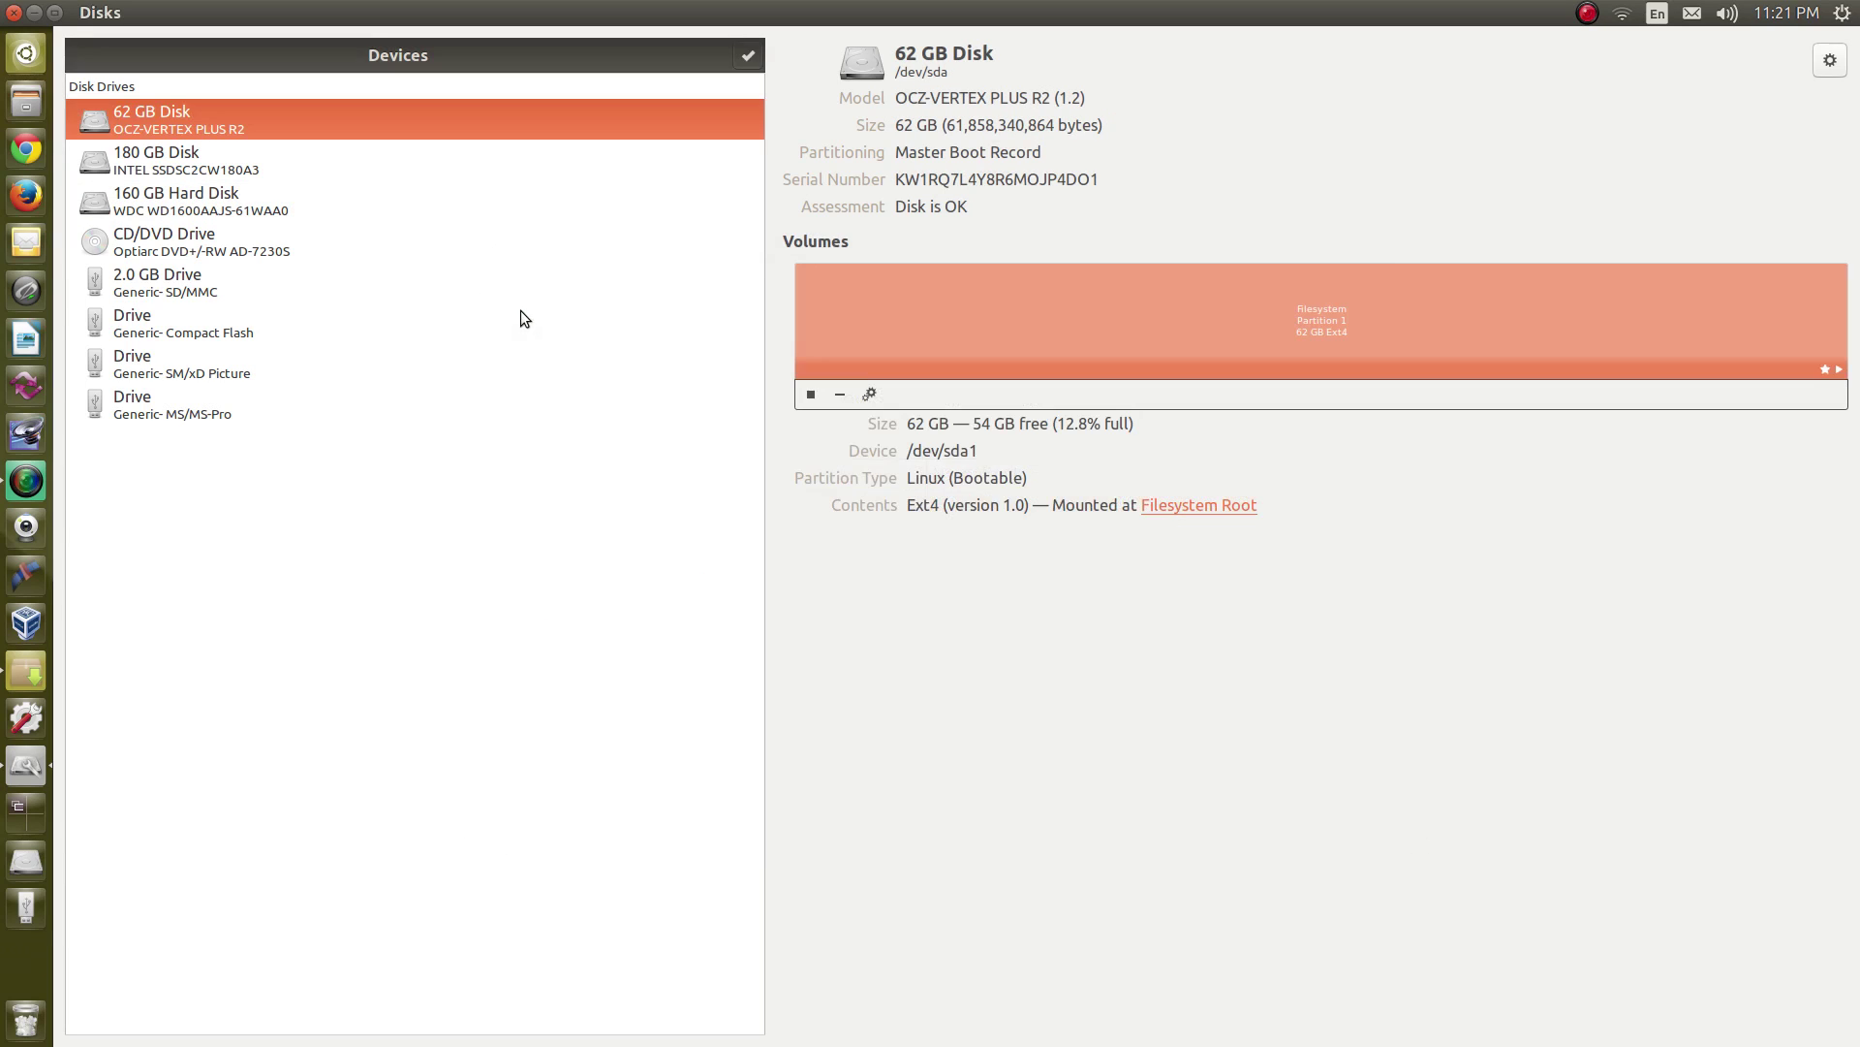
click(1834, 62)
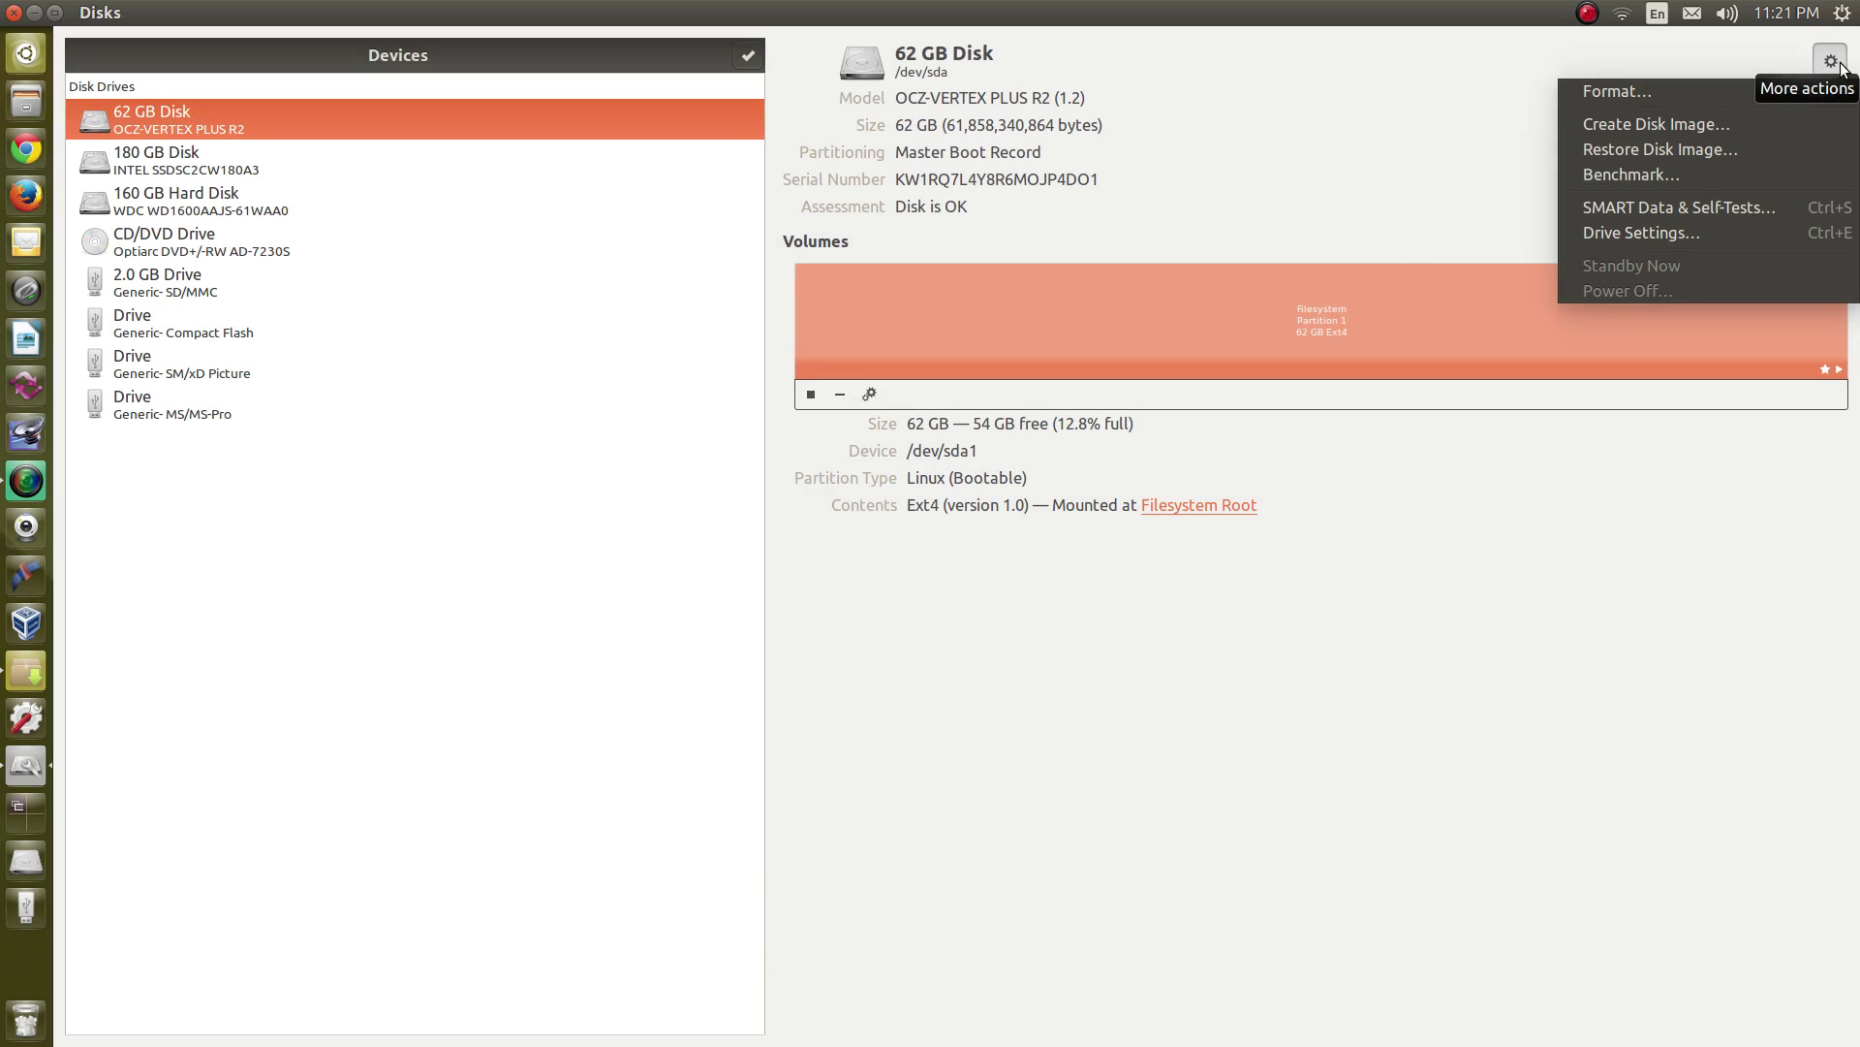
click(1746, 206)
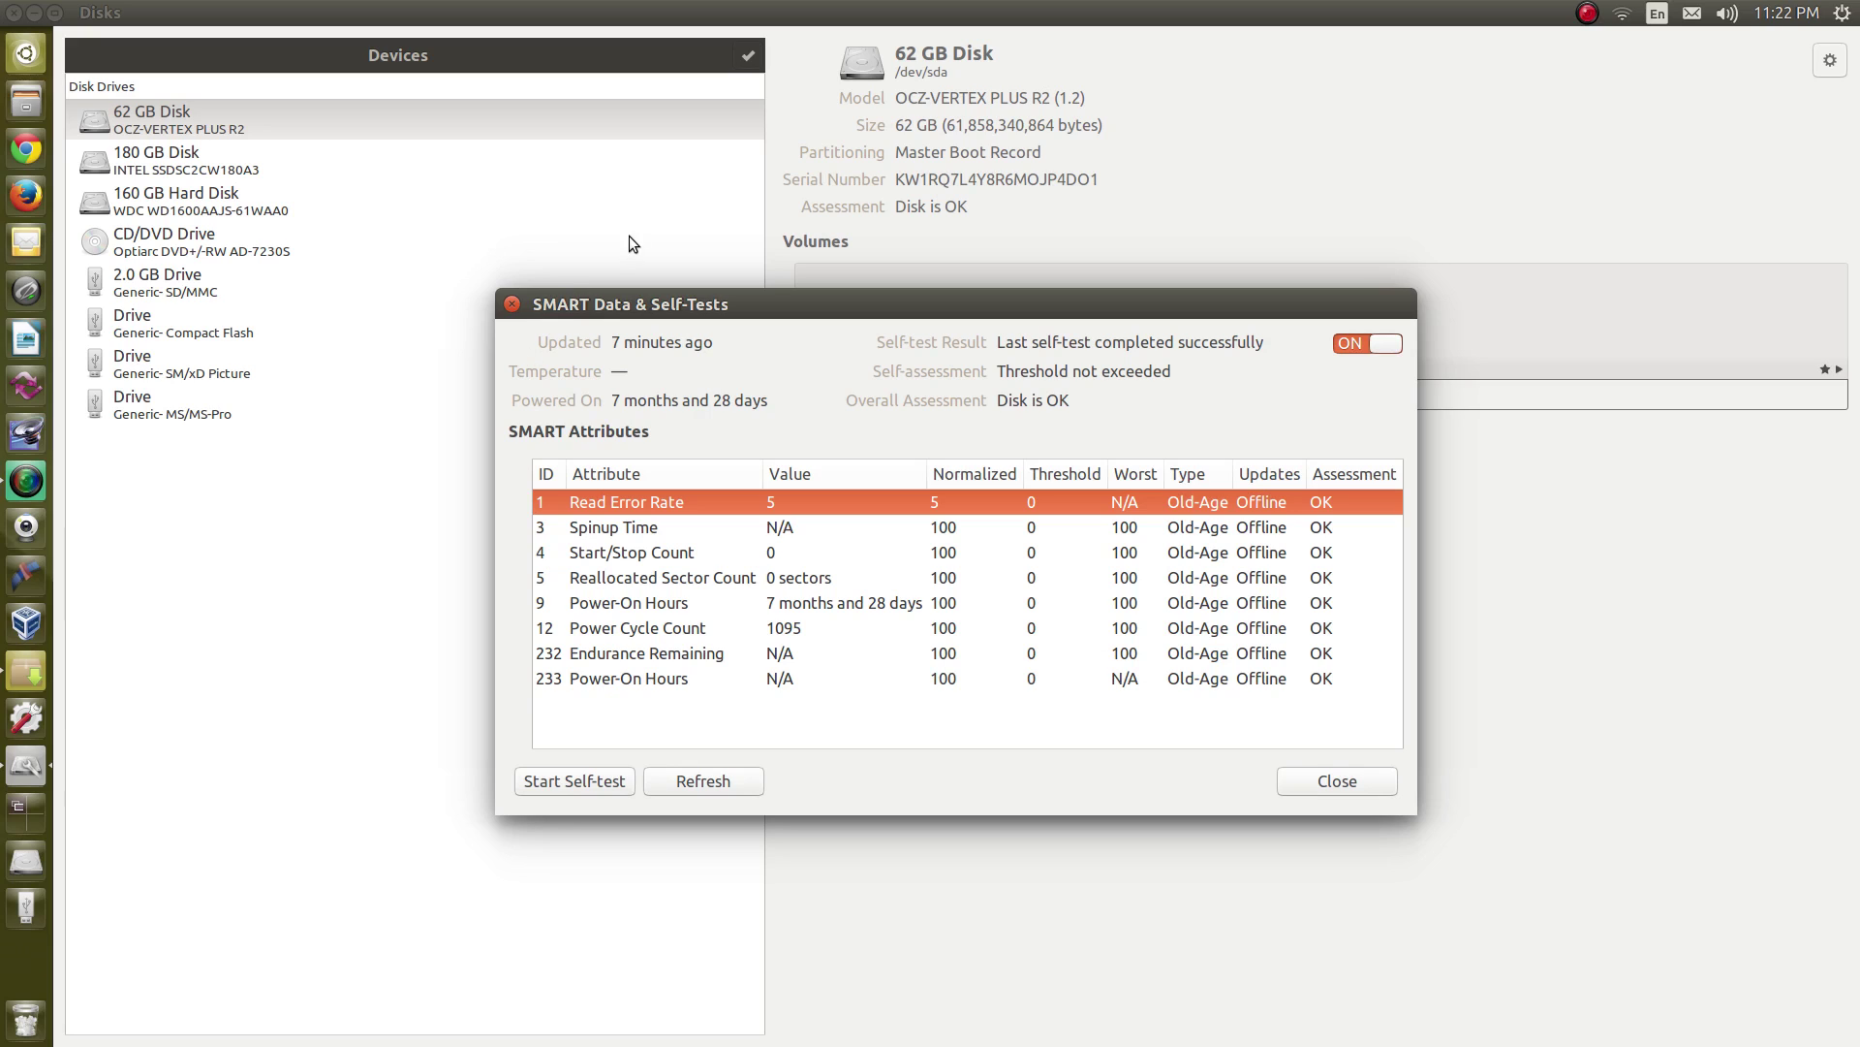
click(516, 305)
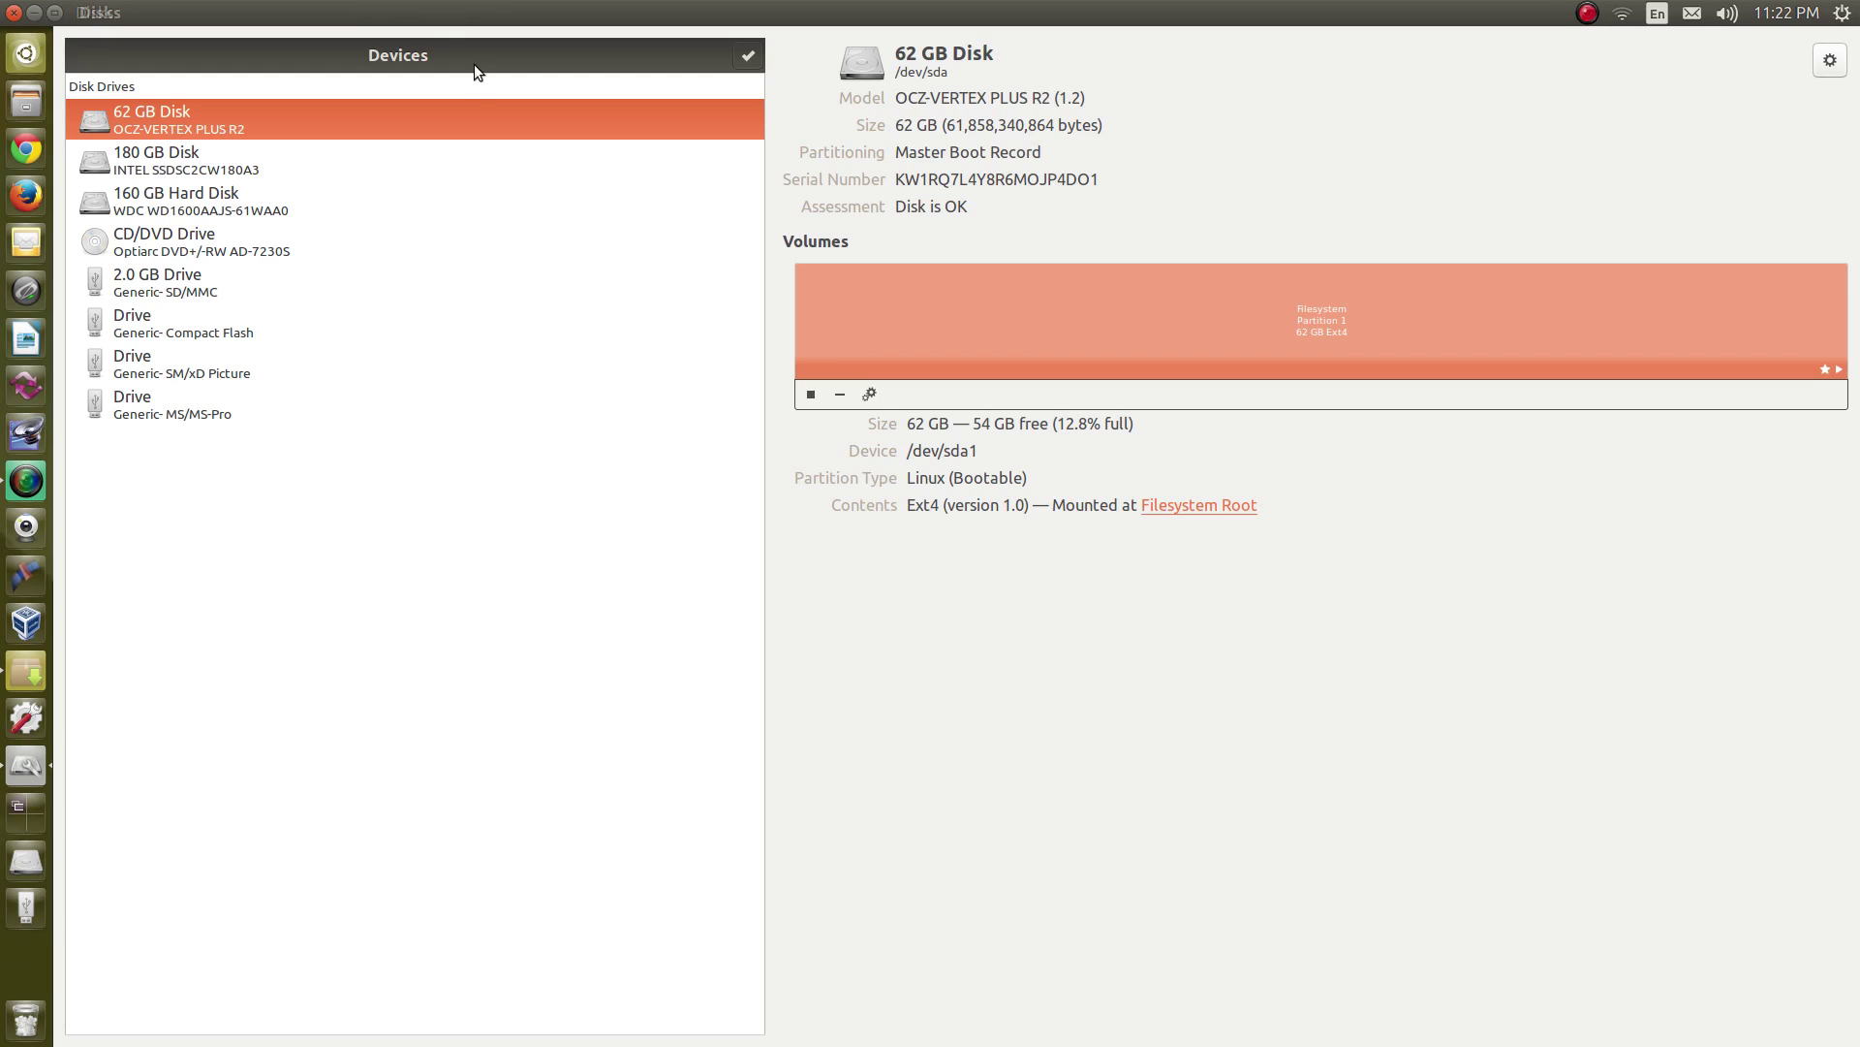
Open Drive Settings for the 160 GB Hard Disk and view its Write Cache options.
click(436, 221)
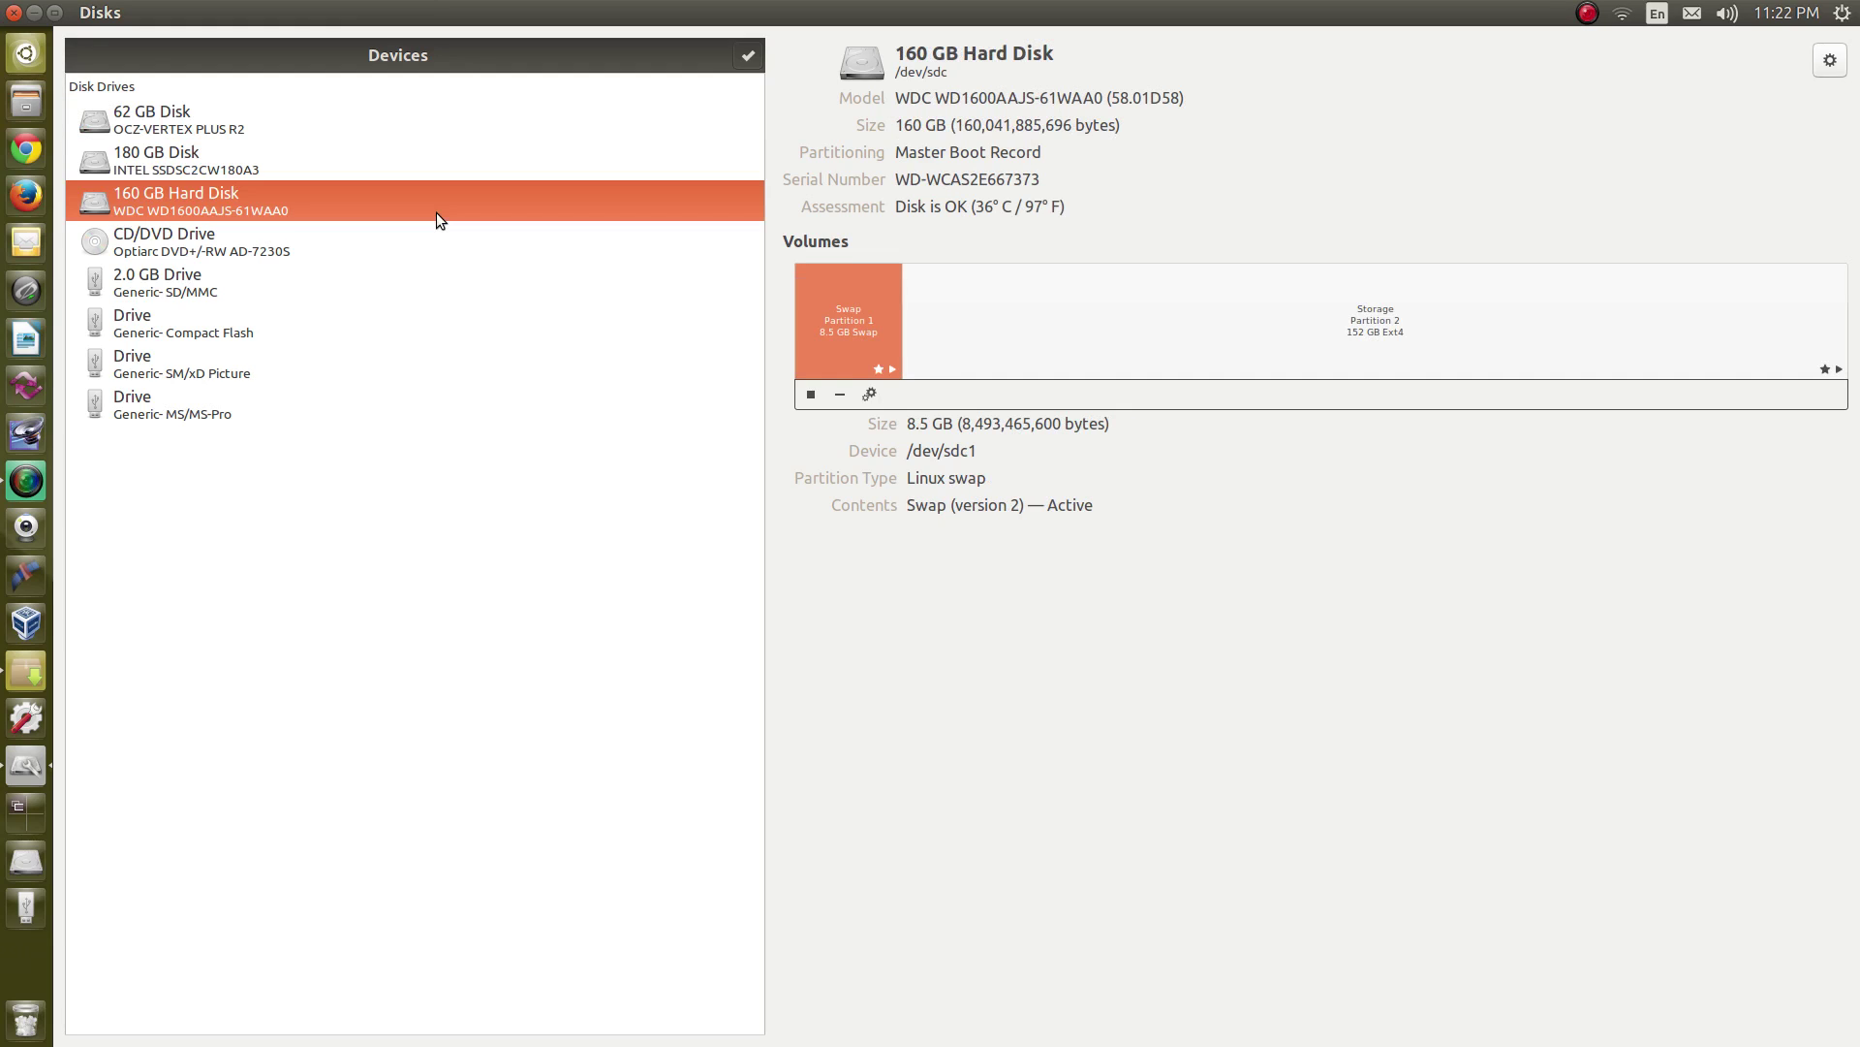
click(1830, 61)
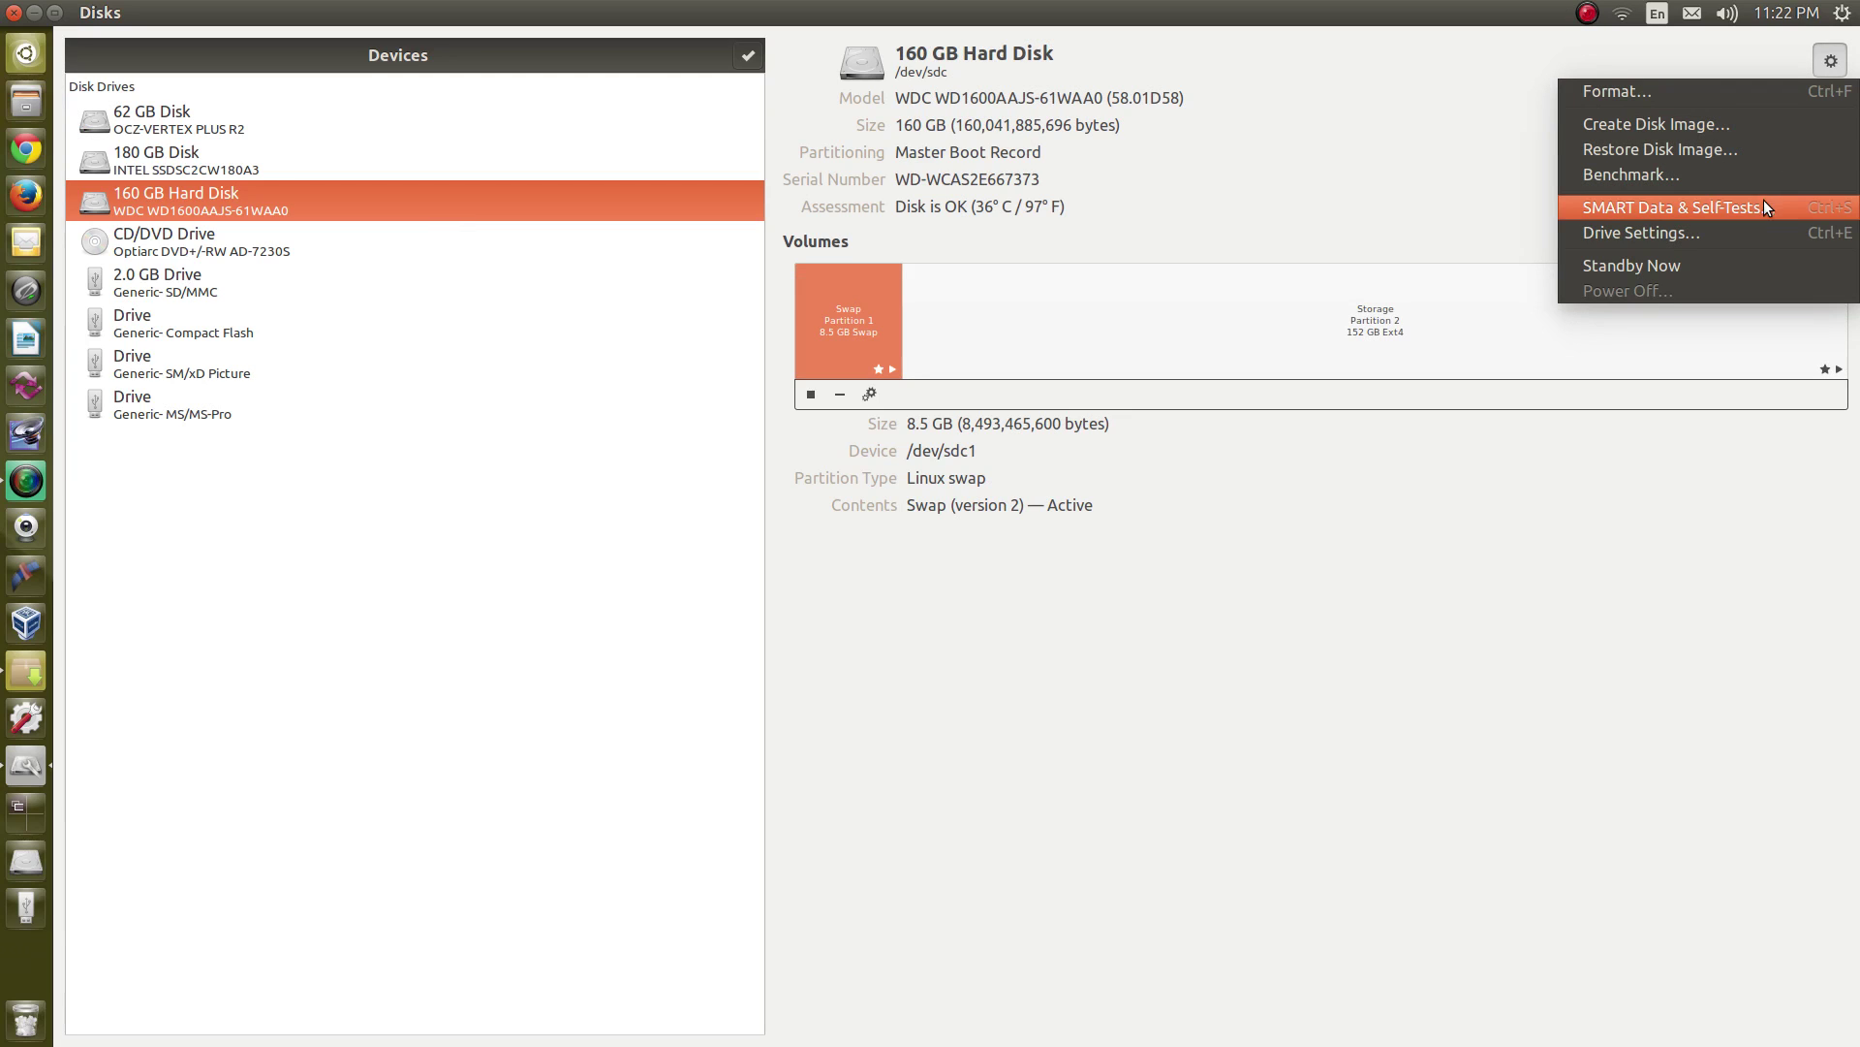
click(1755, 225)
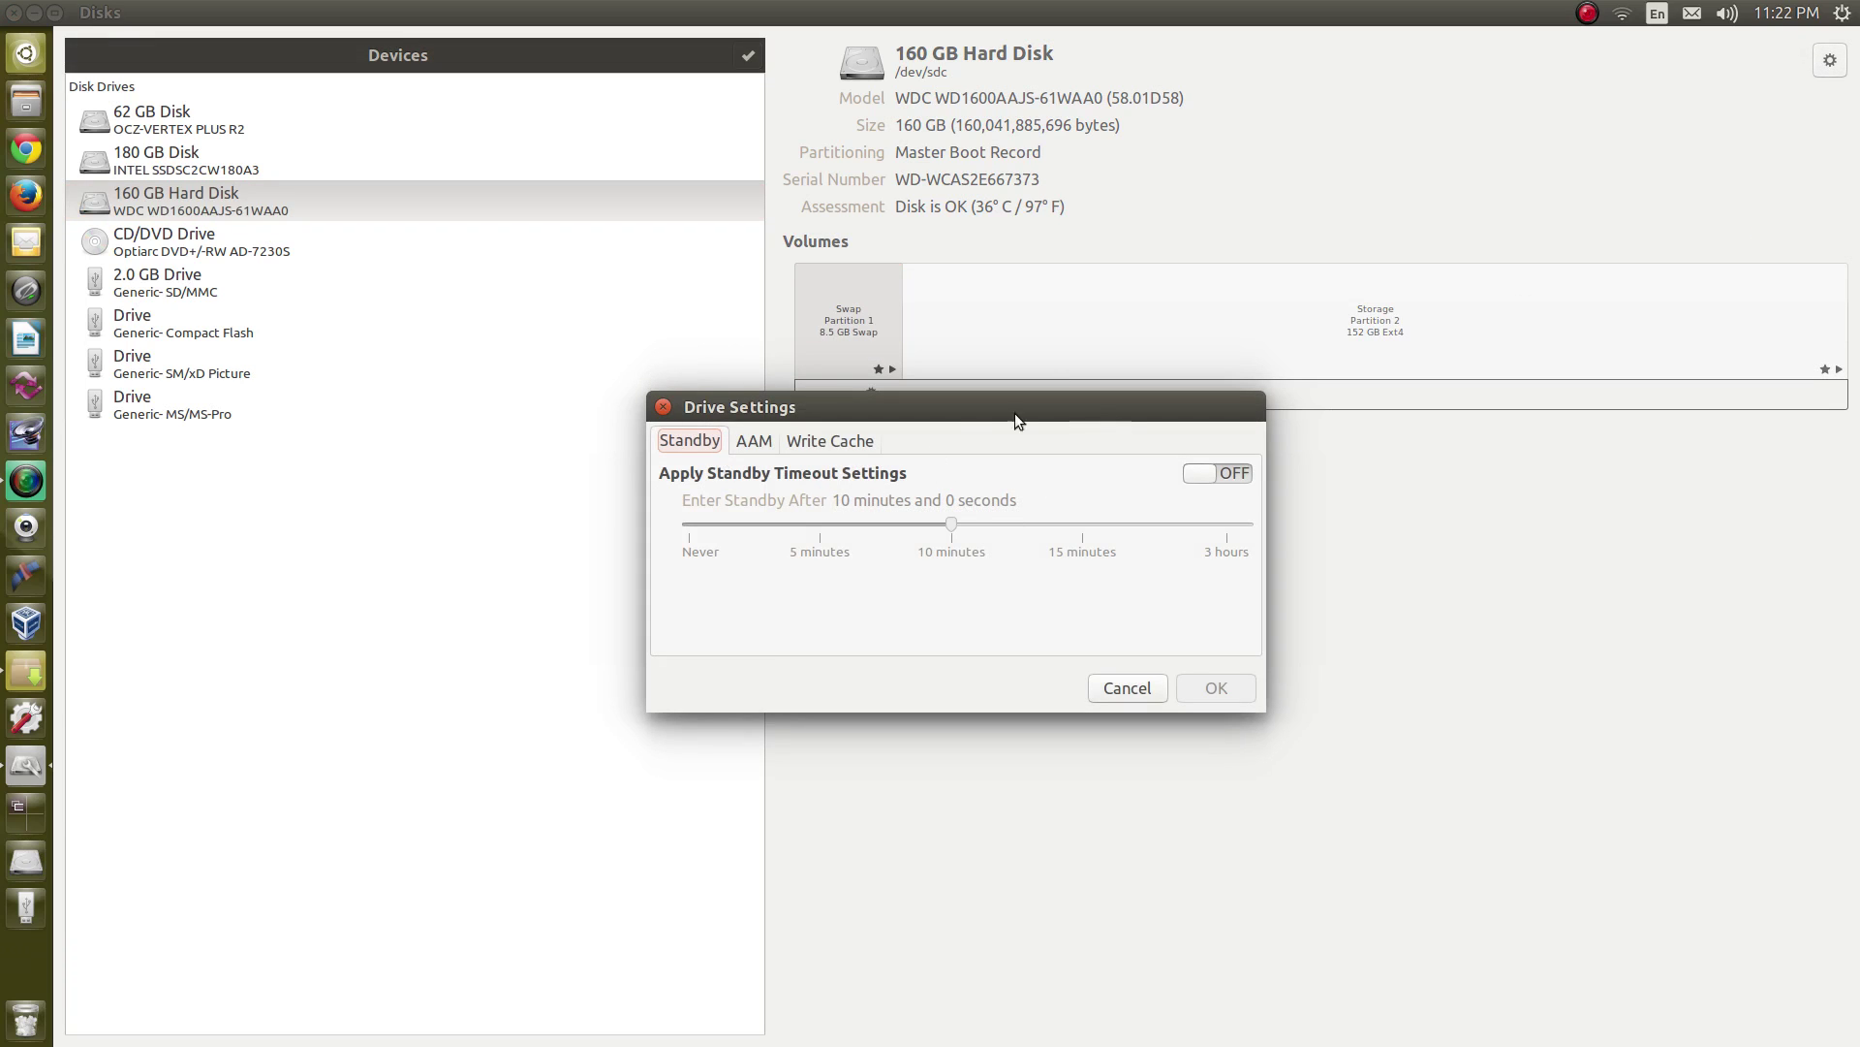
drag(953, 409, 835, 343)
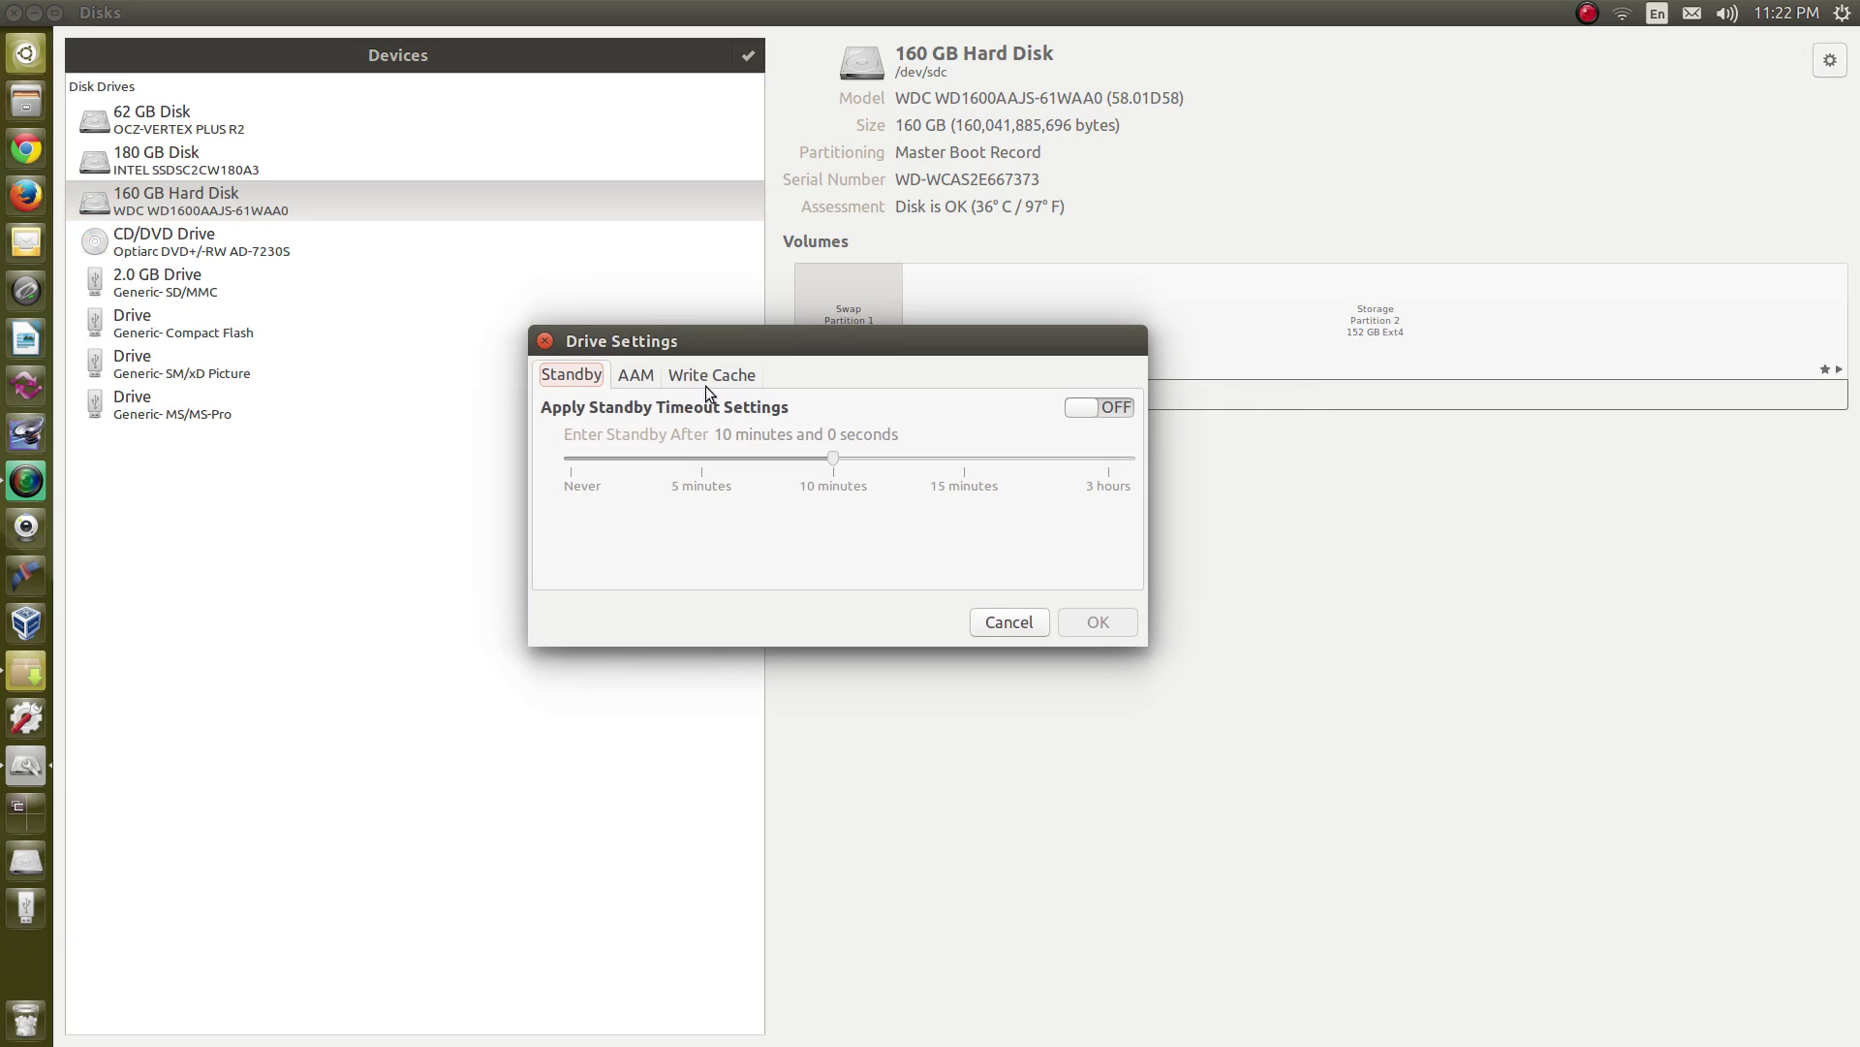
click(727, 374)
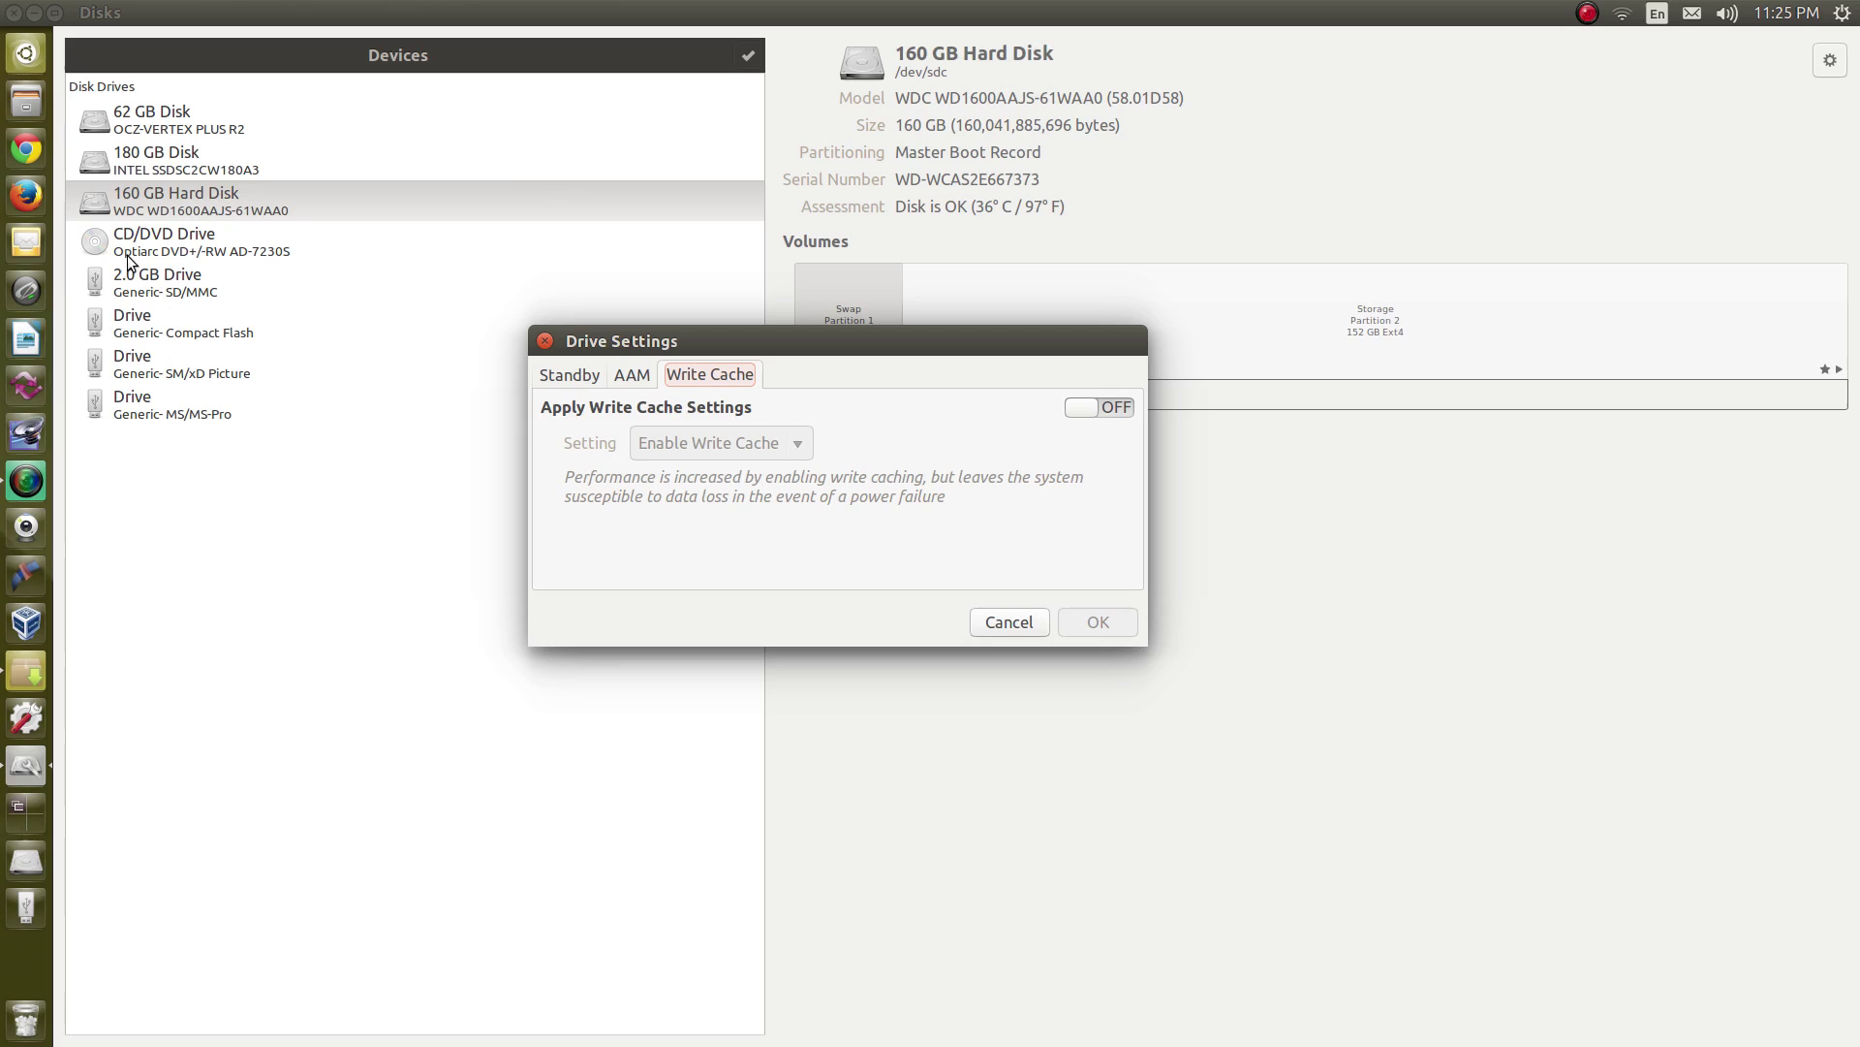
View the standby timeout settings, then the AAM settings at level 128, not applied.
click(594, 376)
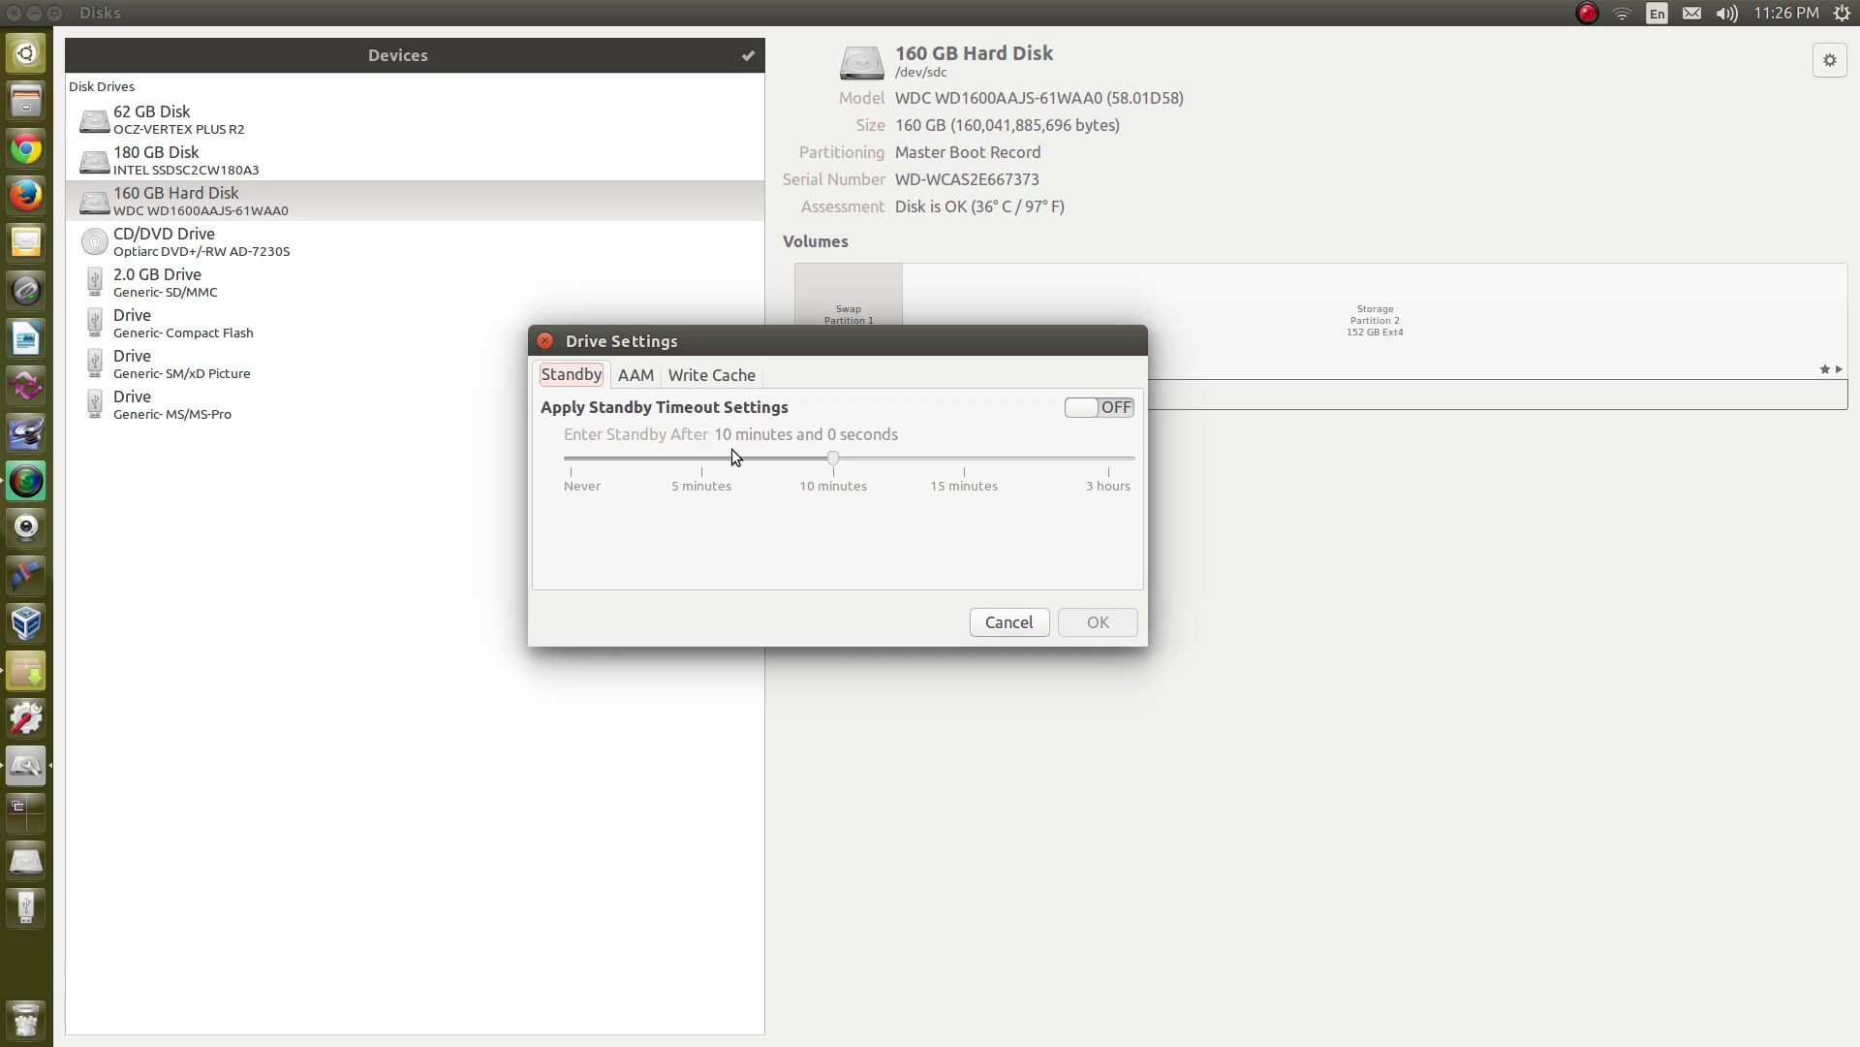
click(641, 373)
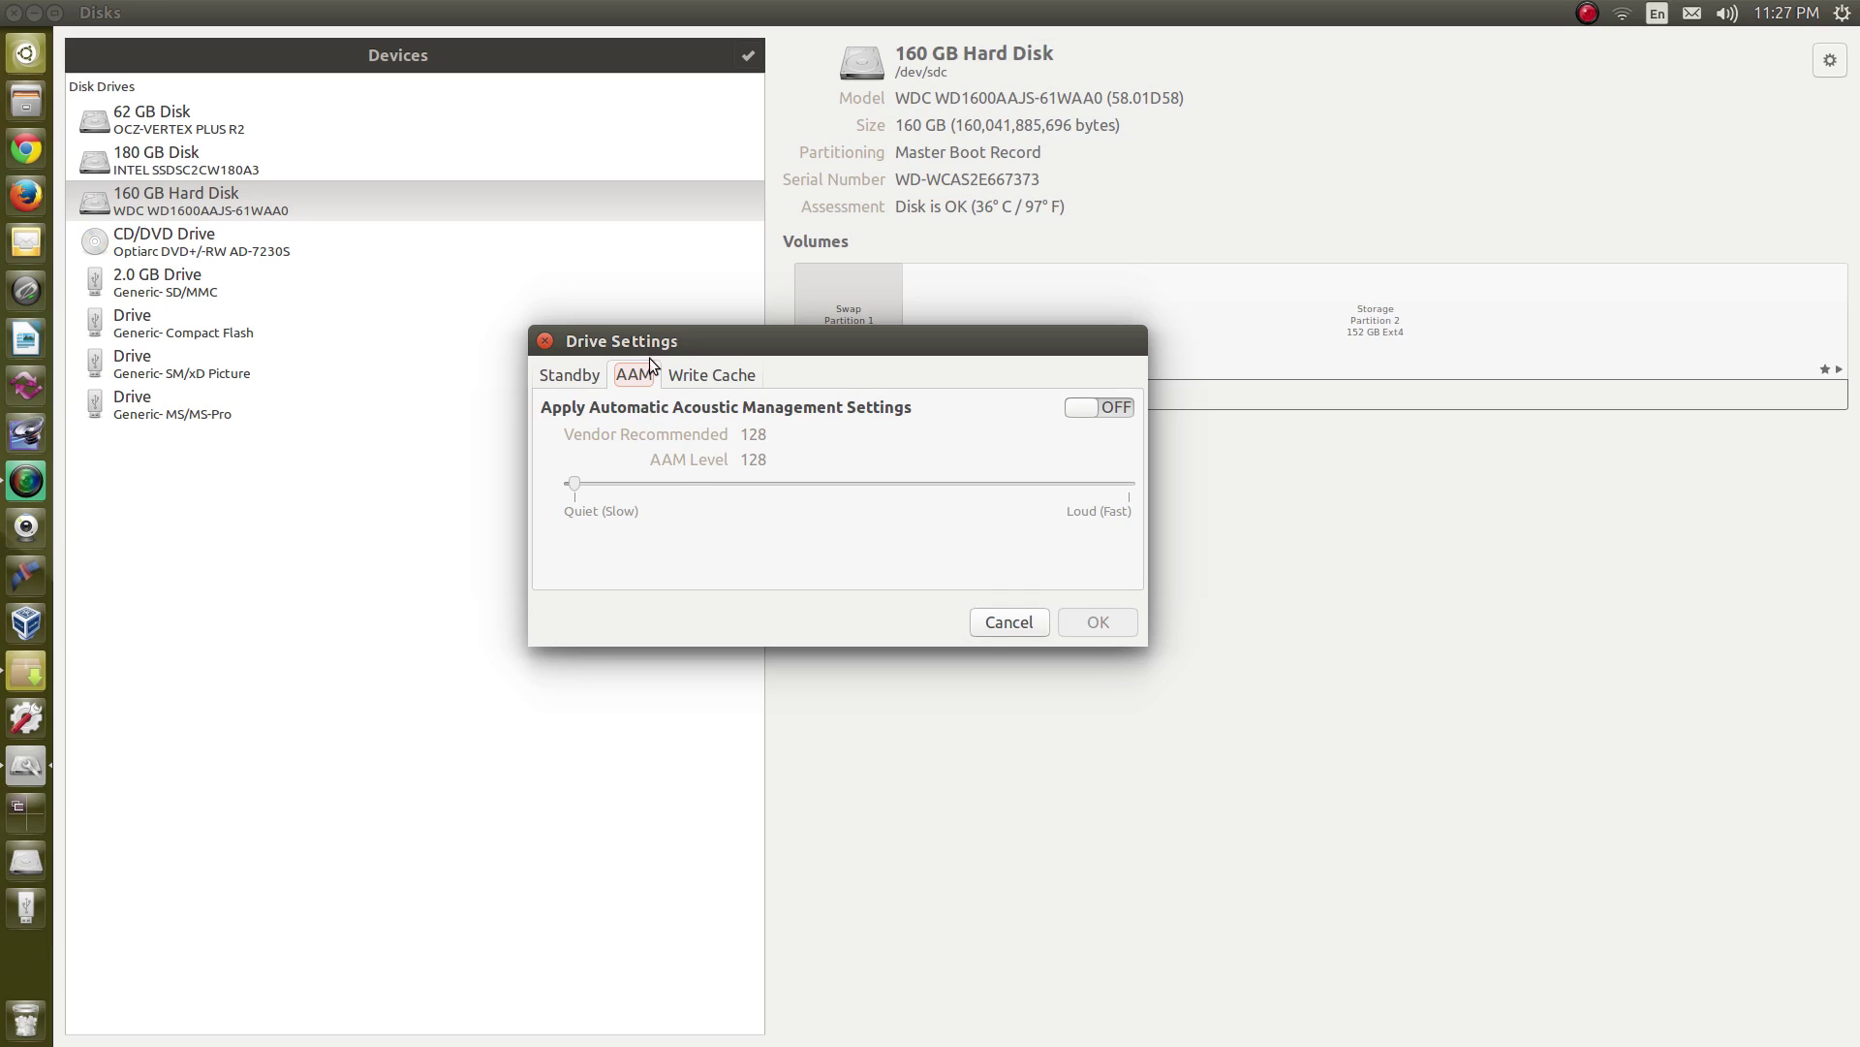
Leave Drive Settings and reopen the swap partition's earlier benchmark: 79.1 MB/s read, 9.59 msec access.
click(544, 341)
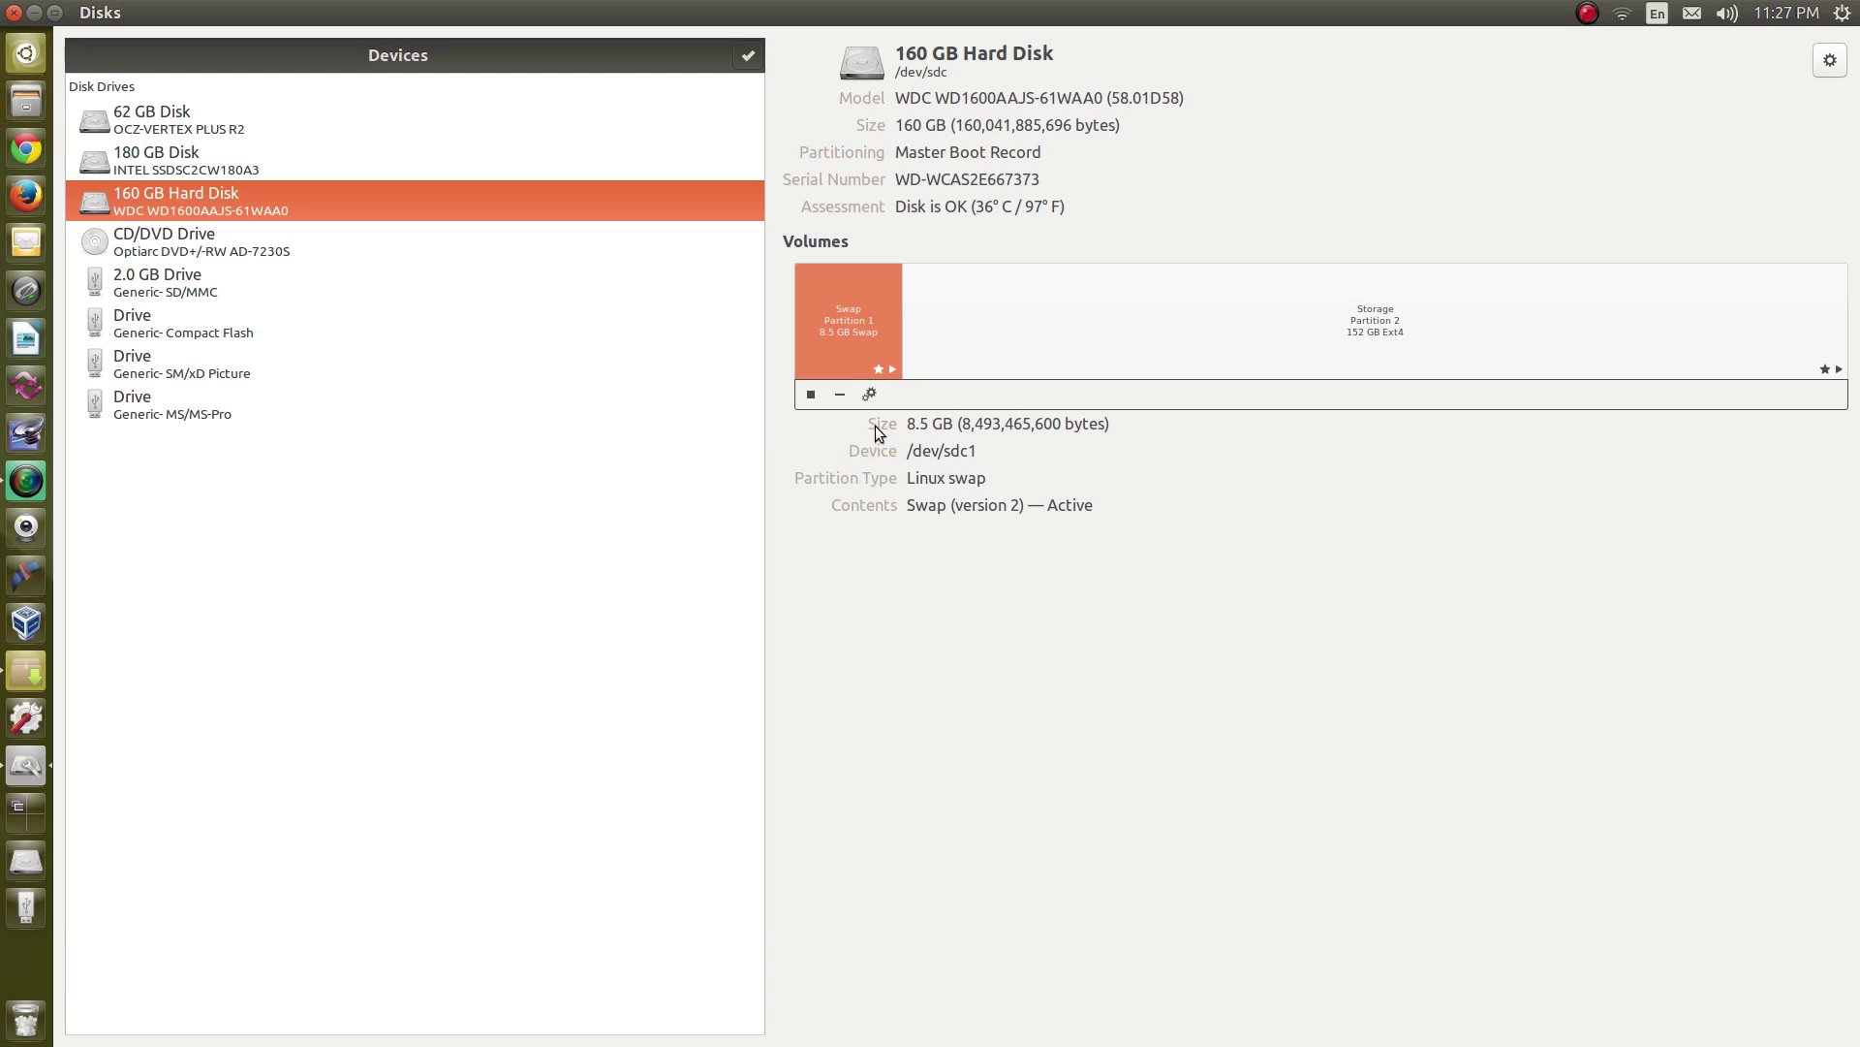
click(871, 395)
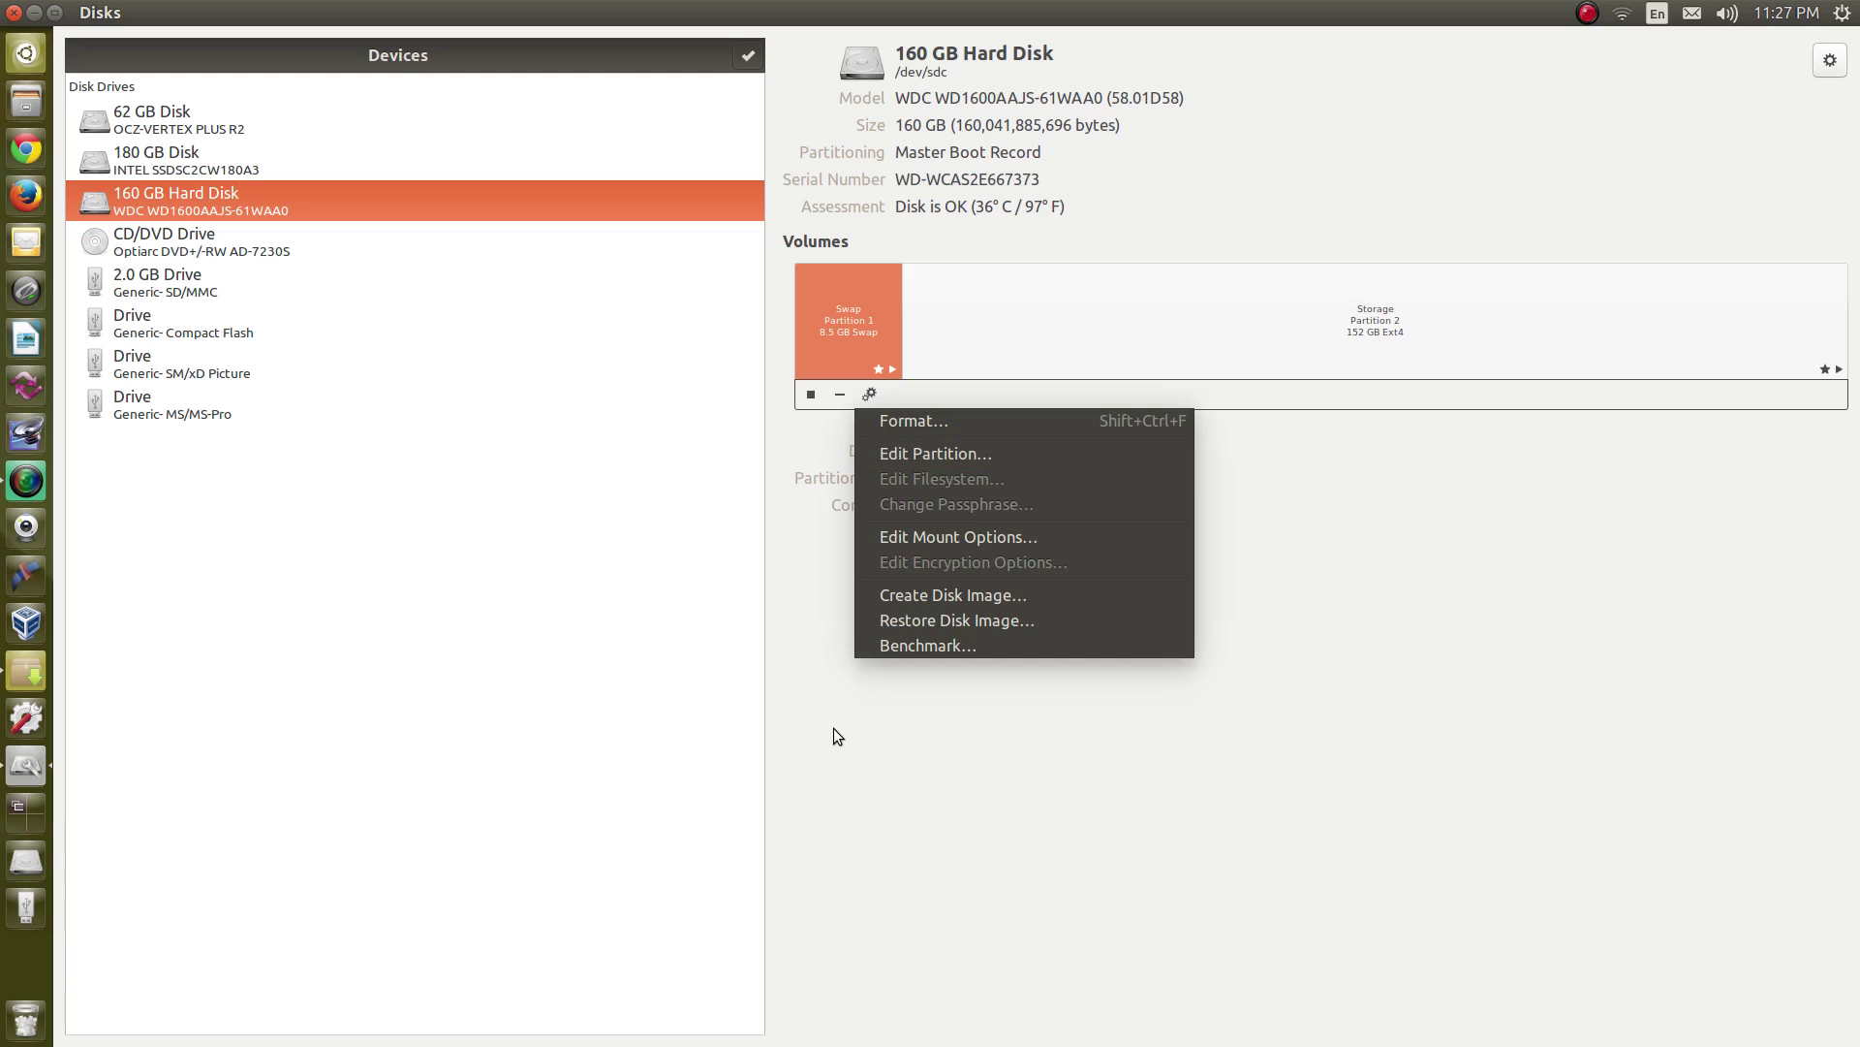
click(961, 647)
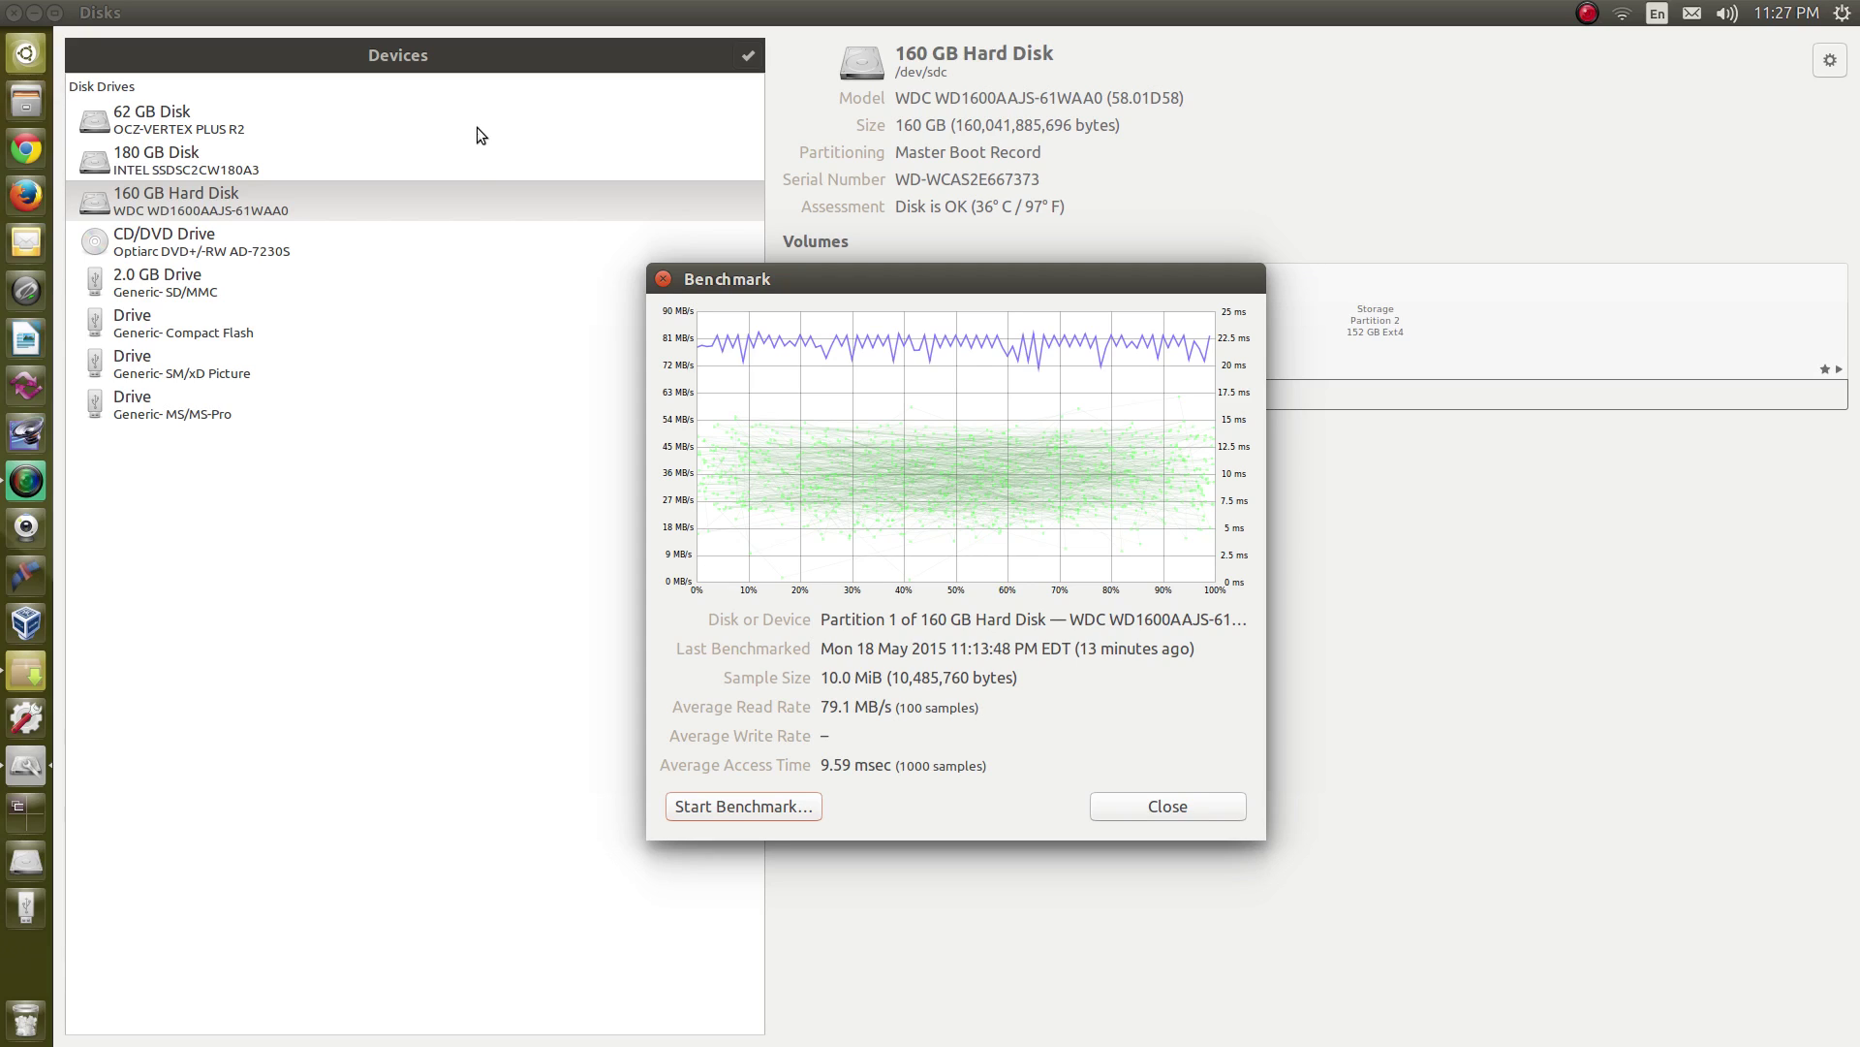
Run a read-only benchmark (no write test) on the swap partition, authenticating with the admin password.
click(759, 814)
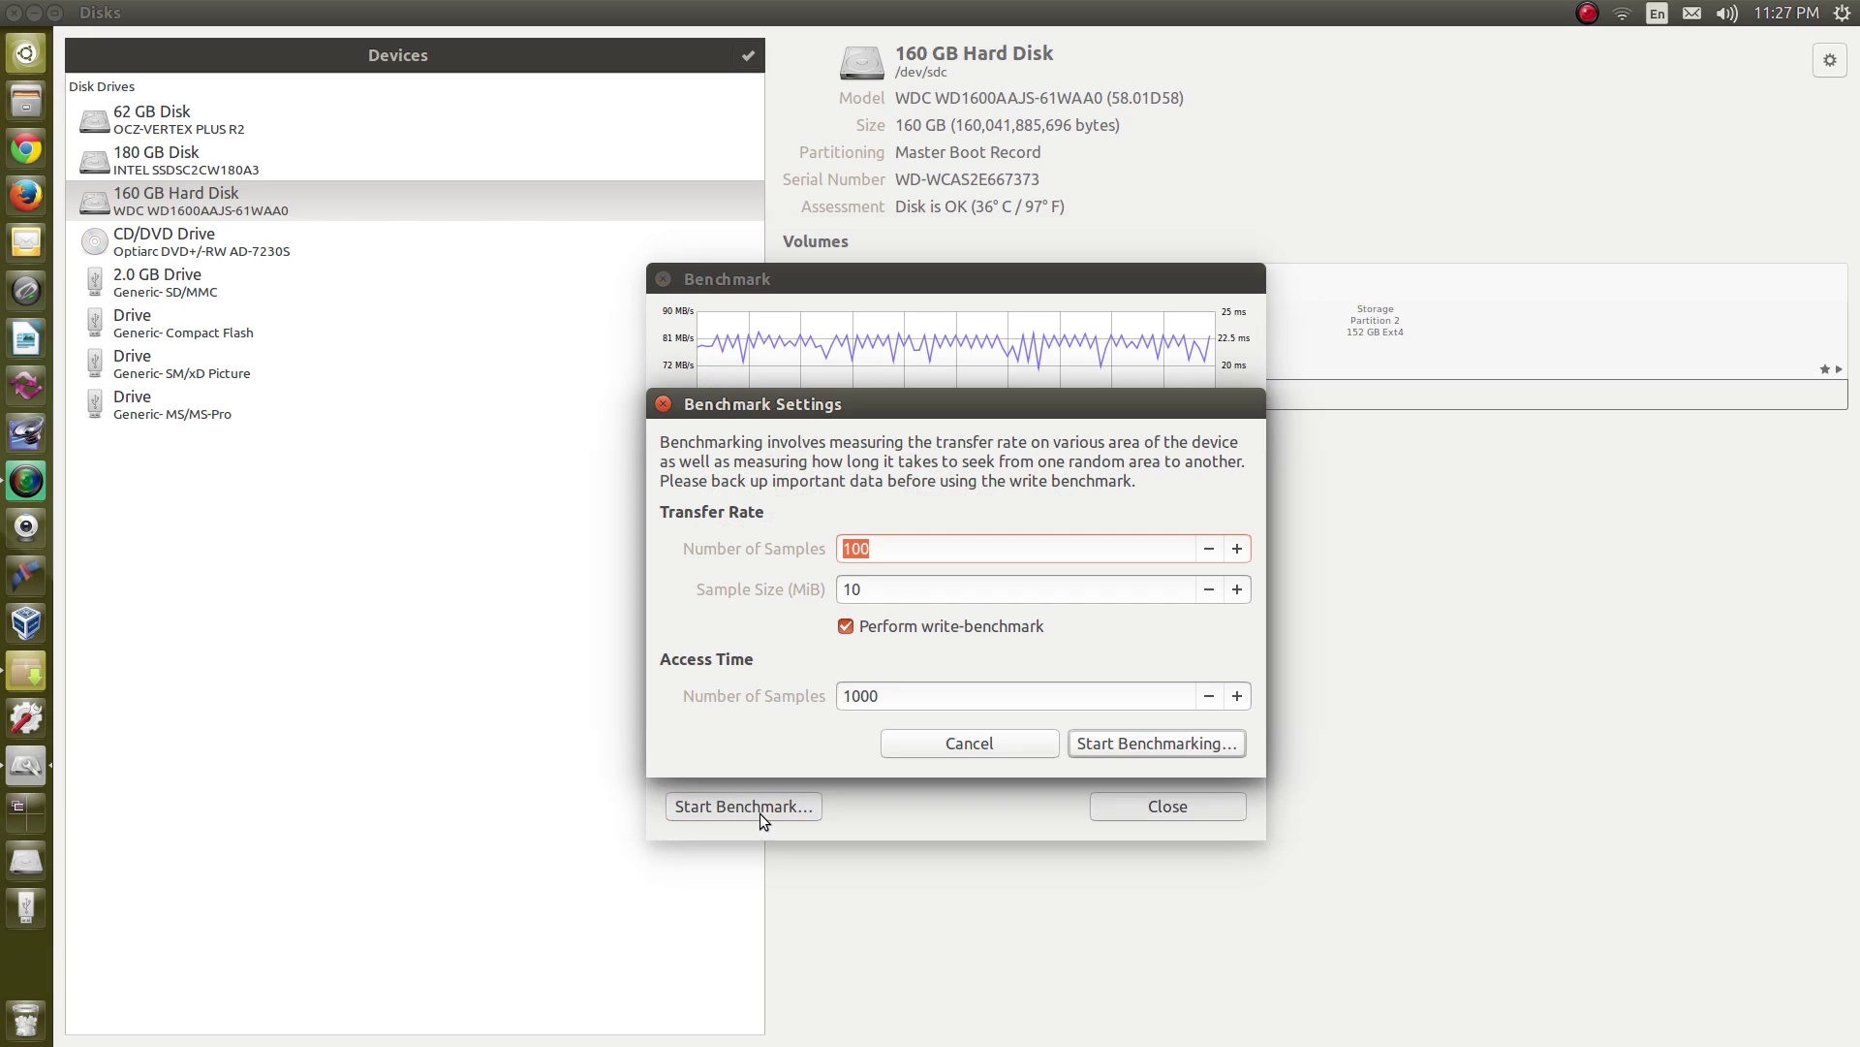
click(845, 626)
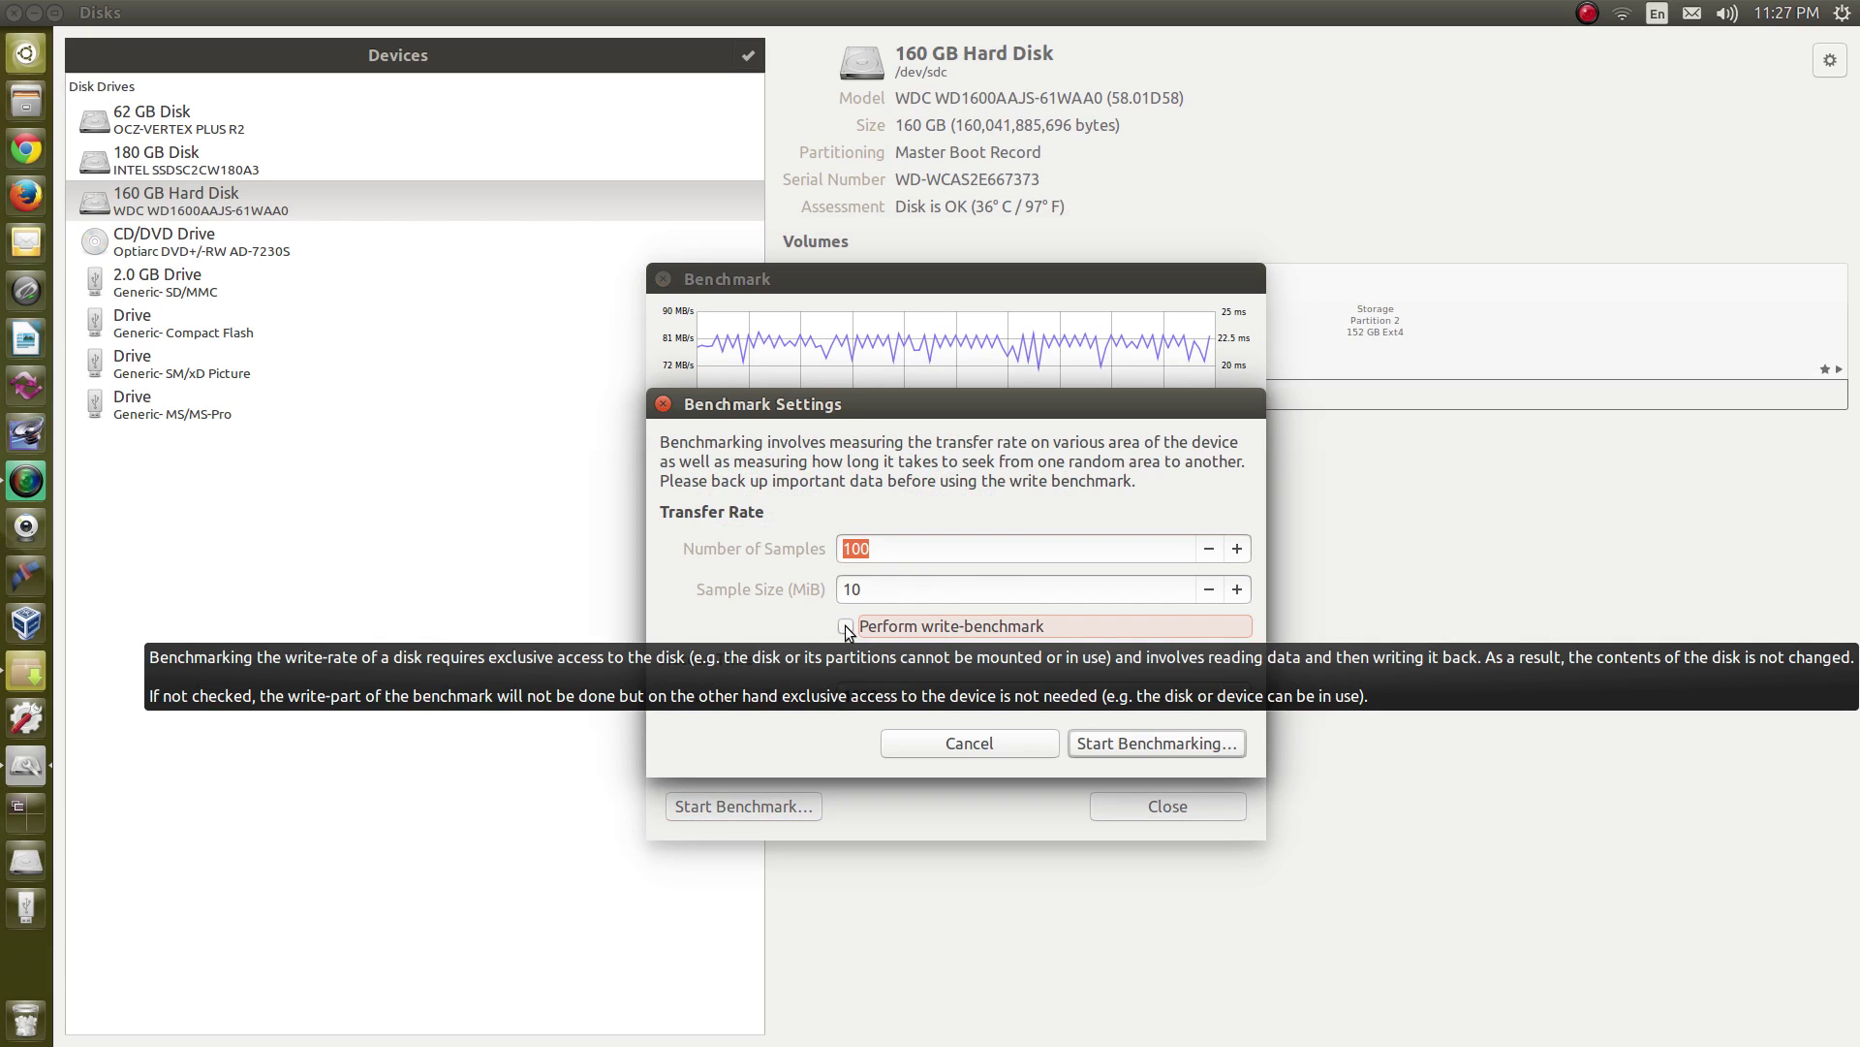
click(1124, 742)
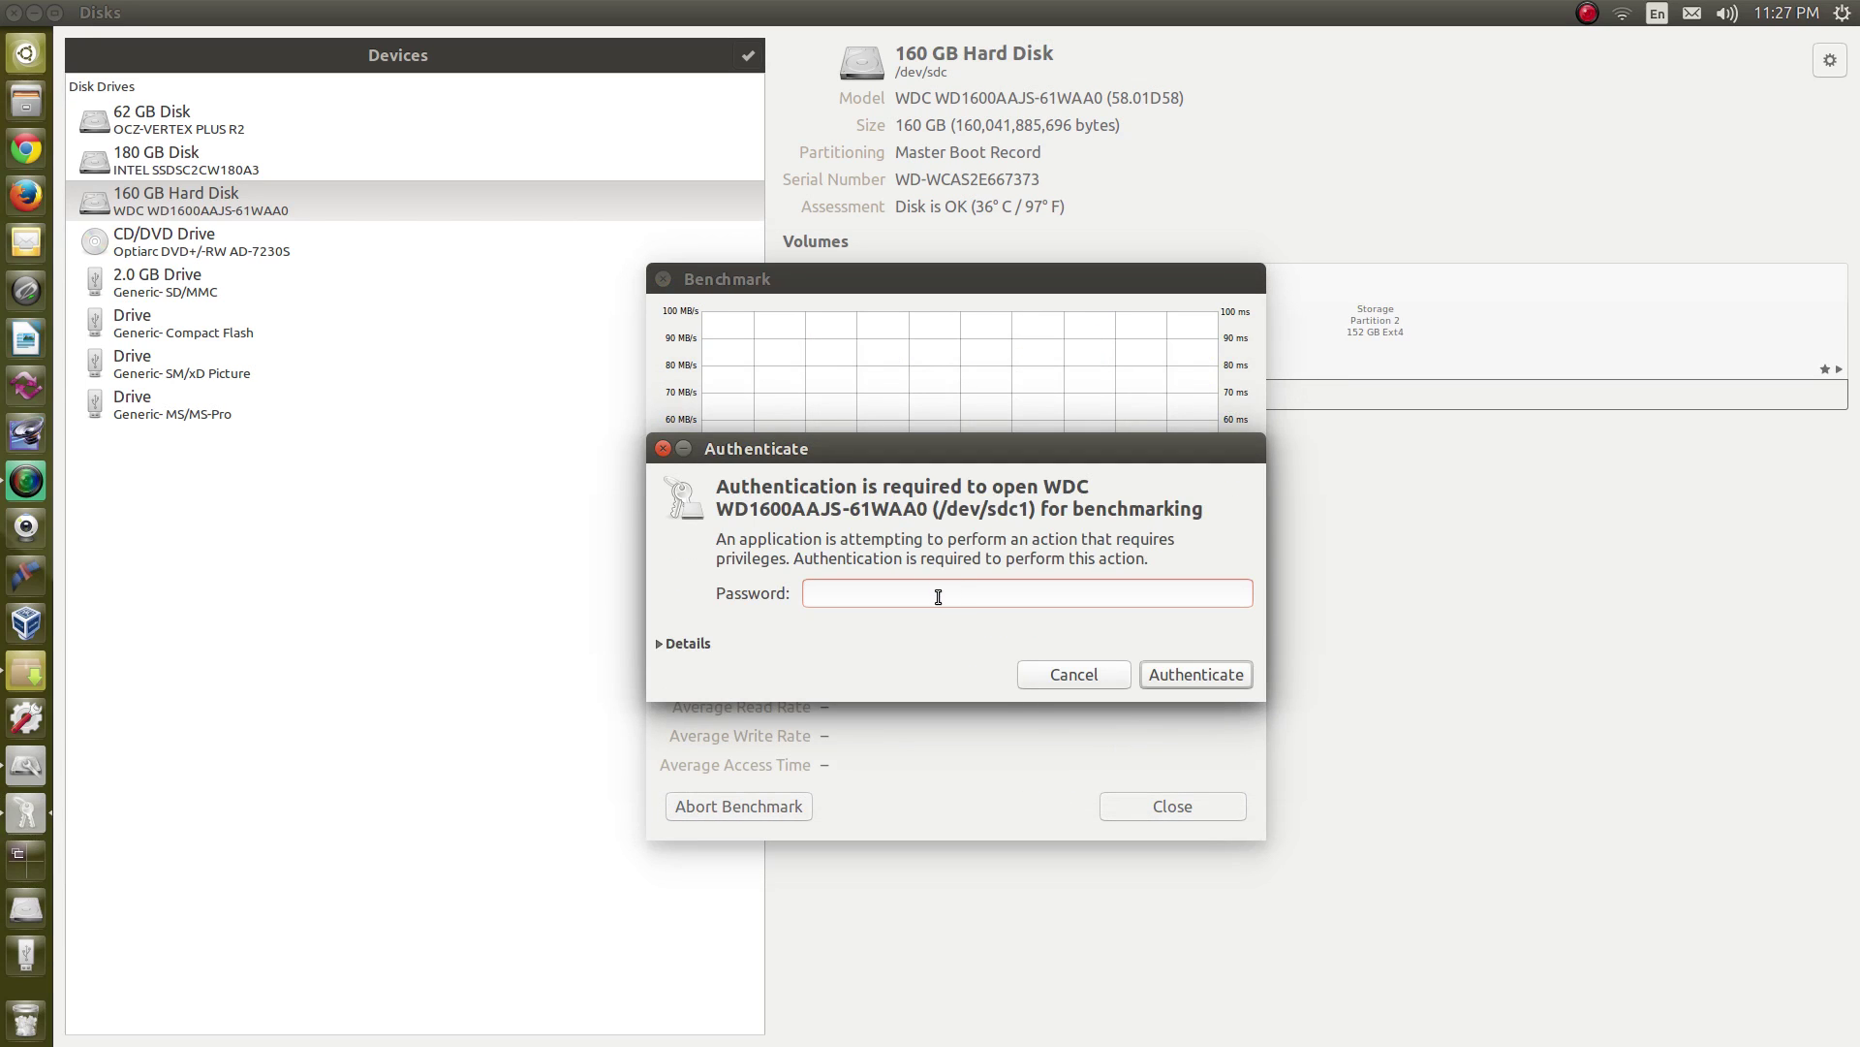
text(•••••)
key(Return)
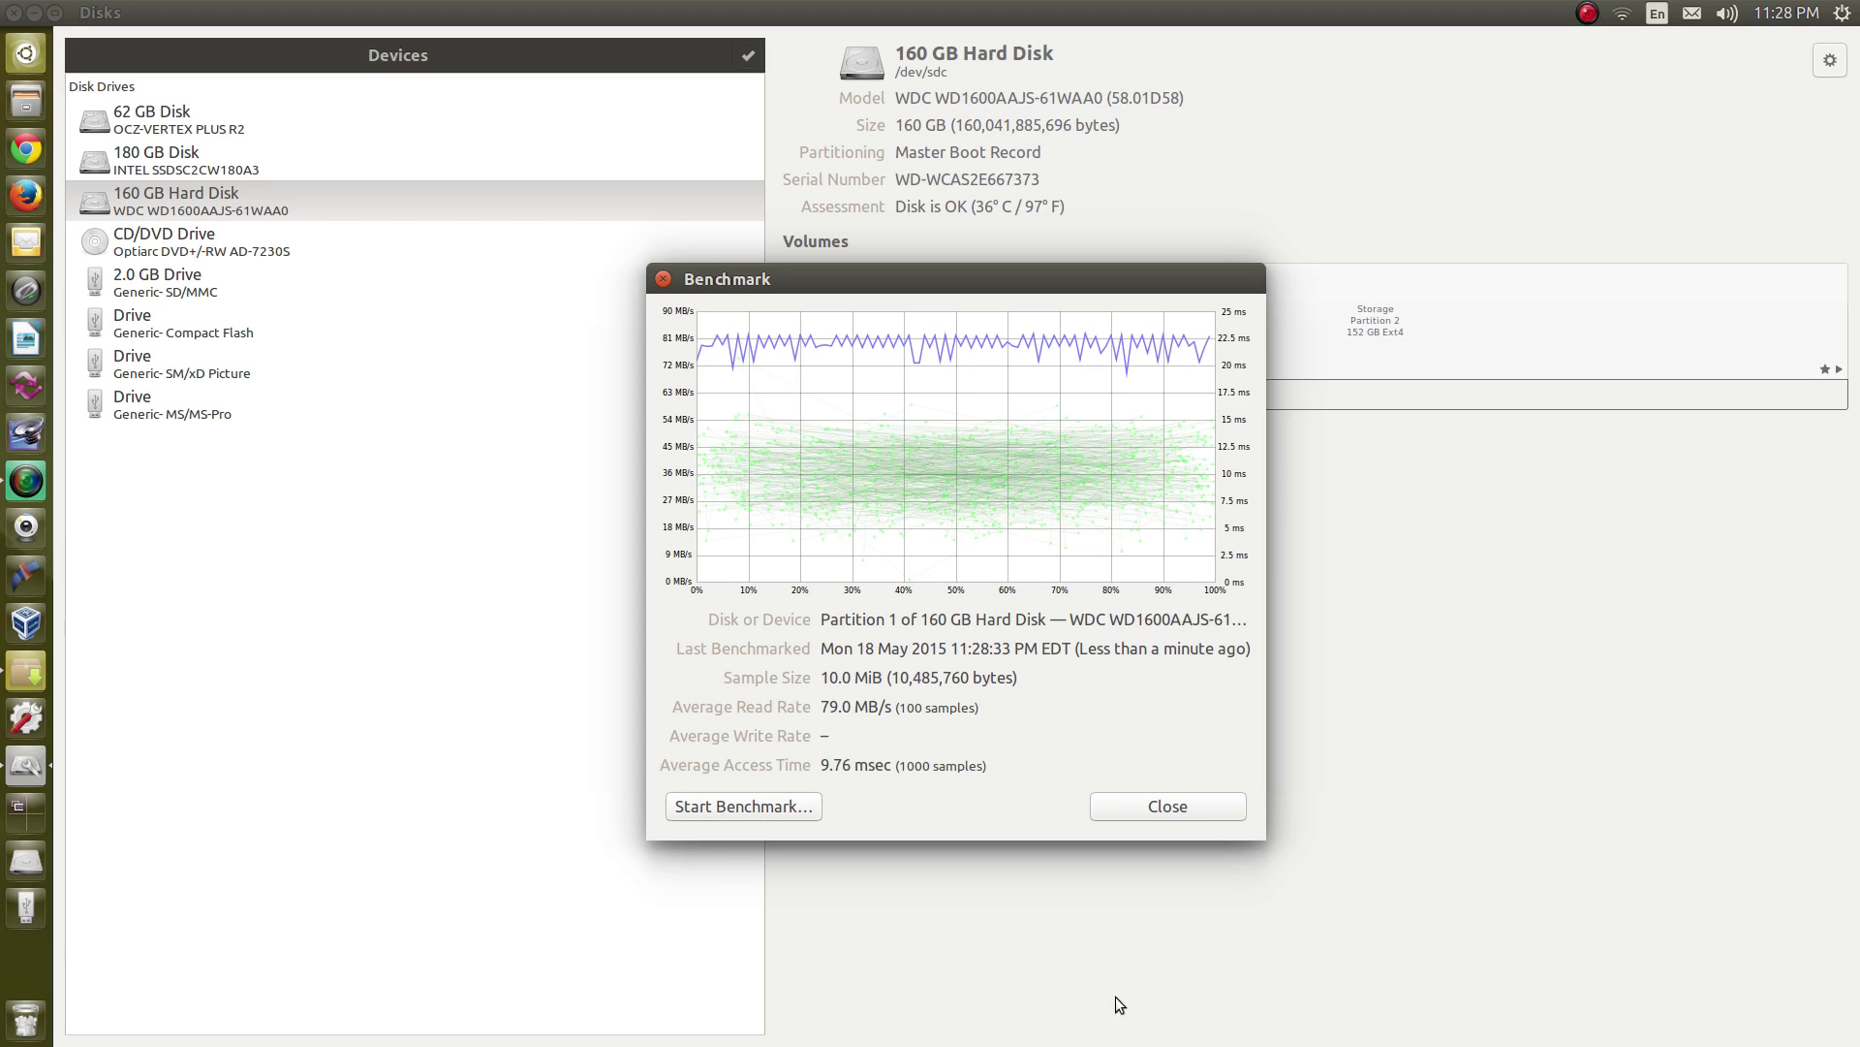
Close the benchmark results and open the 160 GB disk's SMART Data & Self-Tests report.
click(1178, 804)
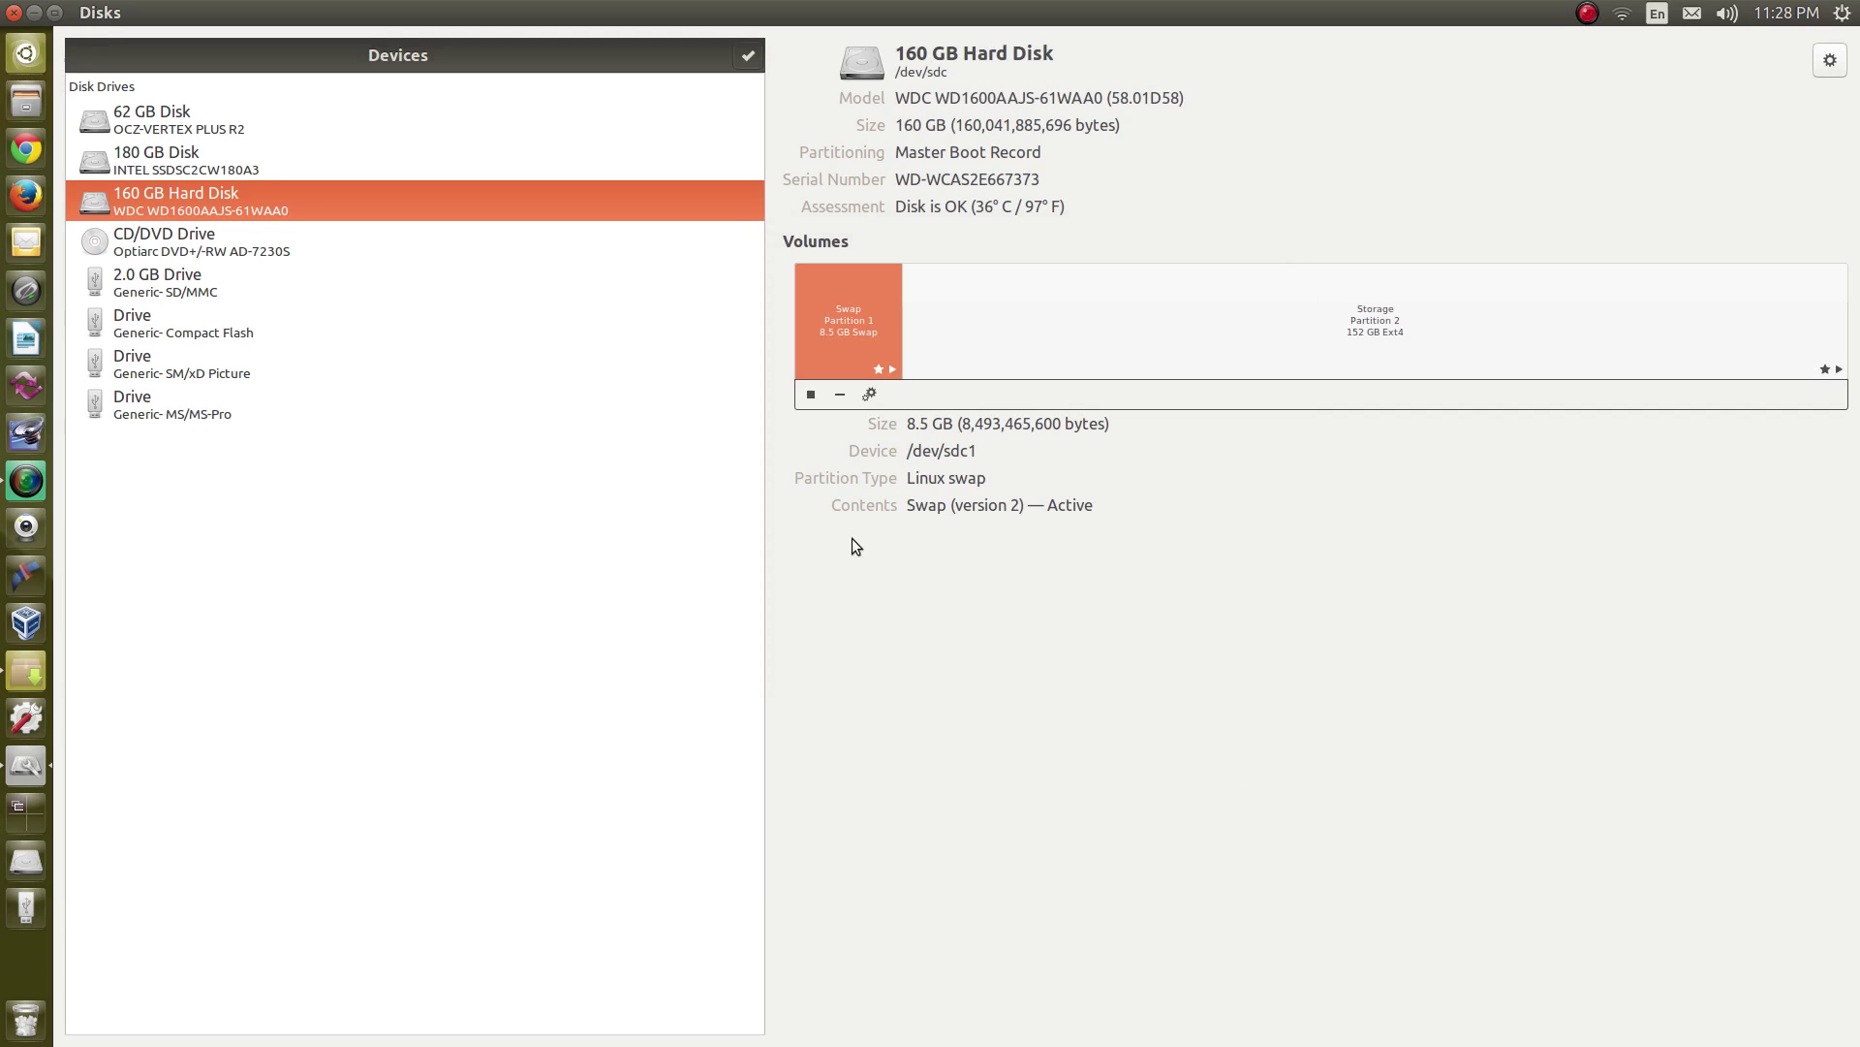
click(1841, 58)
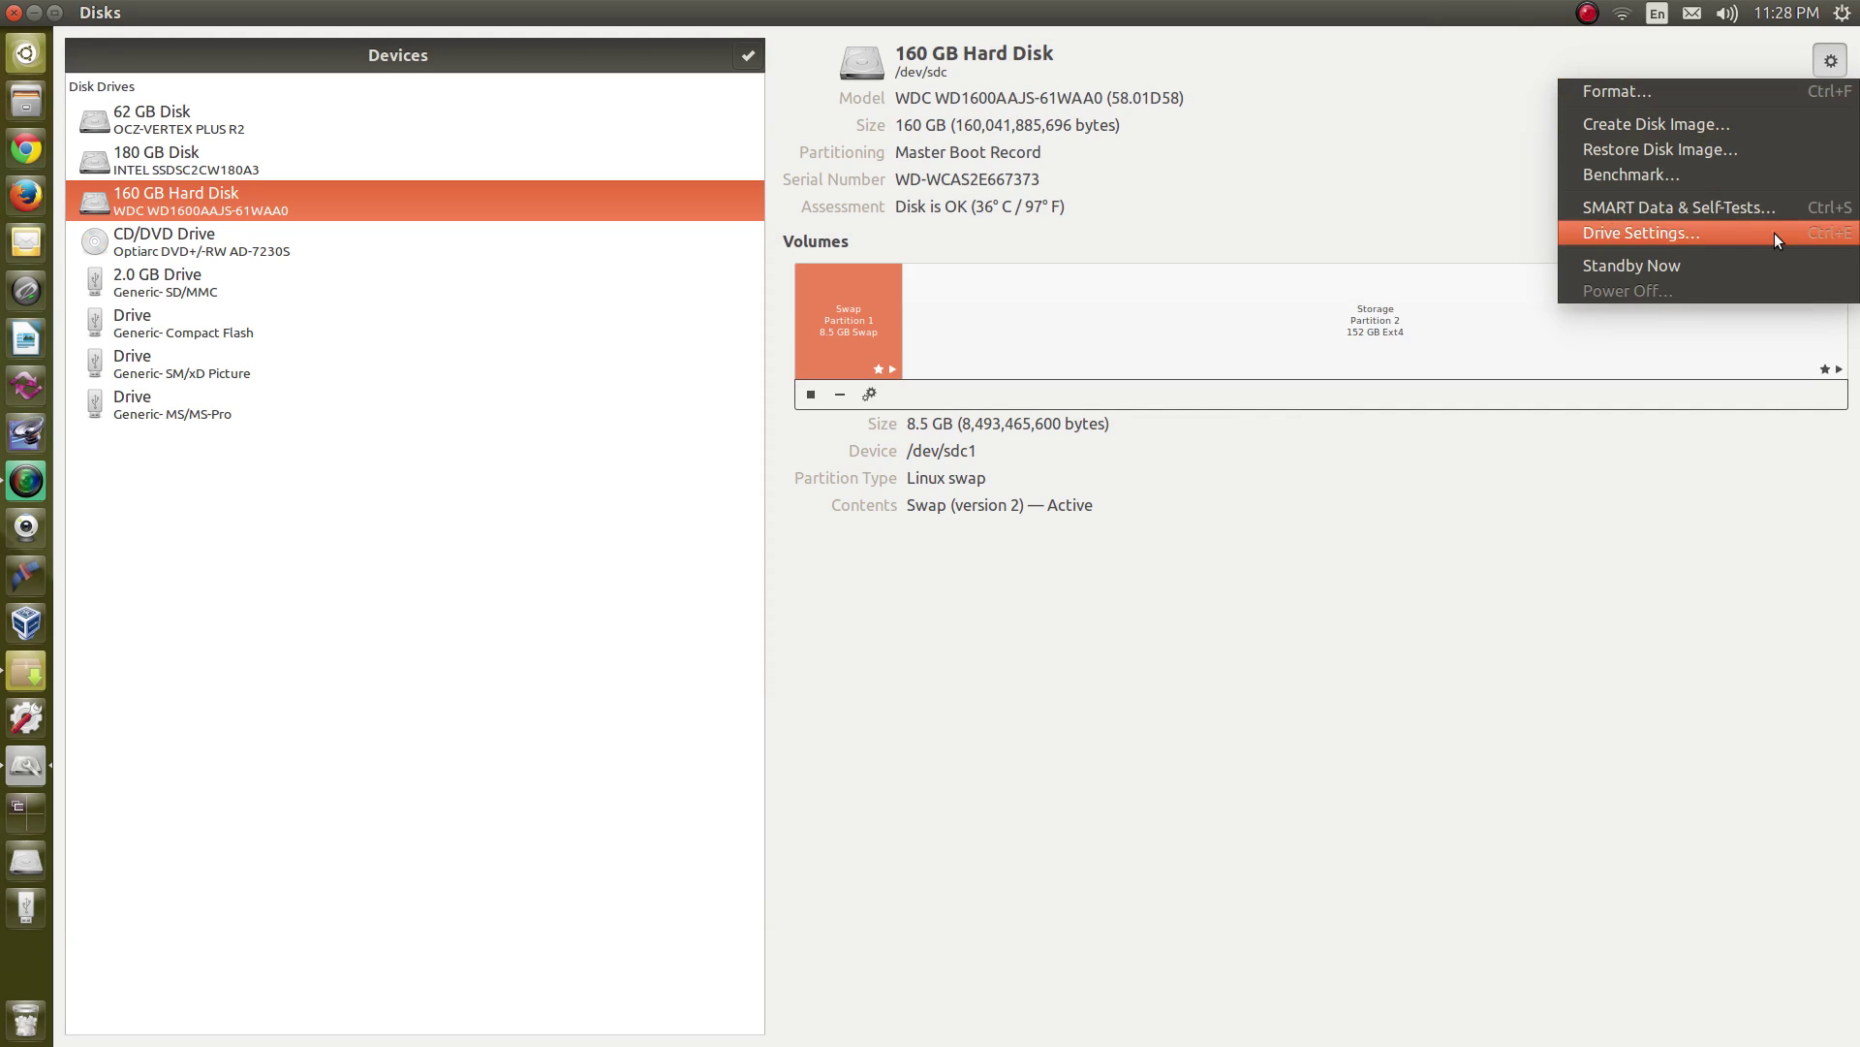
click(1771, 204)
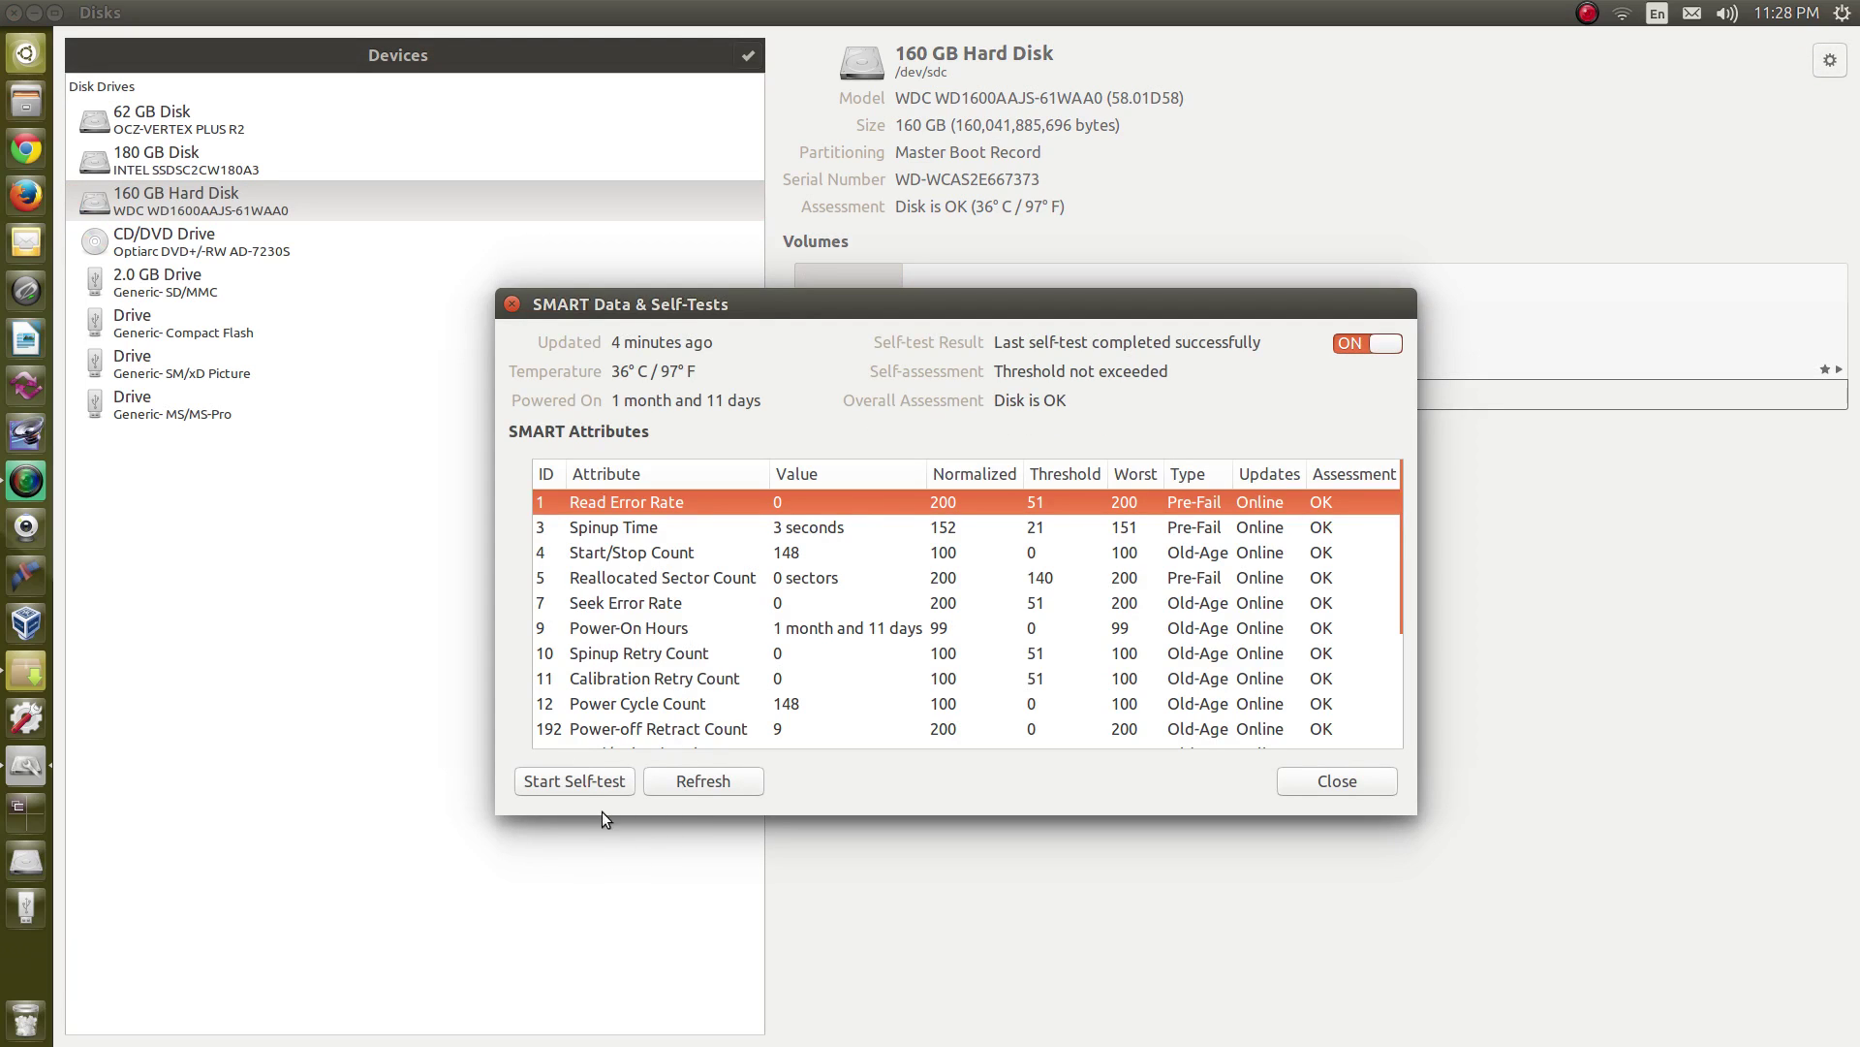
click(601, 779)
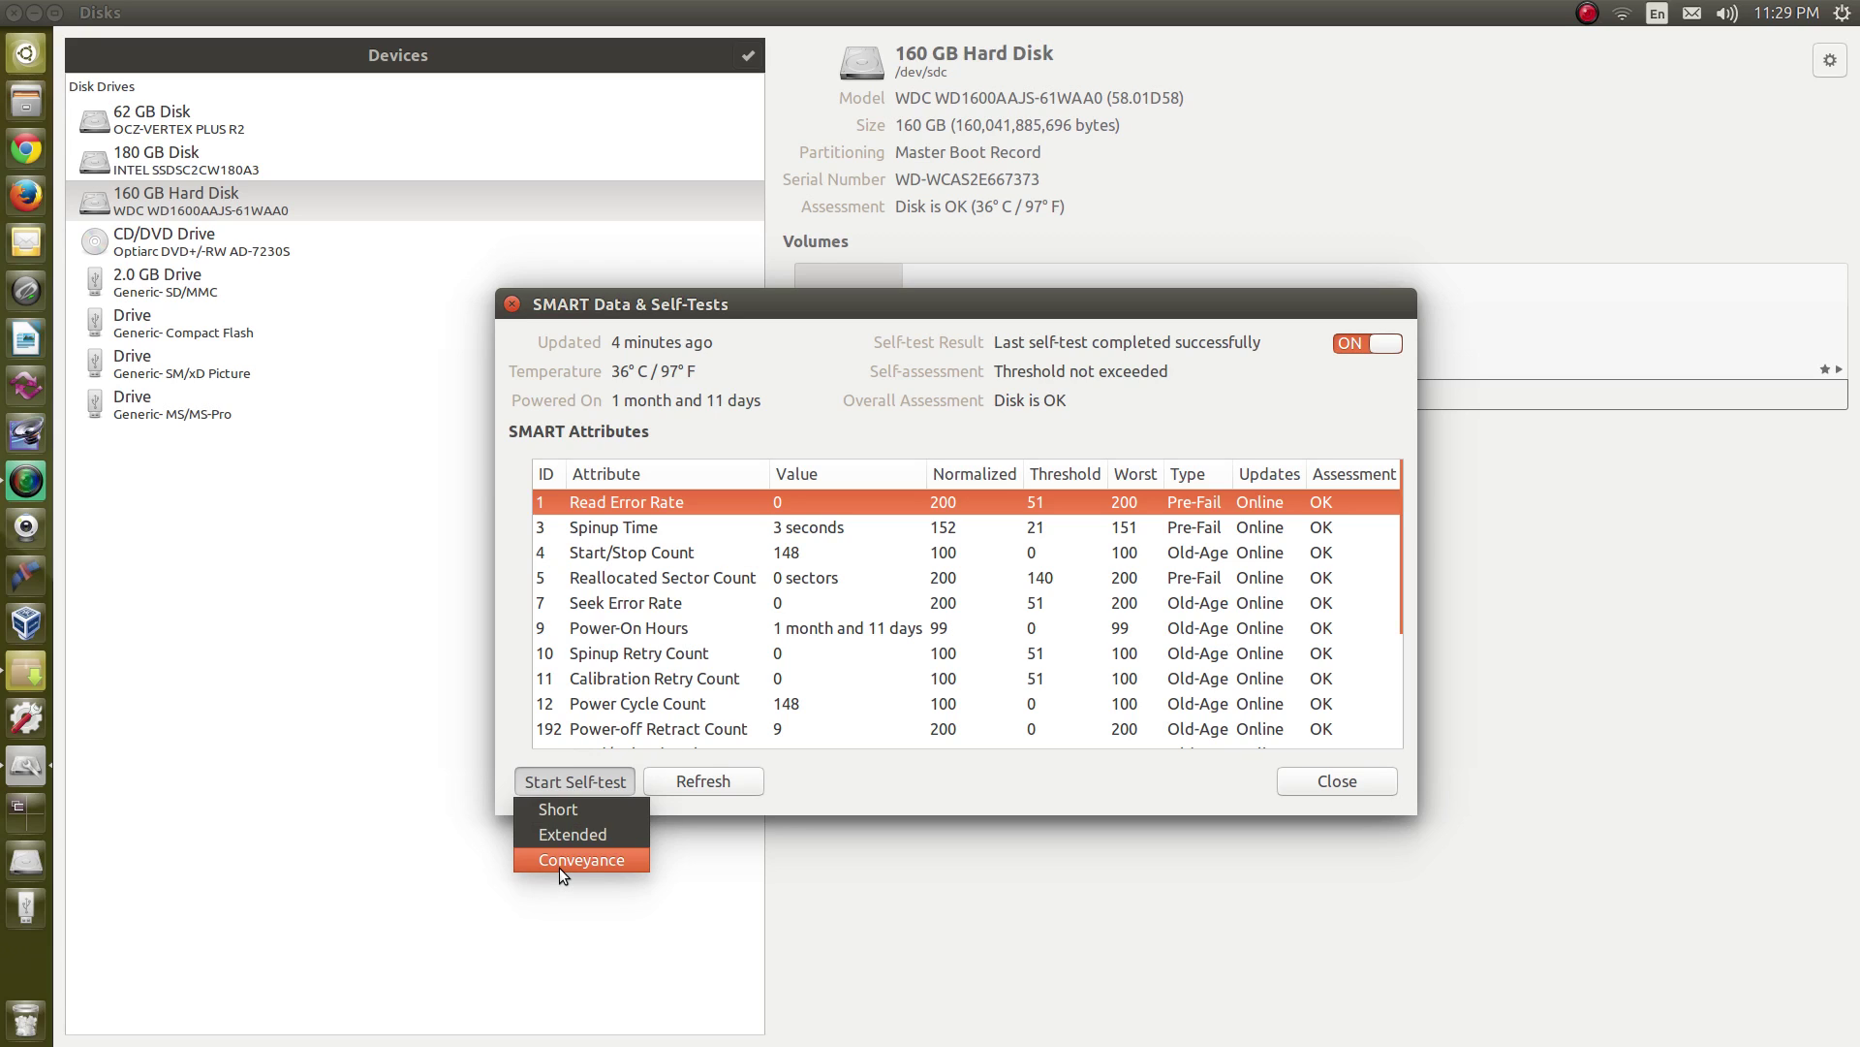
Start a Short SMART self-test on the 160 GB disk, authorizing it with the password.
click(574, 808)
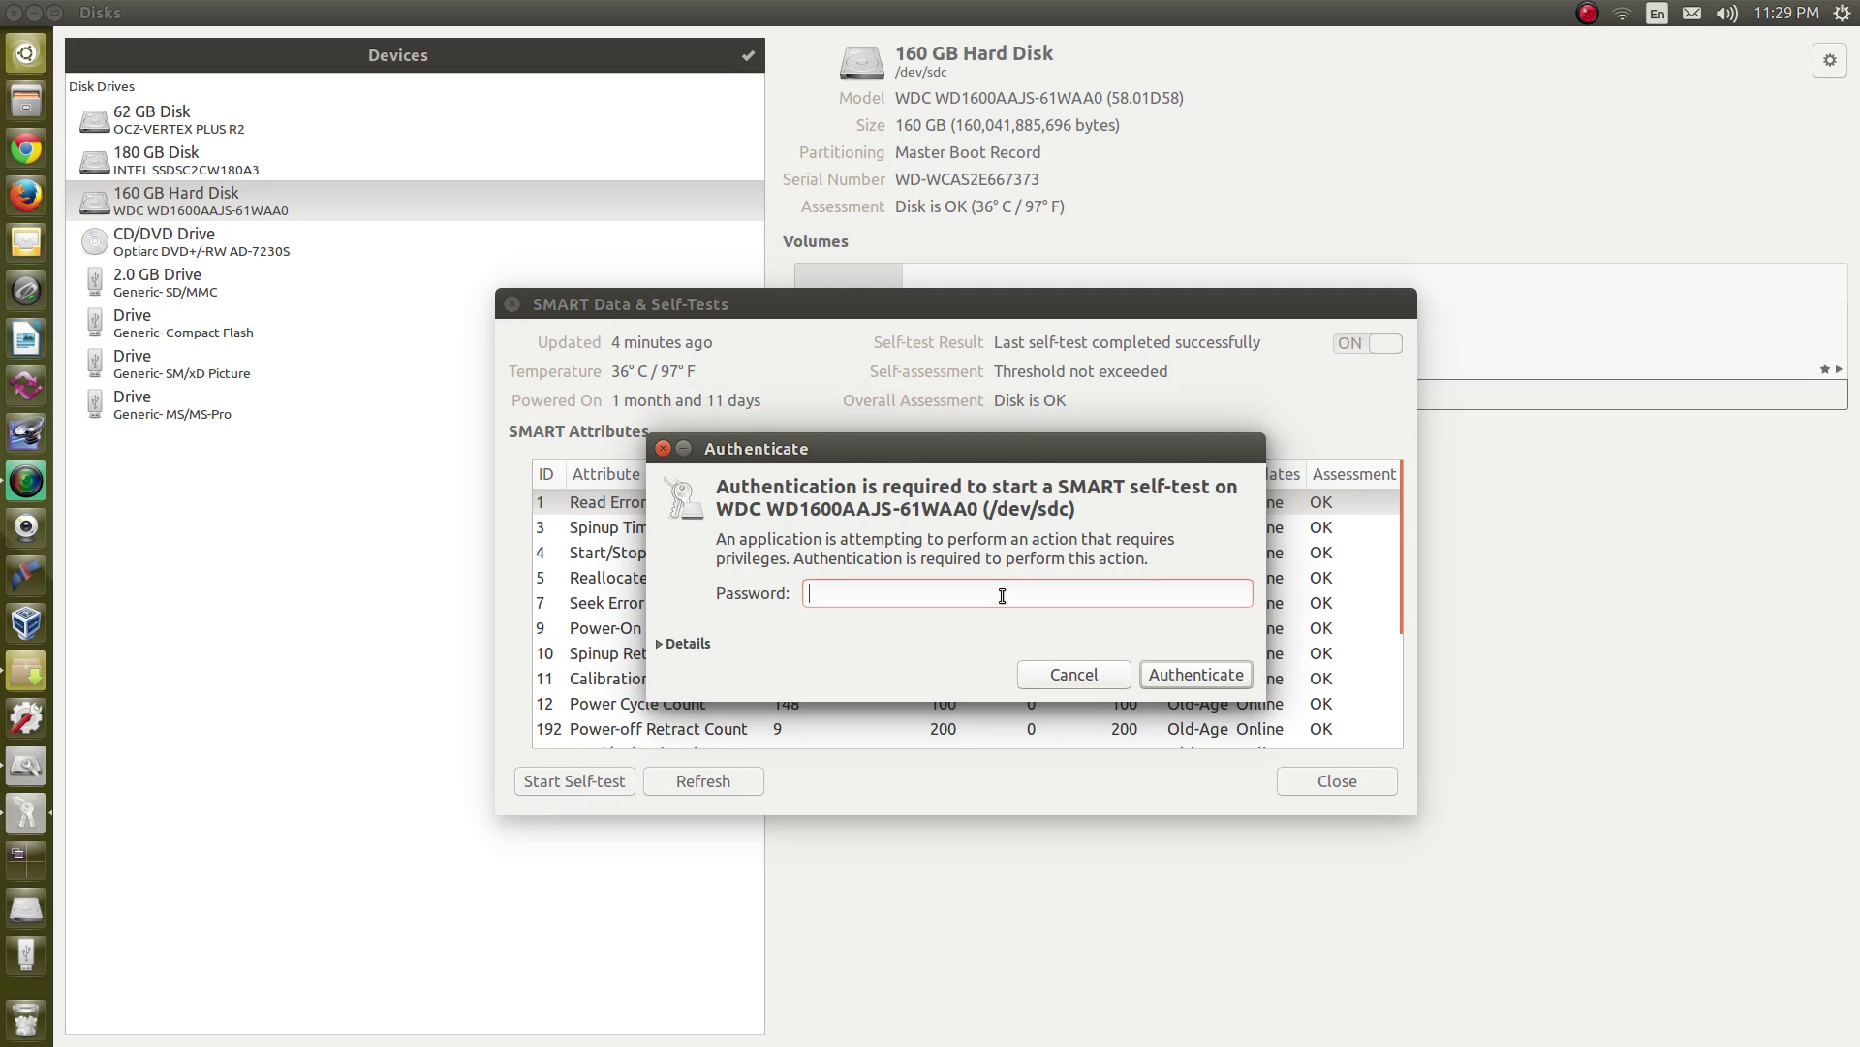
text(••••••)
key(Return)
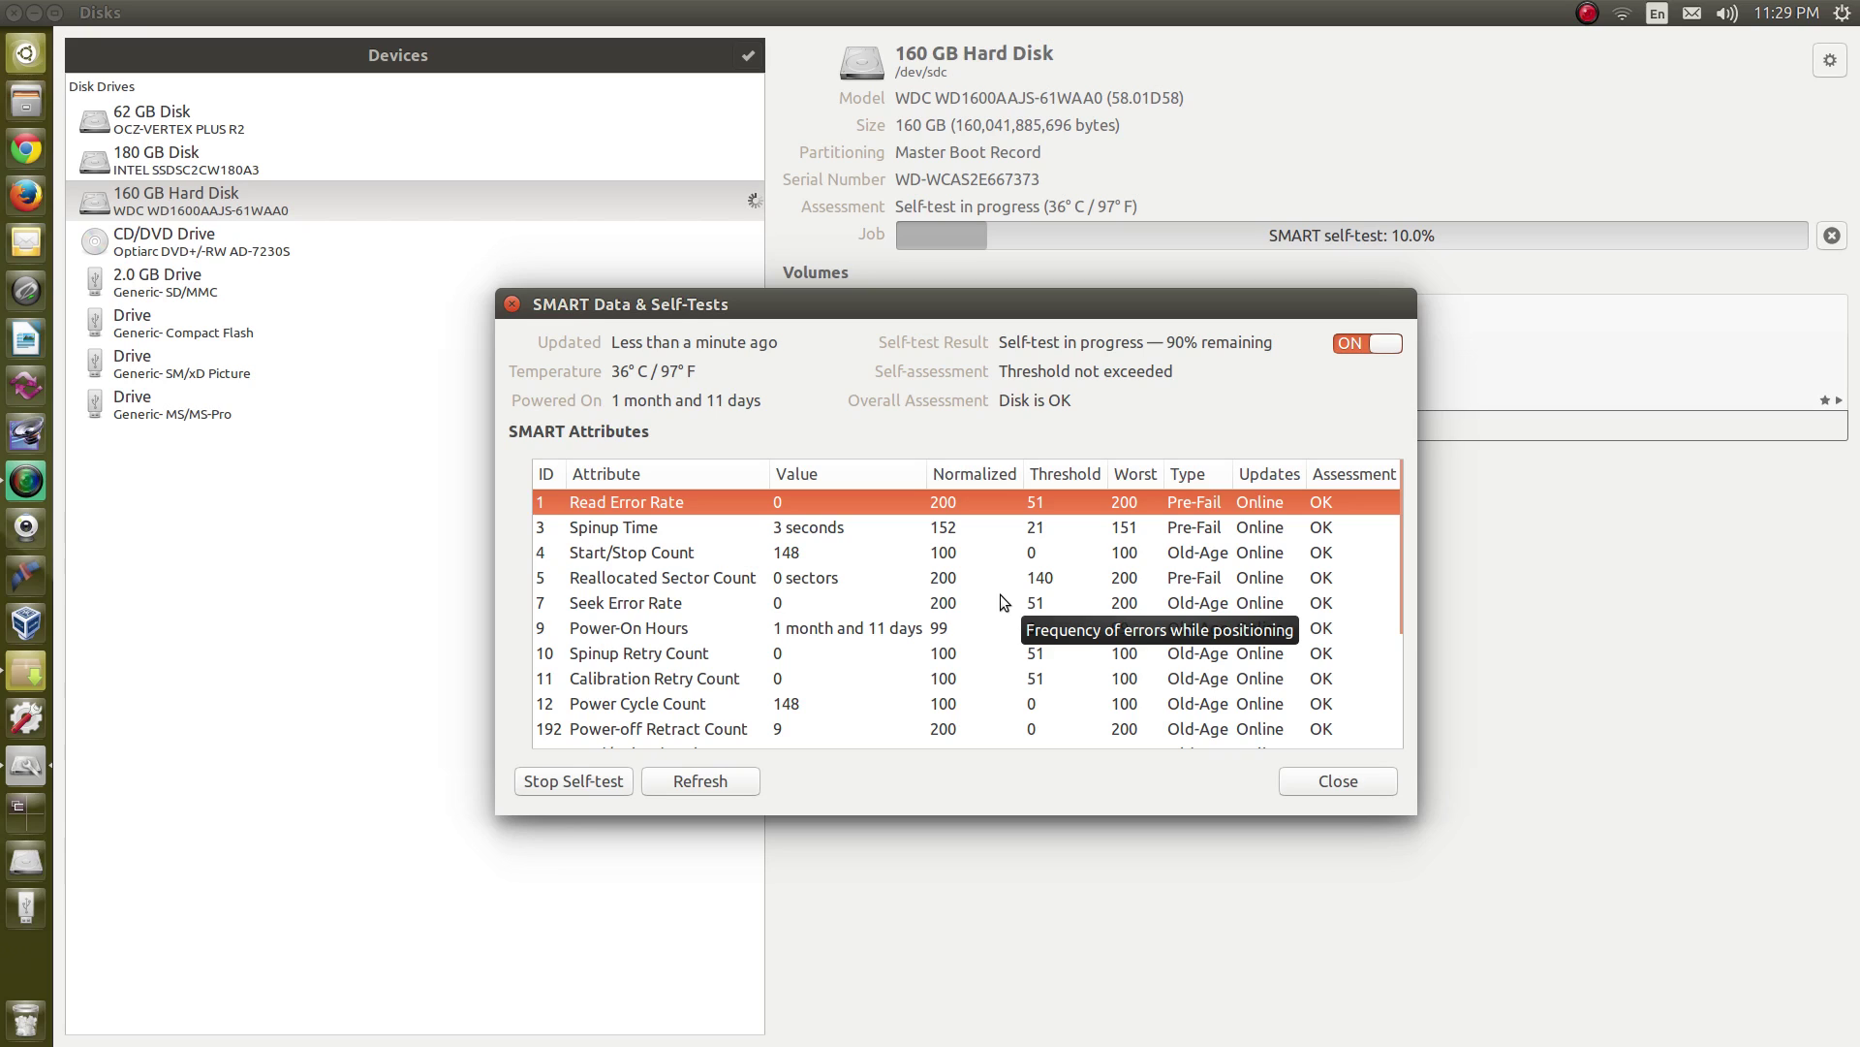
Stop the running self-test and launch a new Short self-test, back at 10% progress.
click(554, 782)
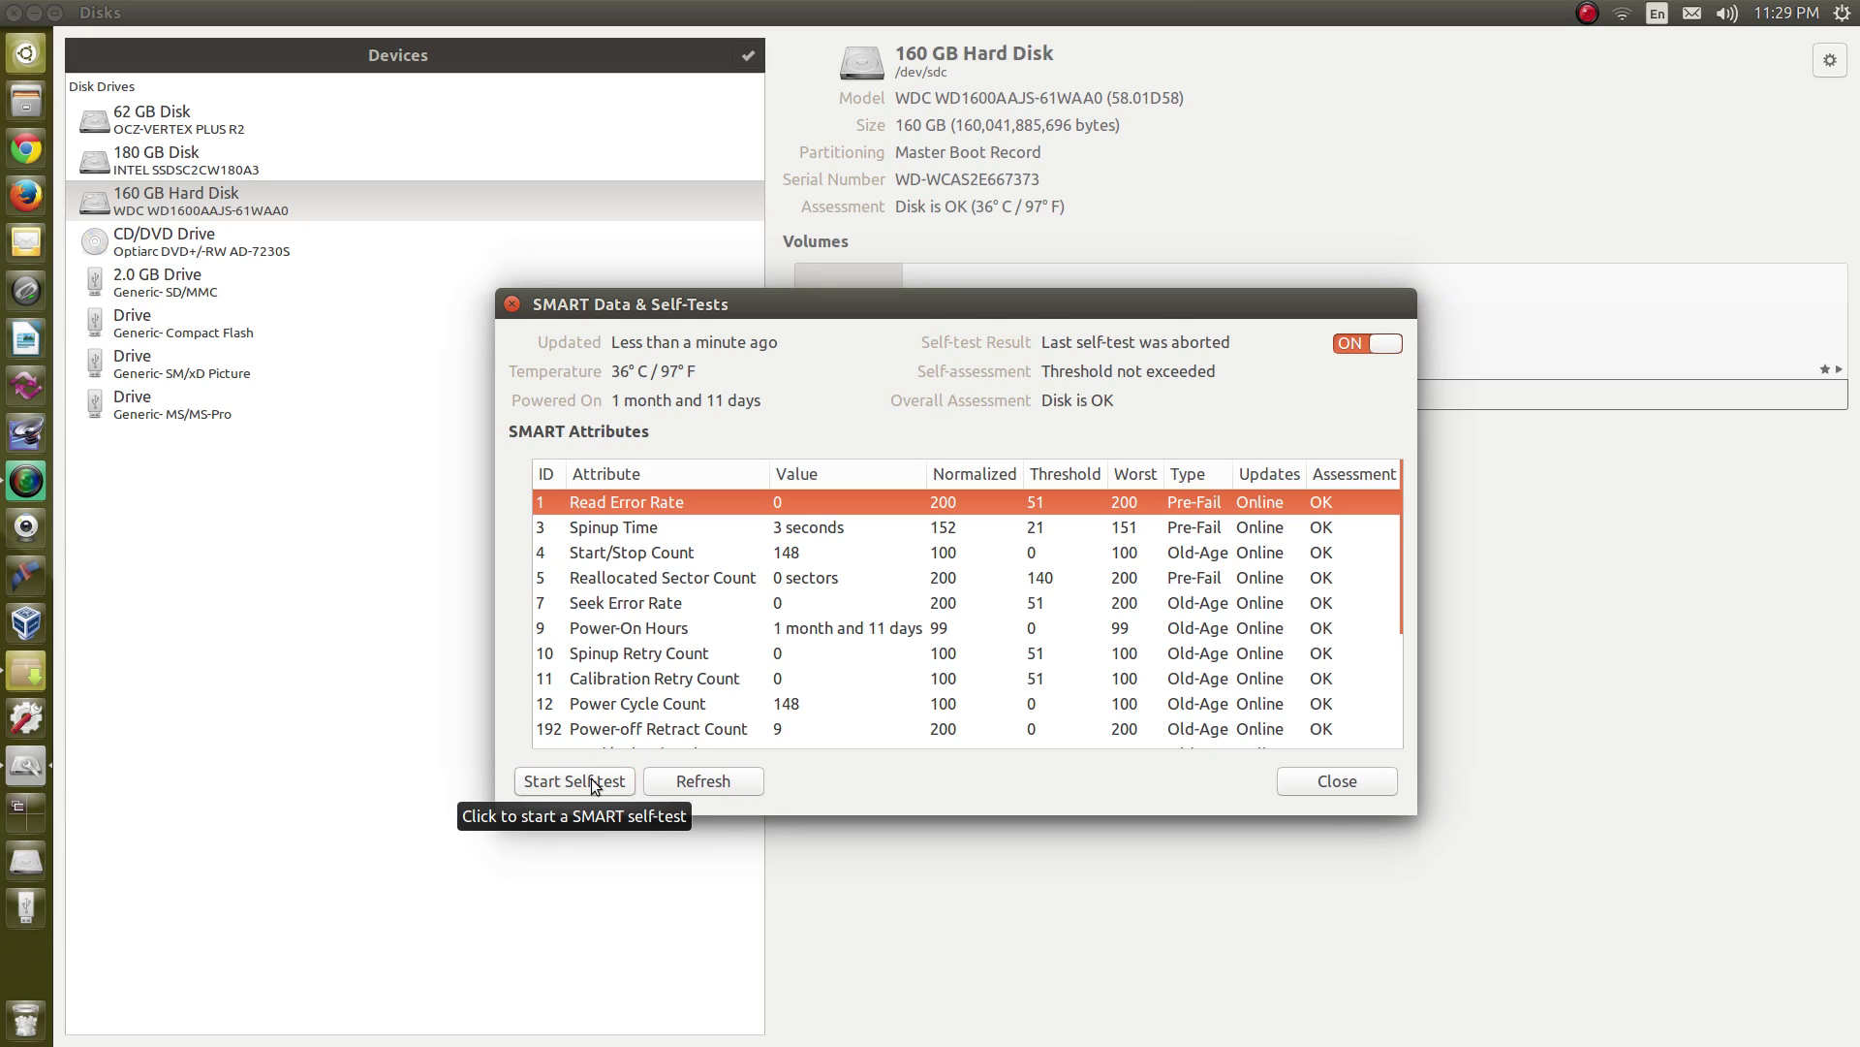
click(591, 781)
click(603, 808)
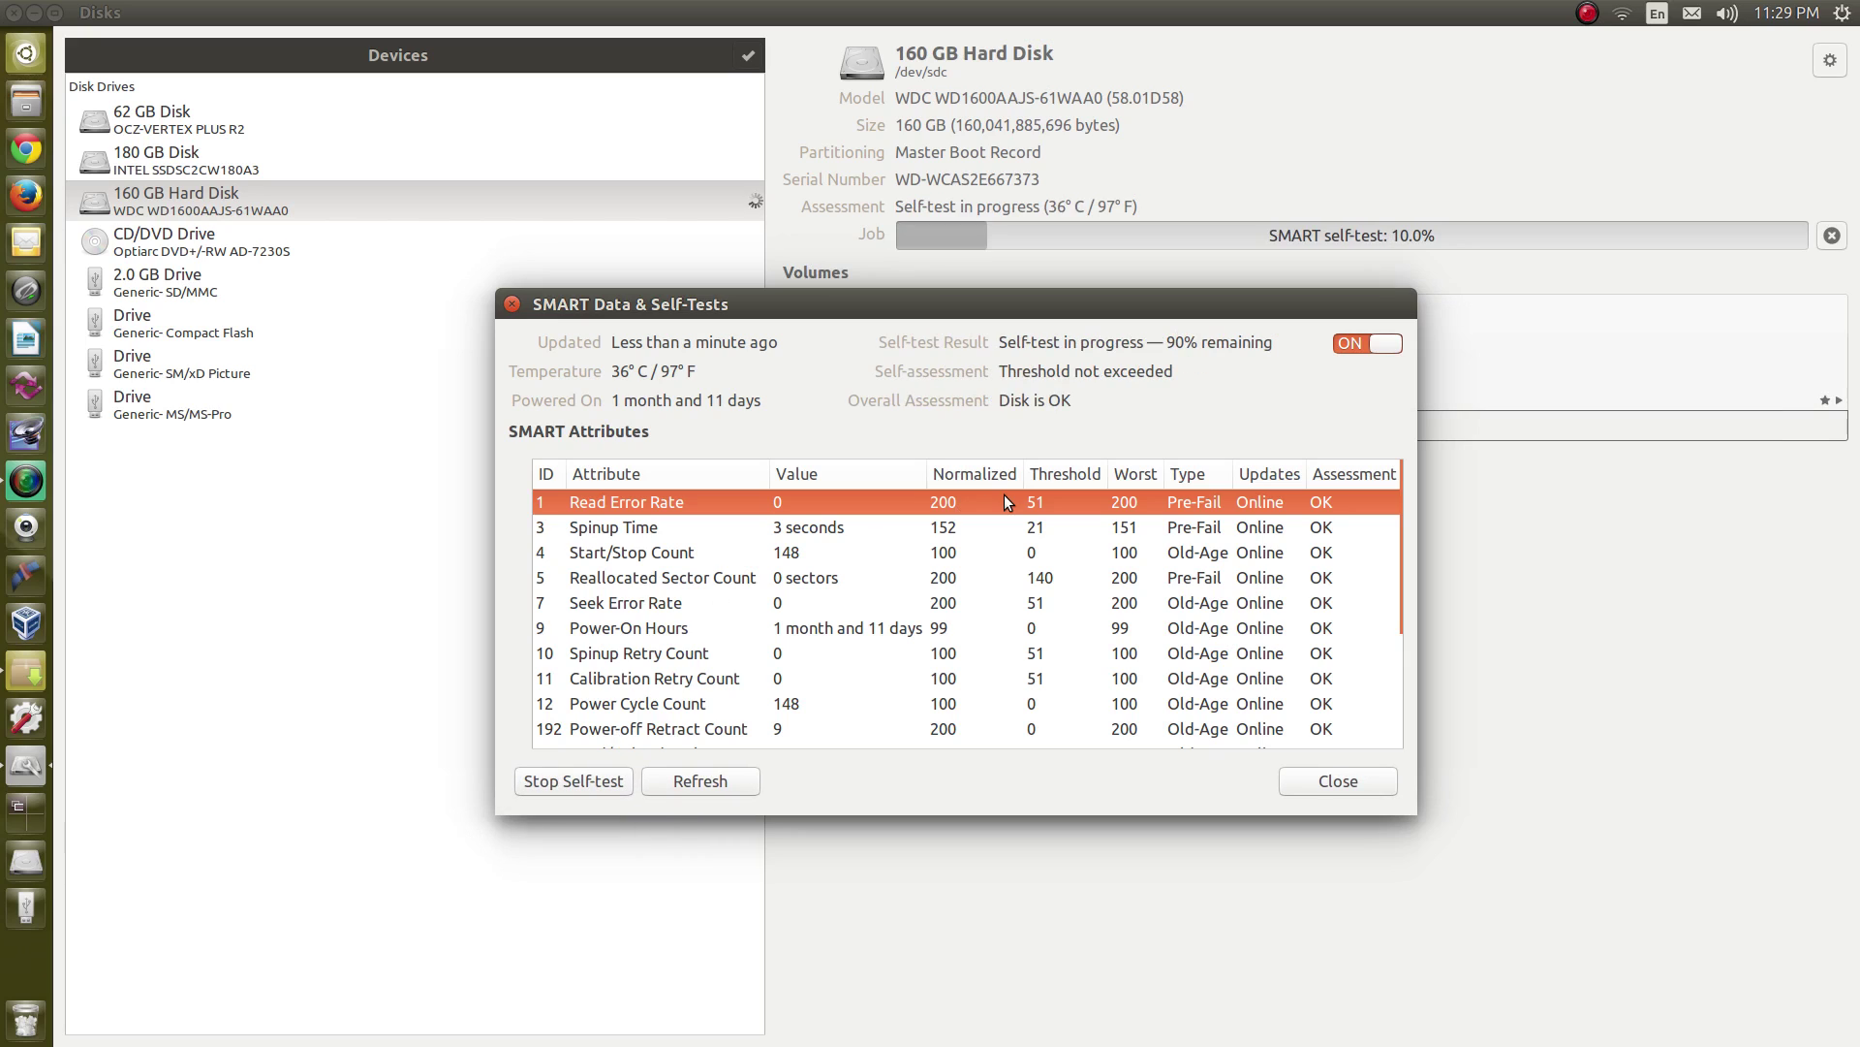